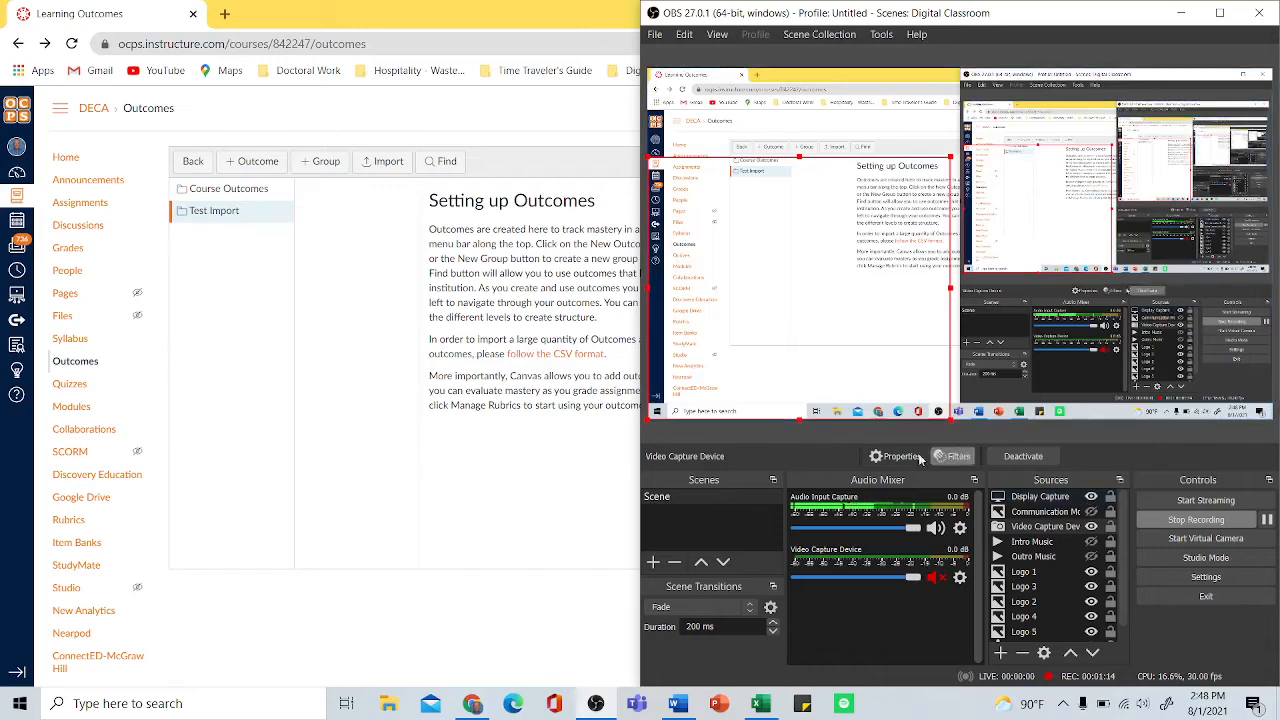
# - Open the DECA course's Outcomes page from the course home and bring up the outcomes import form
pyautogui.click(489, 375)
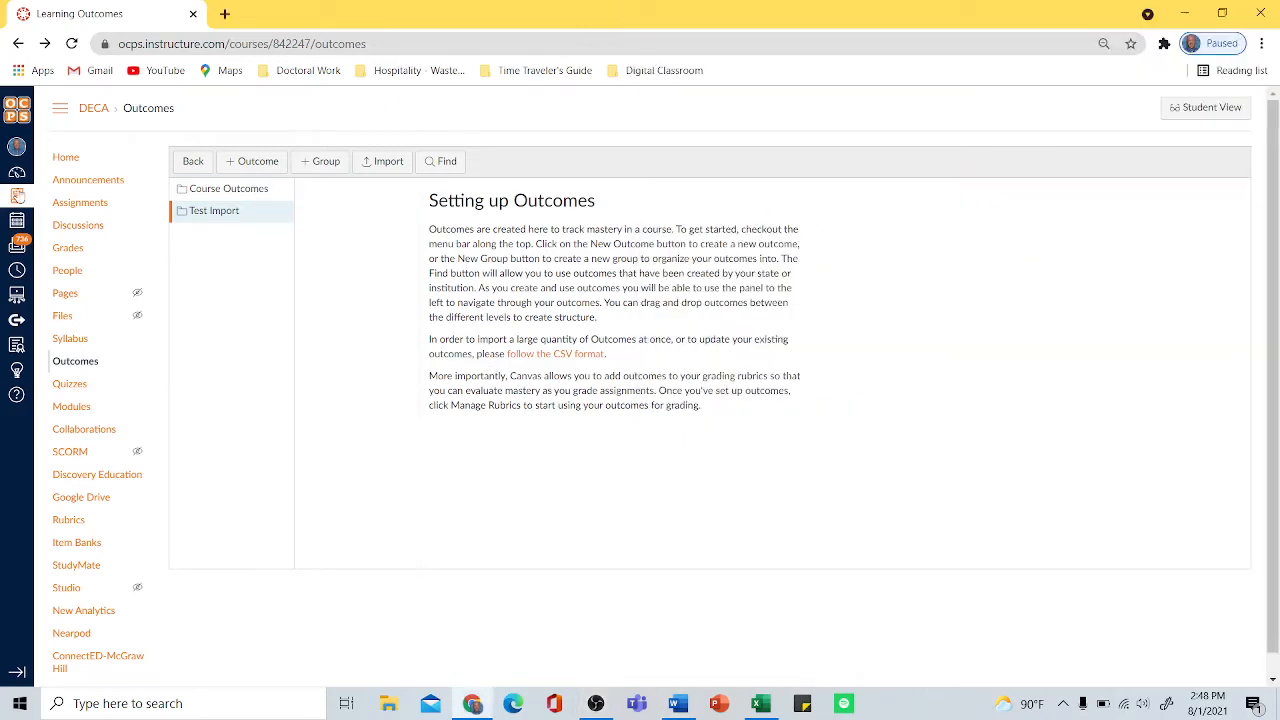
pyautogui.click(66, 158)
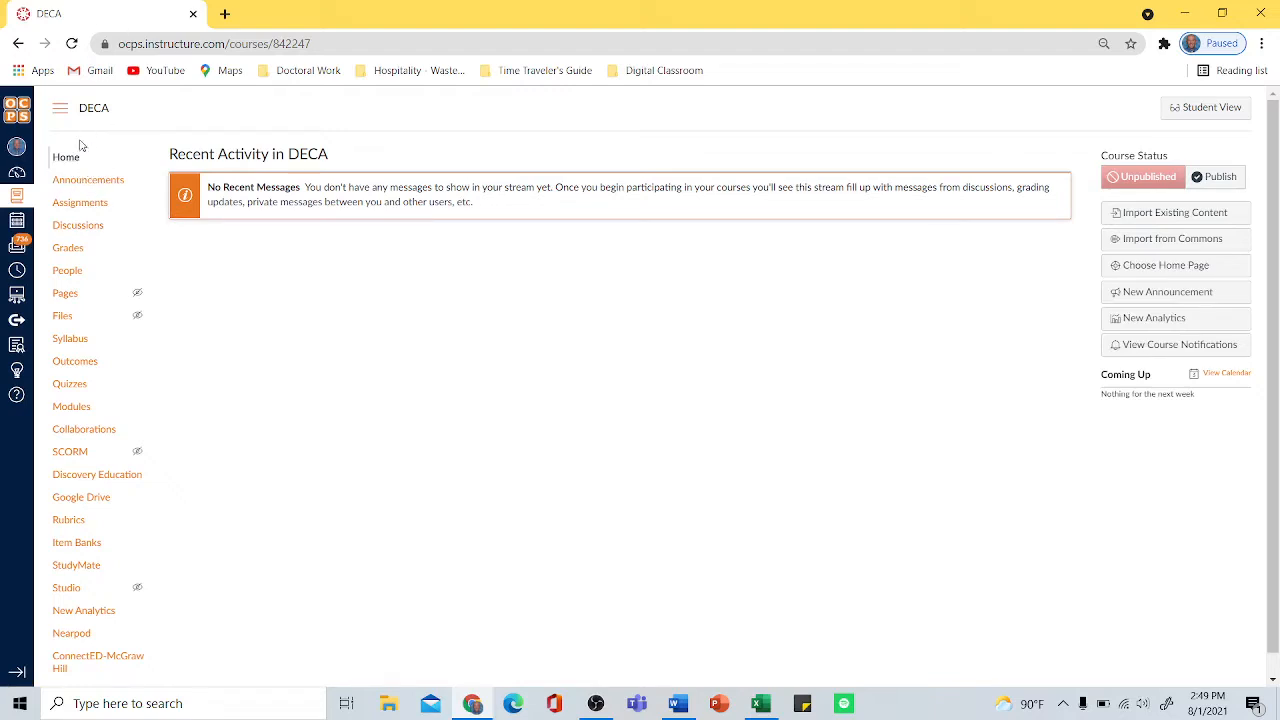
pyautogui.click(74, 368)
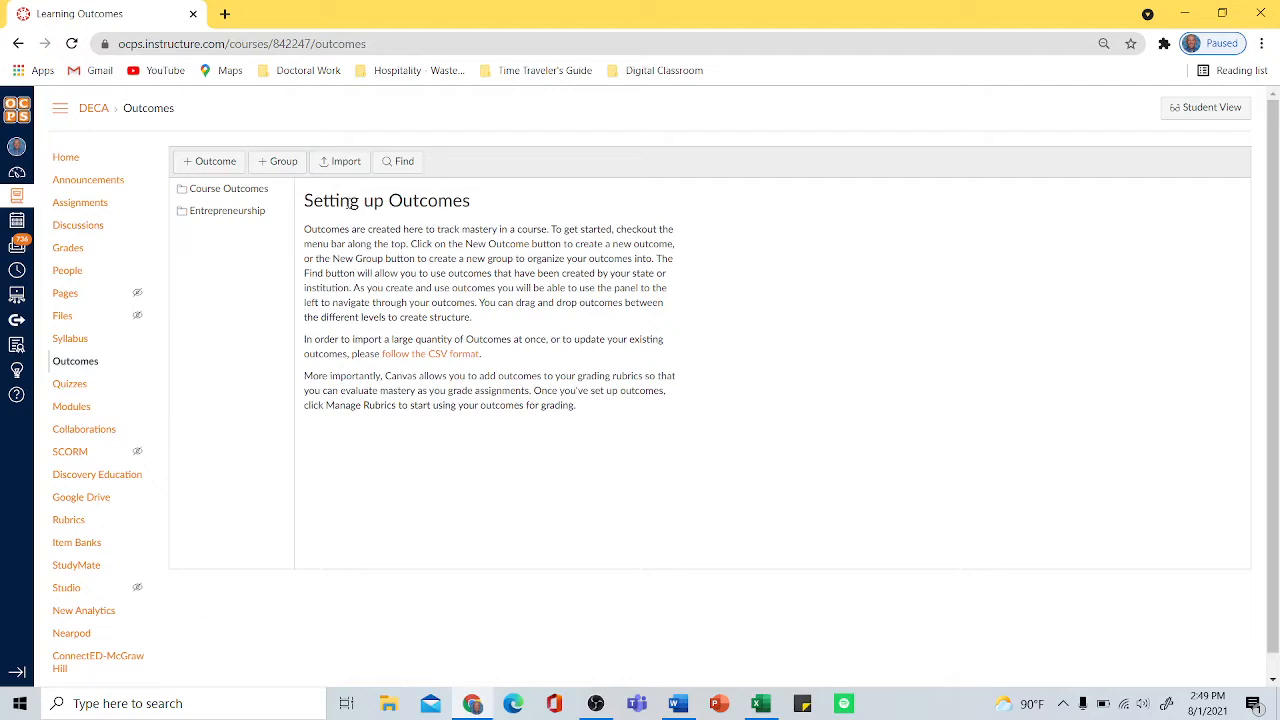
pyautogui.click(342, 164)
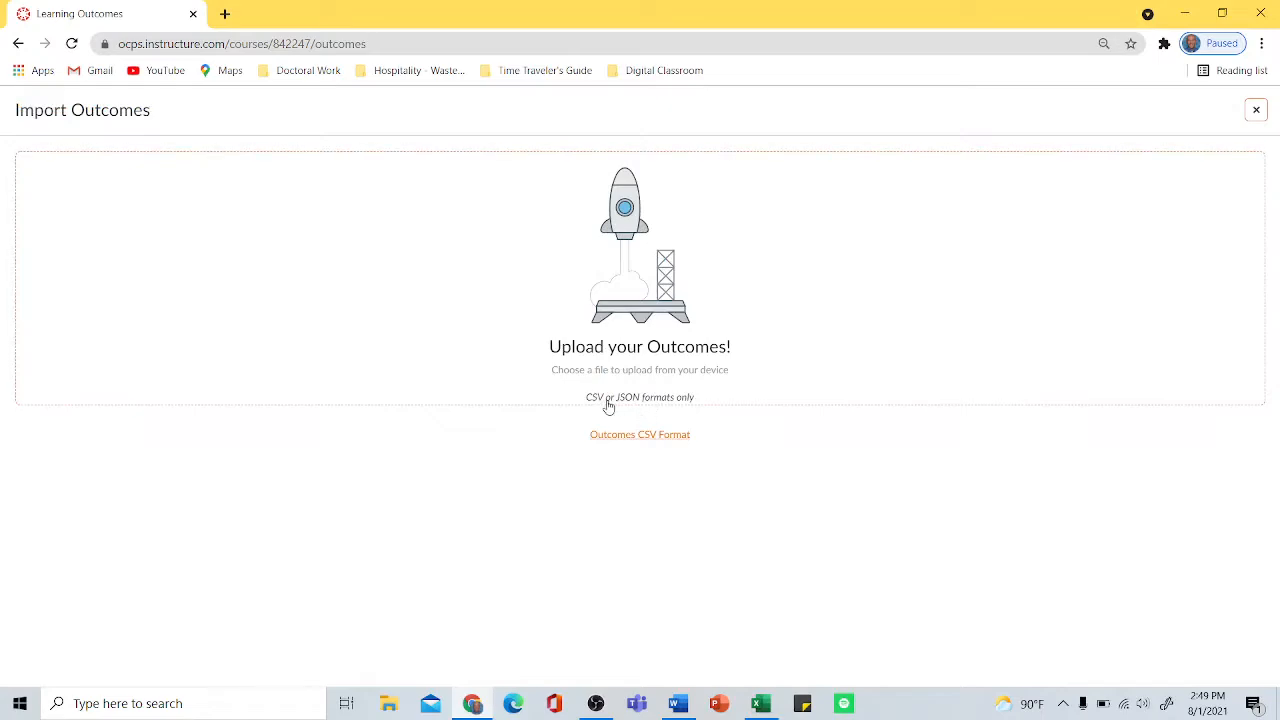
# - Check the Test Import outcomes spreadsheet in Excel, and return to the course's Outcomes page in Chrome
pyautogui.click(762, 705)
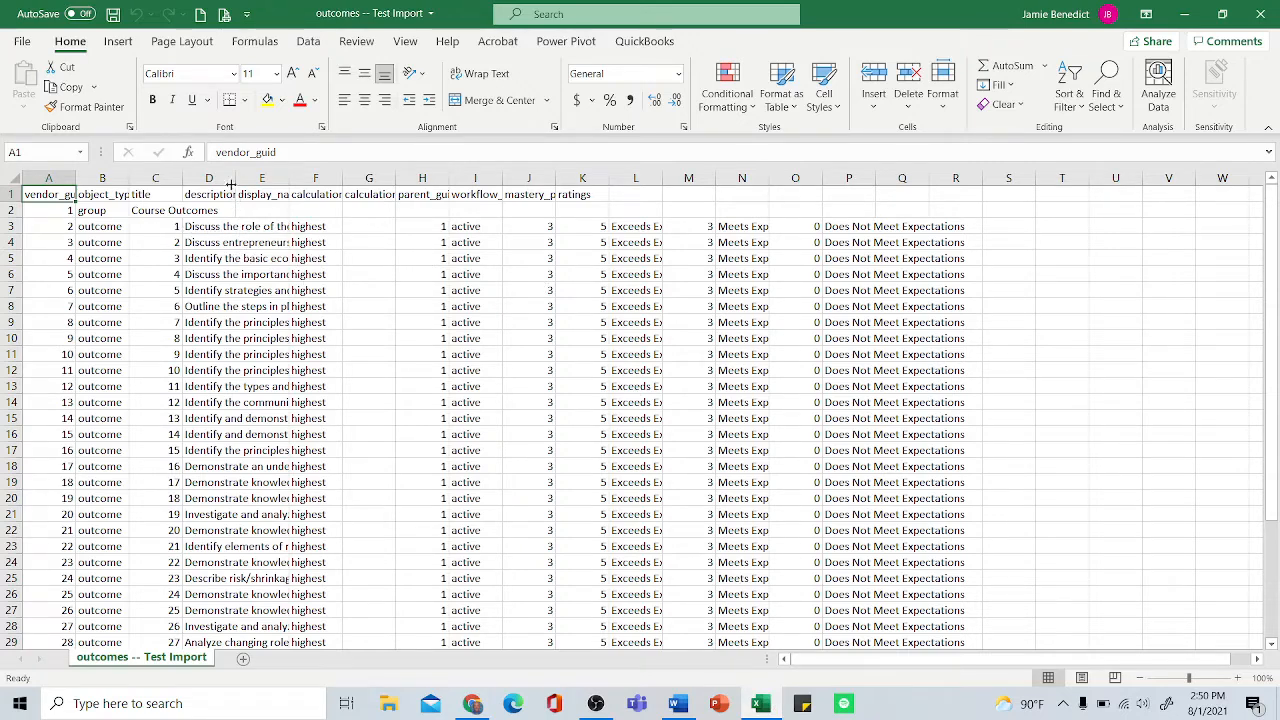
pyautogui.click(472, 703)
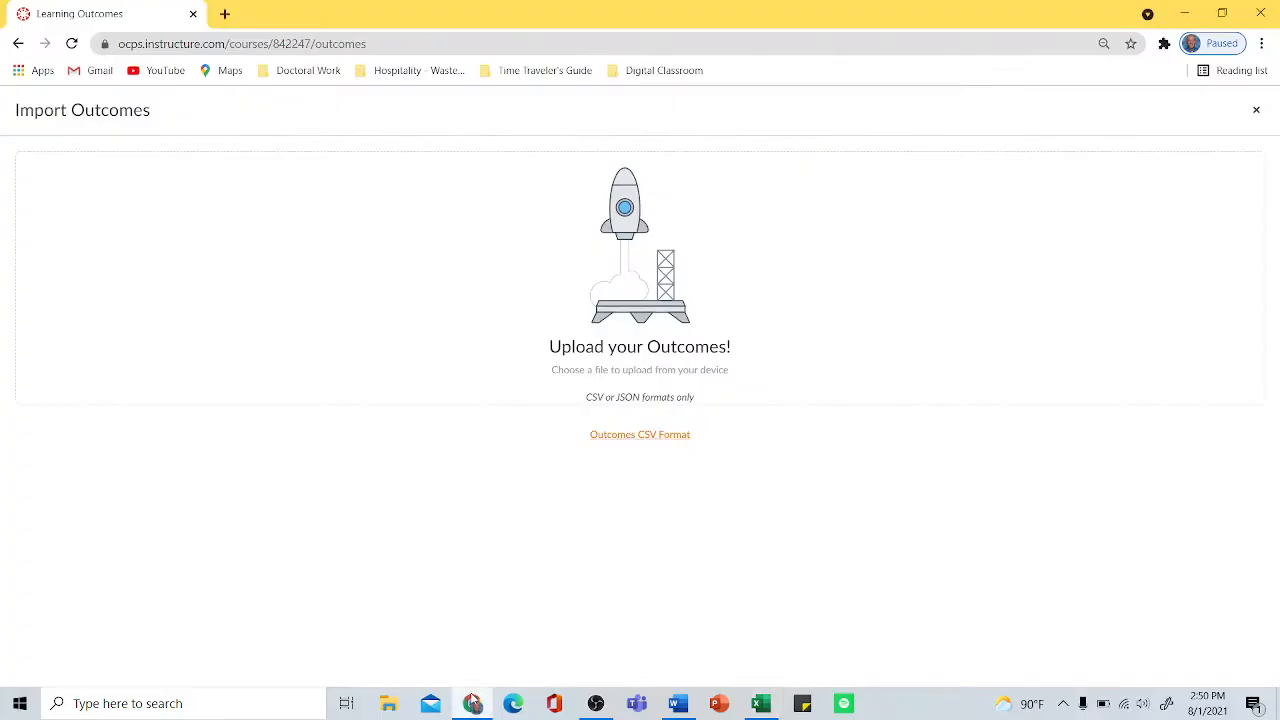
pyautogui.click(17, 44)
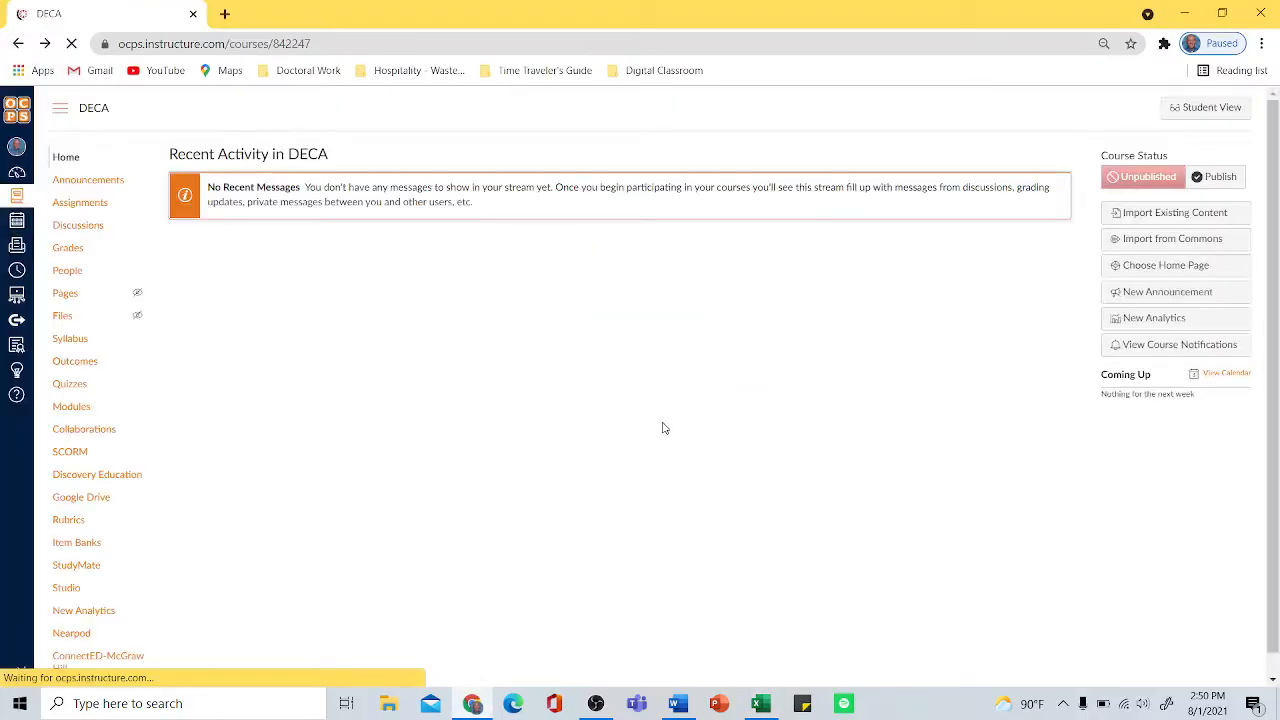
pyautogui.click(80, 364)
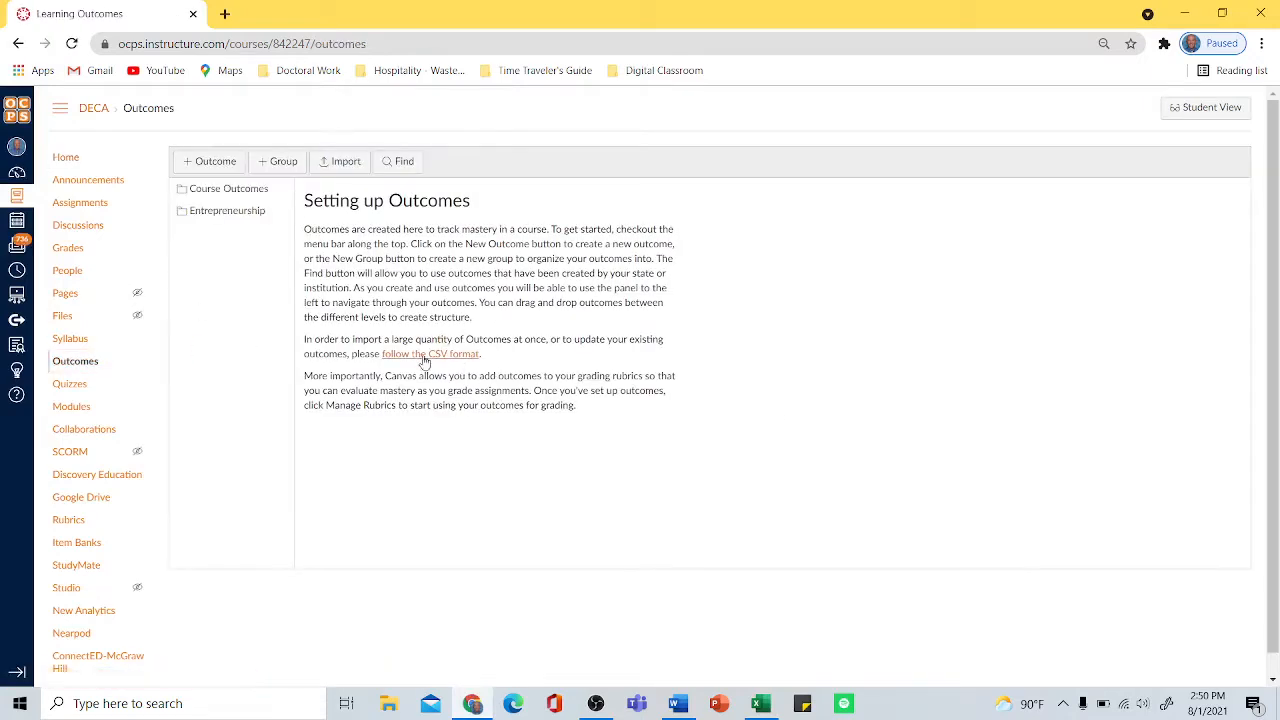
# - Read the outcomes CSV format documentation, including the outcomes.csv field table and sample, and go back to the Outcomes page
pyautogui.click(425, 360)
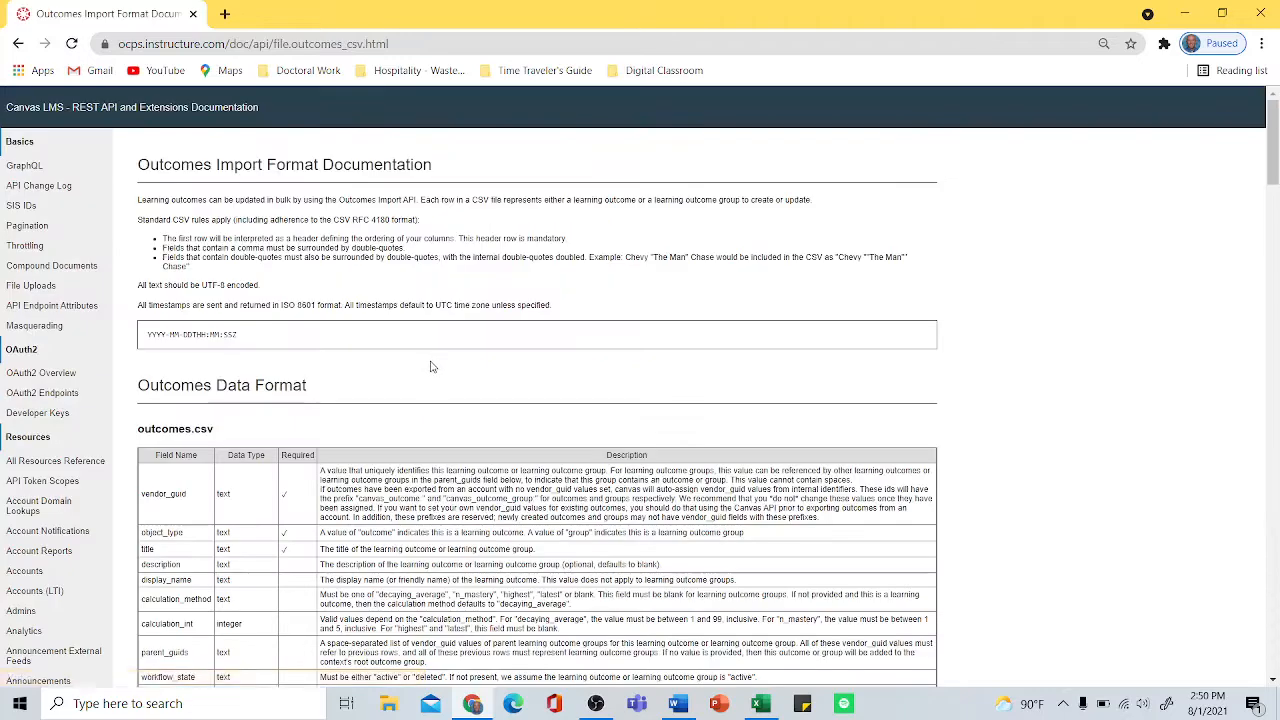
pyautogui.scroll(-1, 443, 358)
pyautogui.scroll(-1, 443, 358)
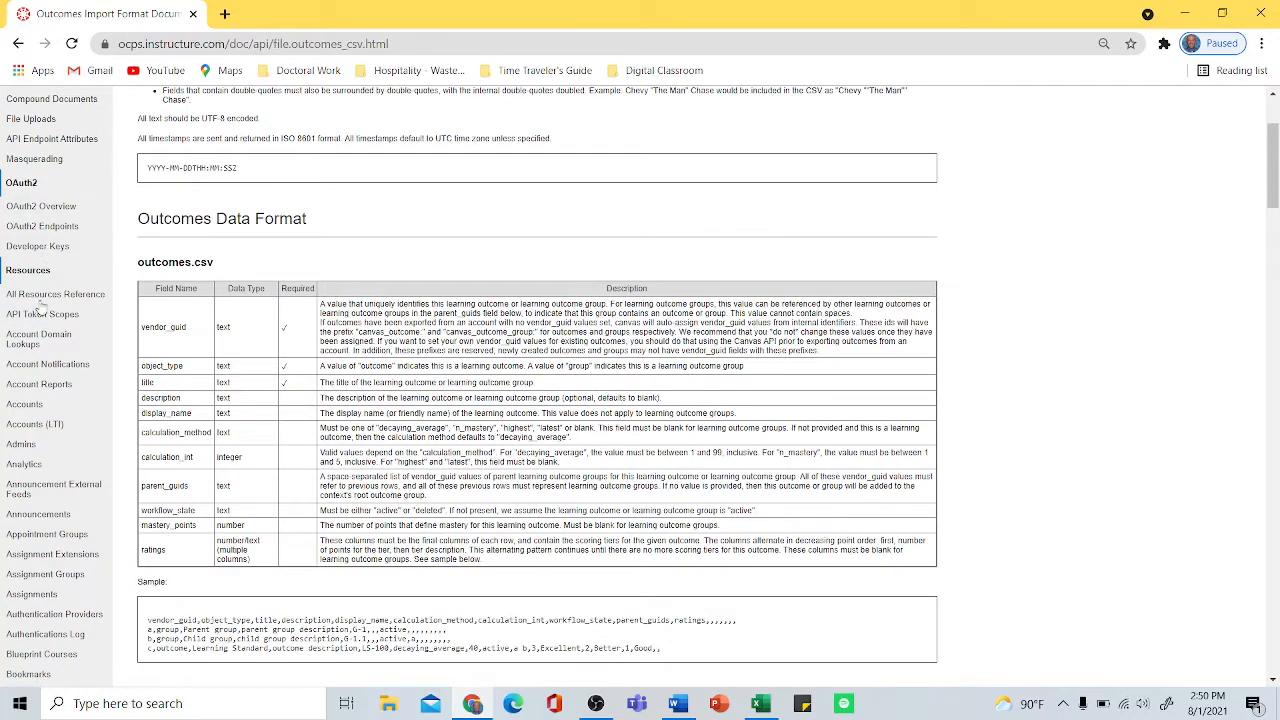
pyautogui.scroll(2, 84, 264)
pyautogui.click(17, 44)
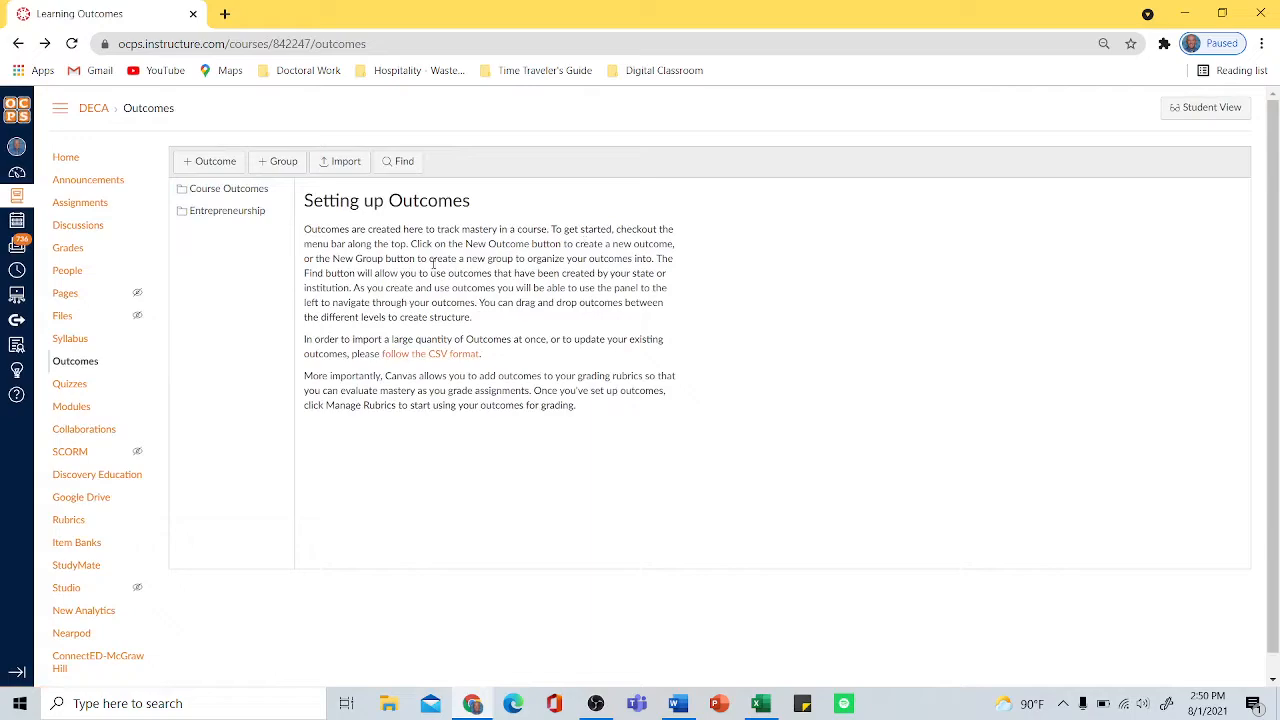
# - Switch to the Test Import spreadsheet in Excel, autofit the description column and review the listed outcomes
pyautogui.click(760, 703)
pyautogui.rightClick(760, 703)
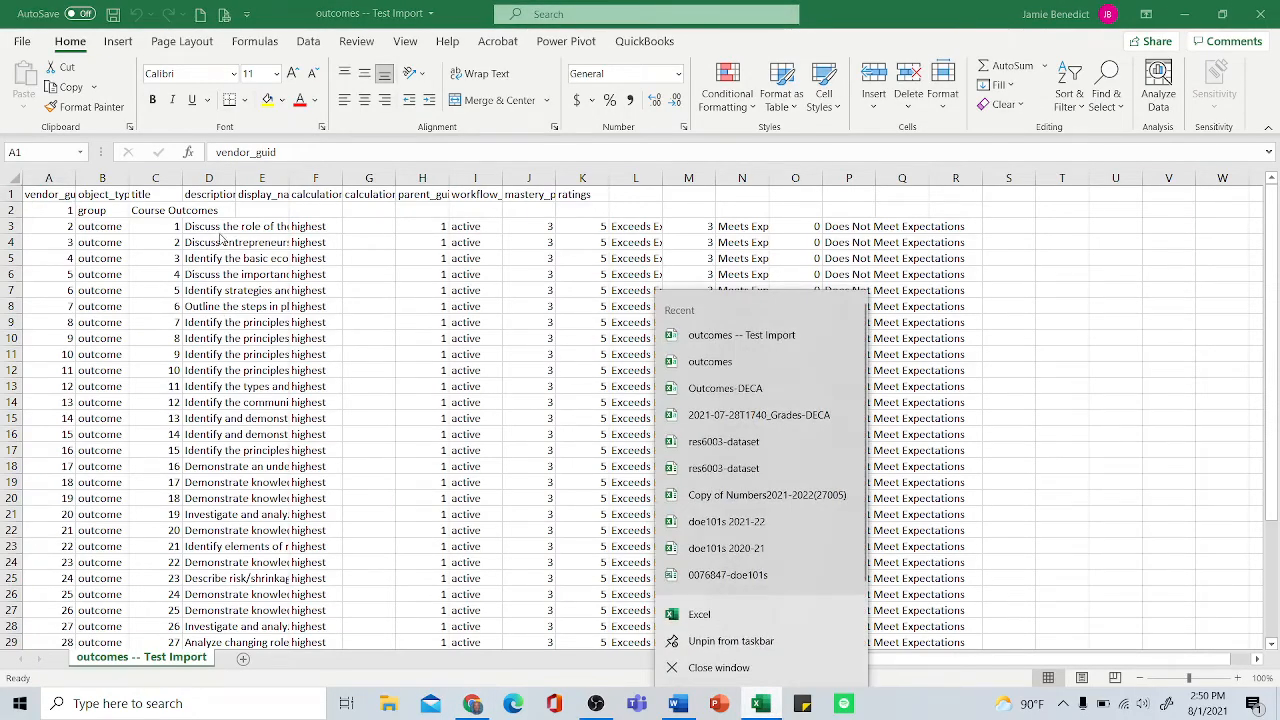
pyautogui.click(1067, 338)
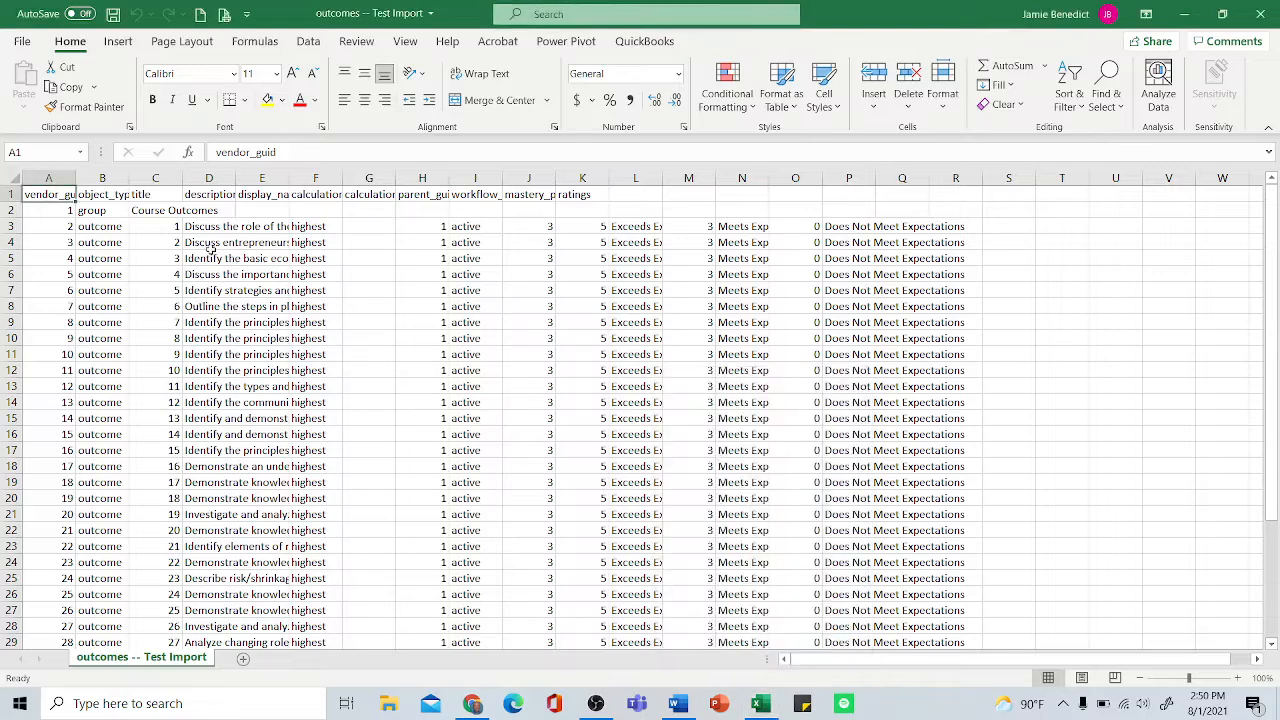
pyautogui.click(205, 227)
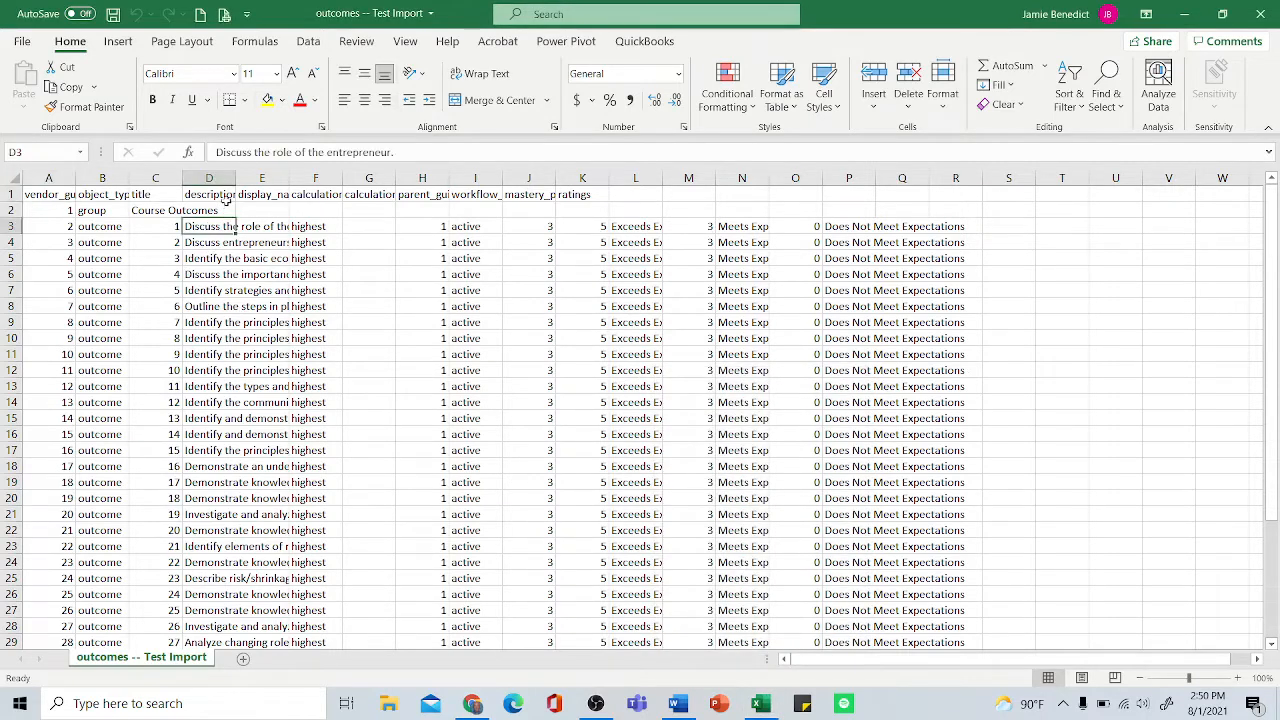
pyautogui.doubleClick(236, 178)
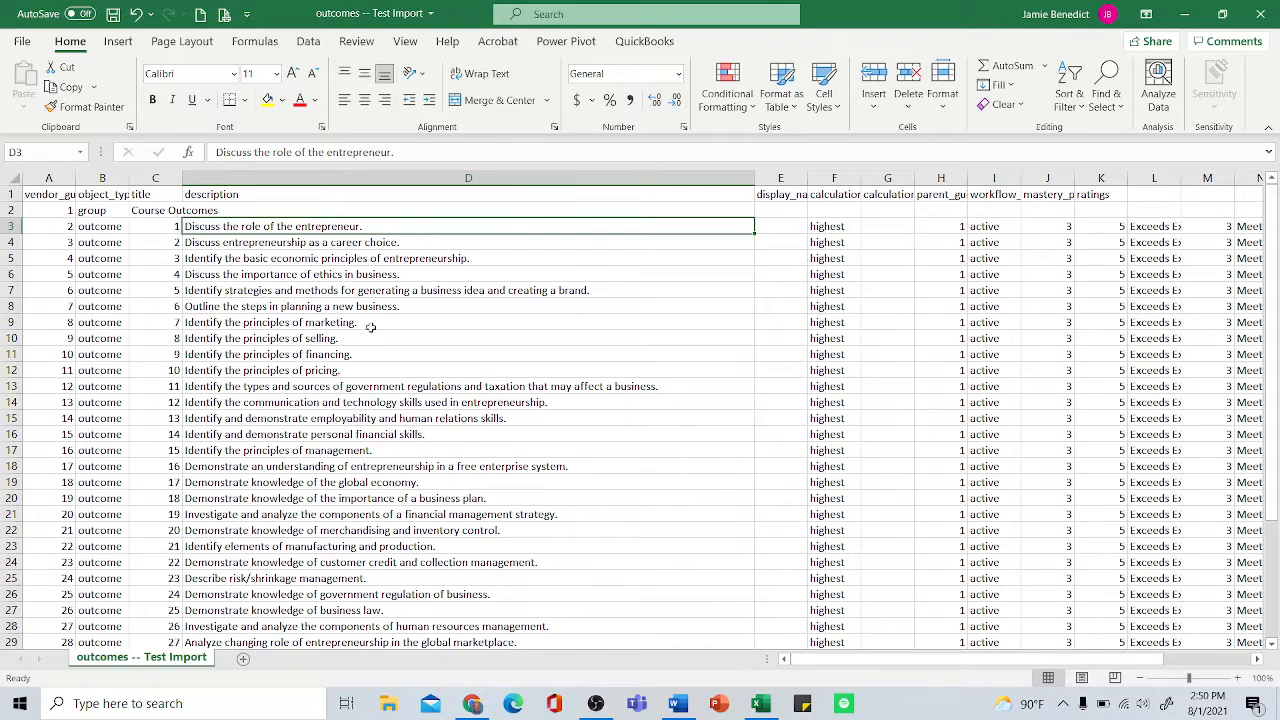
pyautogui.scroll(-2, 352, 308)
pyautogui.scroll(2, 350, 312)
pyautogui.click(1184, 17)
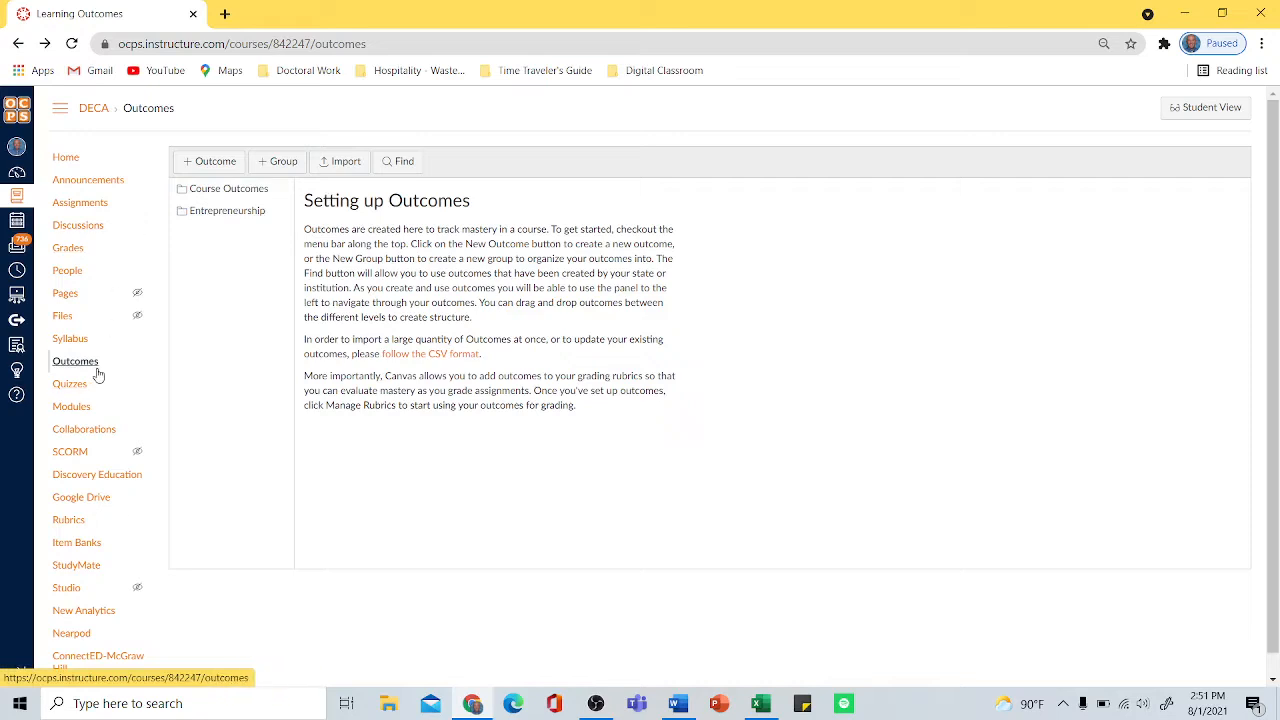
# - For the Course Outcomes group, browse the findable account standards from Orange County Public Schools through Florida to the Next Generation Sunshine standards
pyautogui.click(229, 193)
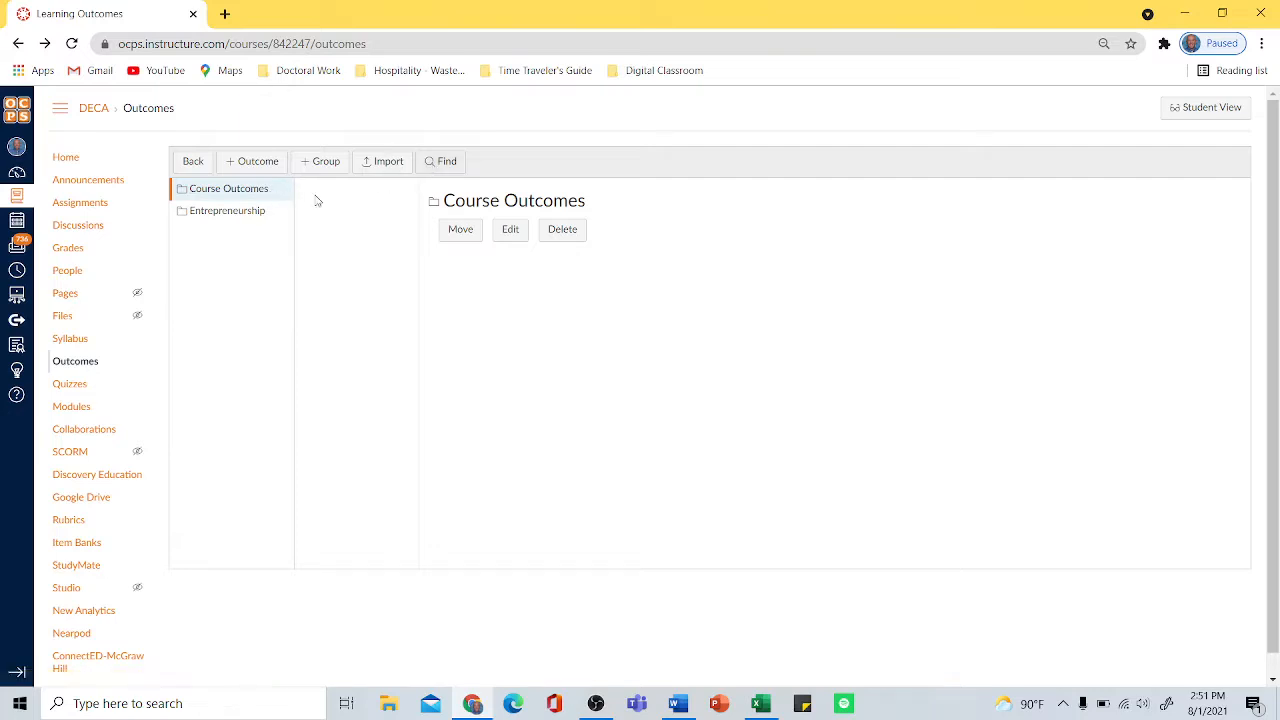
pyautogui.click(443, 163)
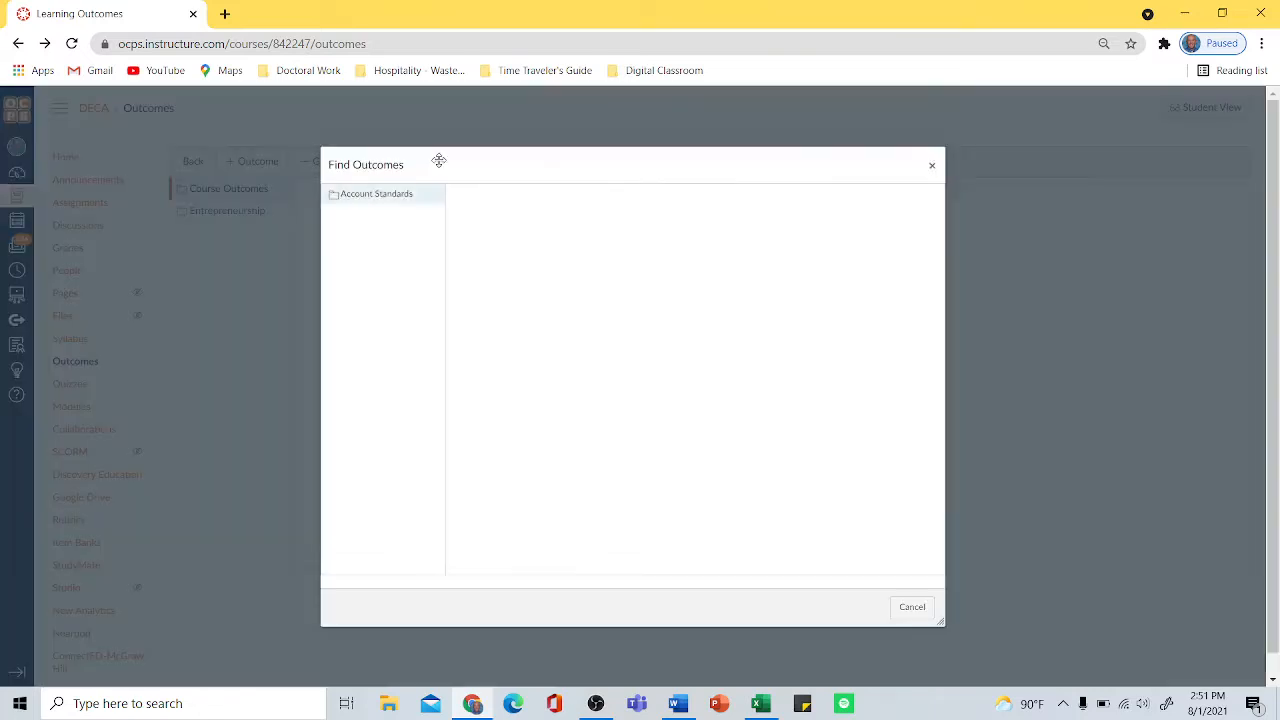
pyautogui.click(374, 197)
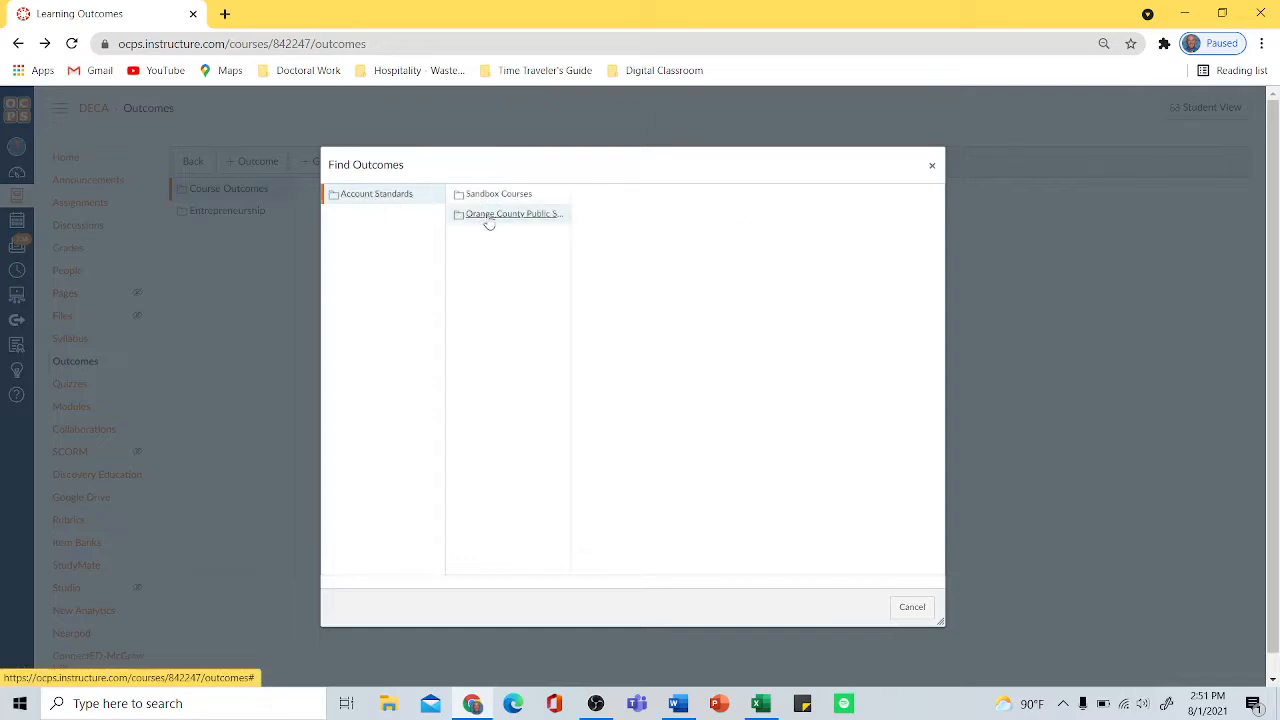
pyautogui.click(500, 218)
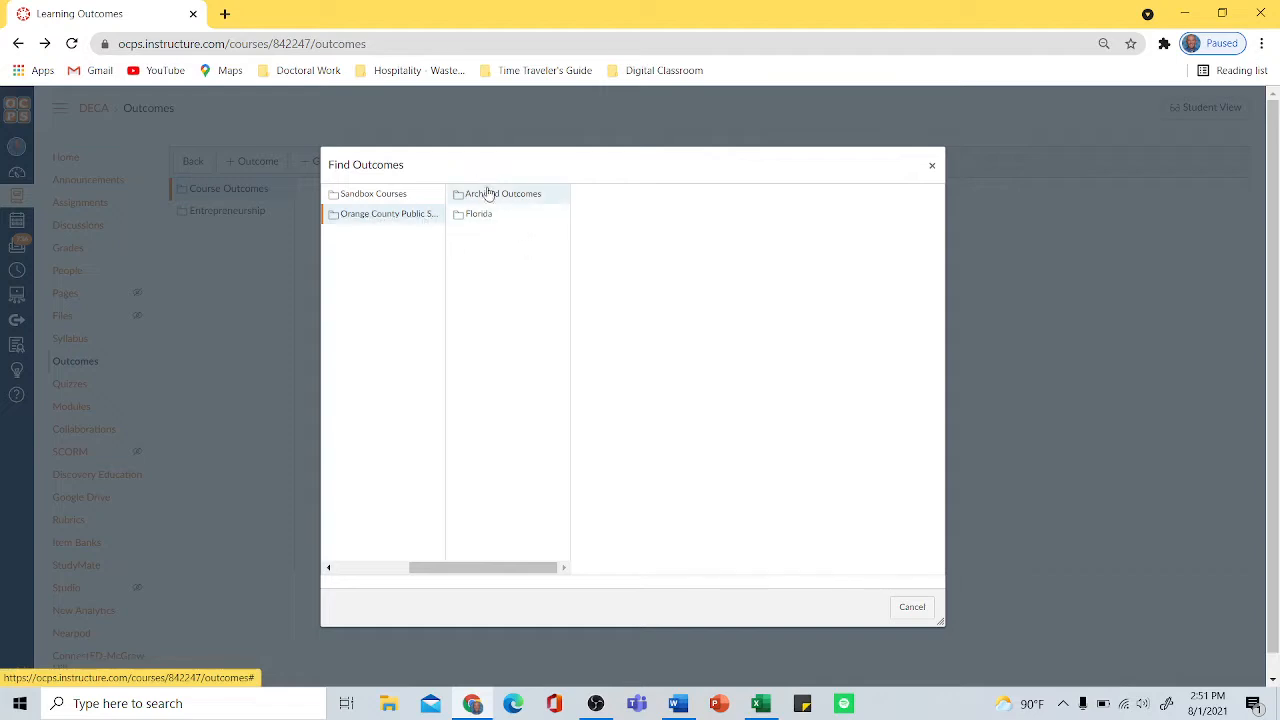
pyautogui.click(478, 218)
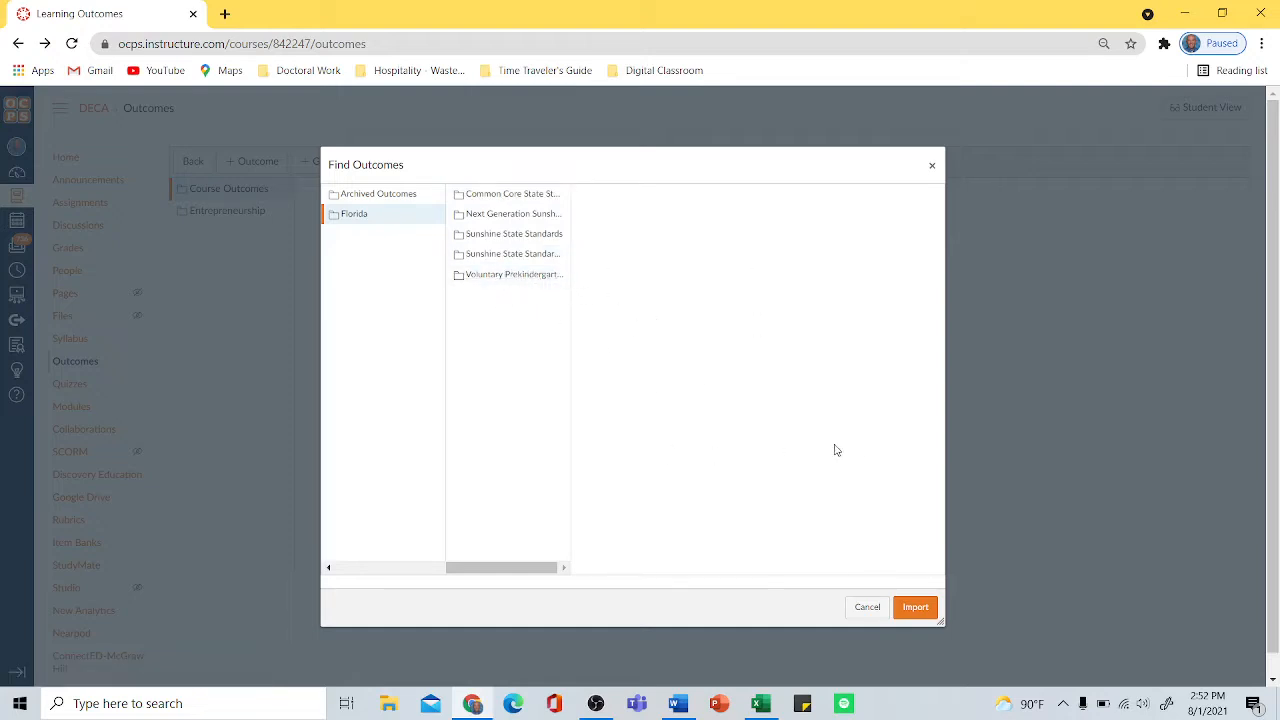
pyautogui.click(509, 218)
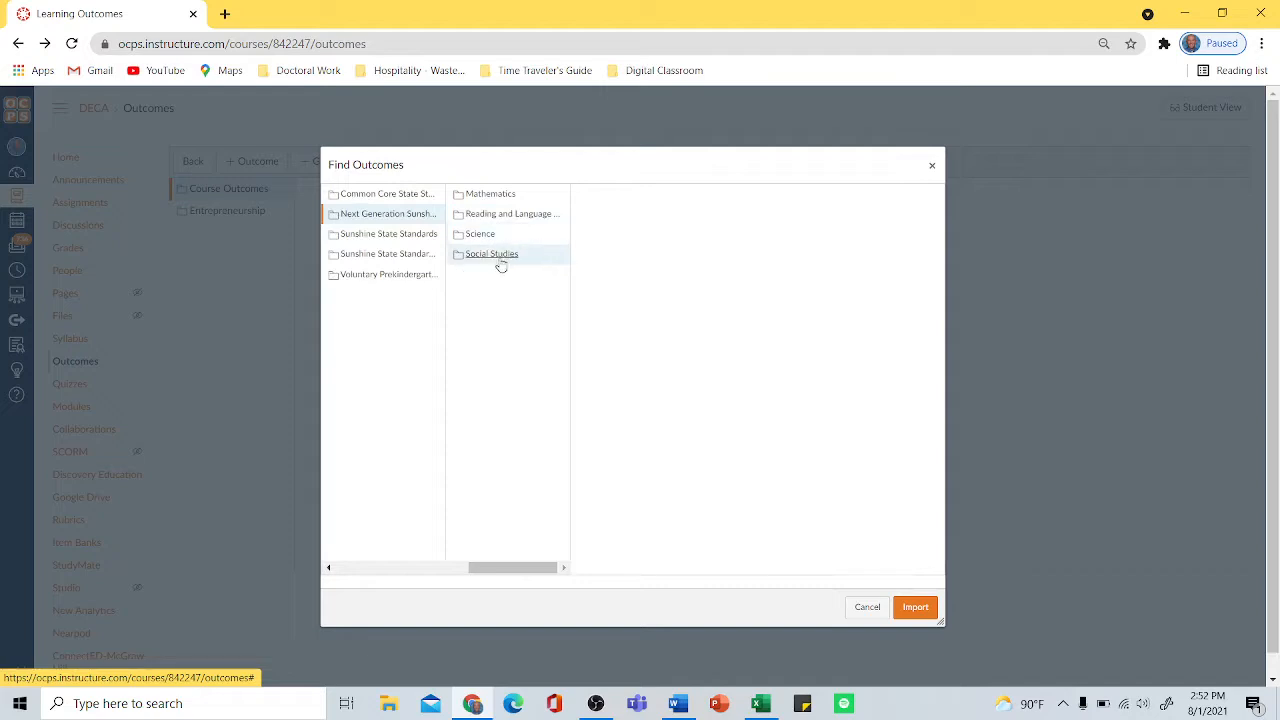
# - Look through the Mathematics and the Reading and Language standards, including the Grades 9-10 and 11-12 folders
pyautogui.click(488, 198)
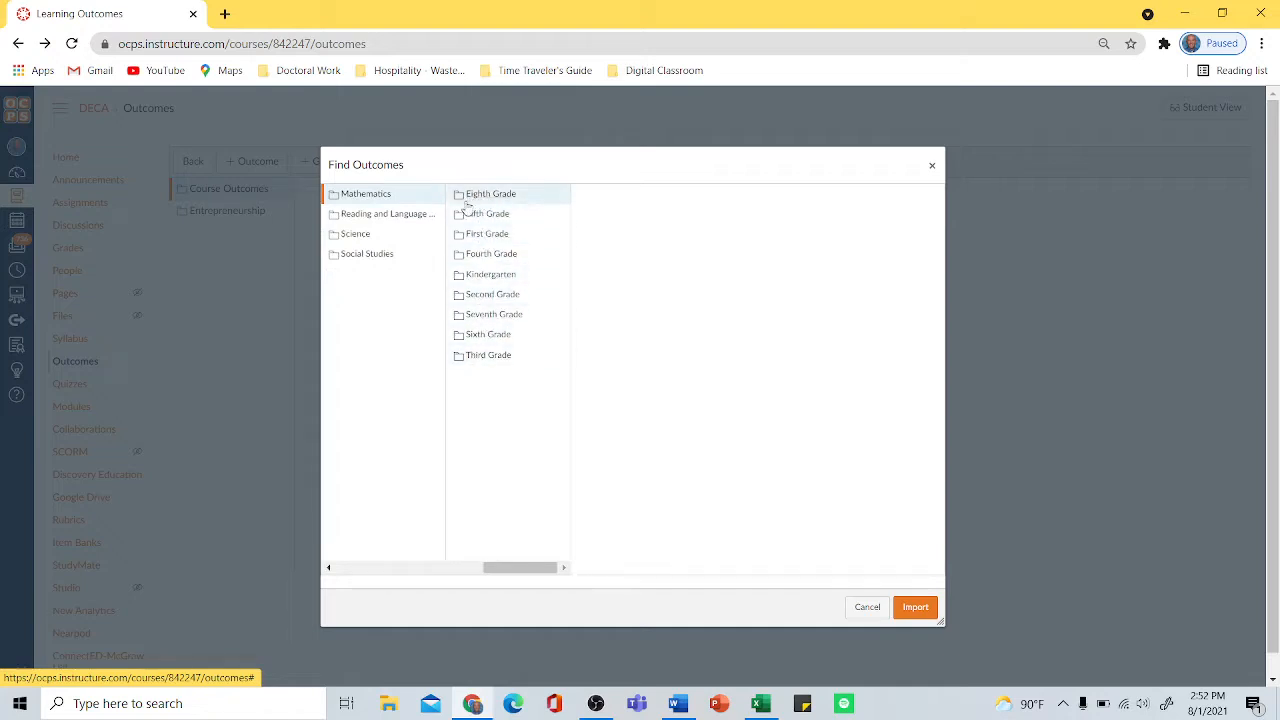
pyautogui.click(387, 218)
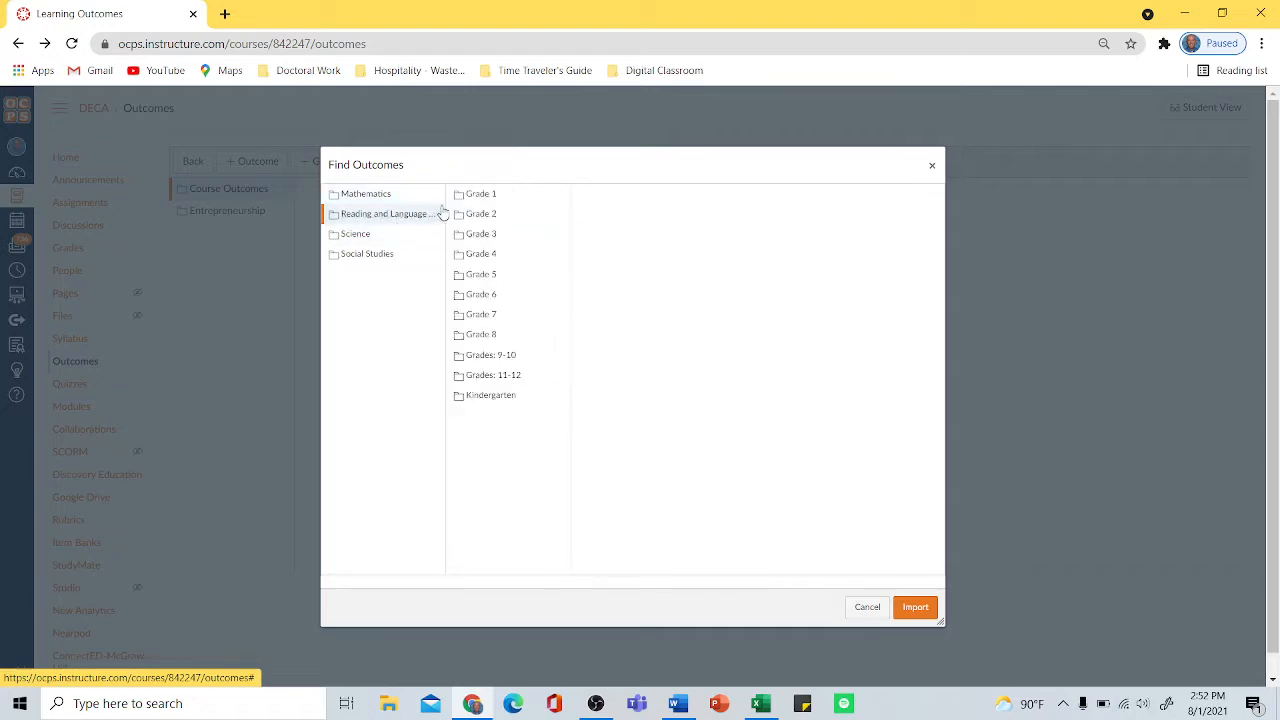
pyautogui.click(498, 361)
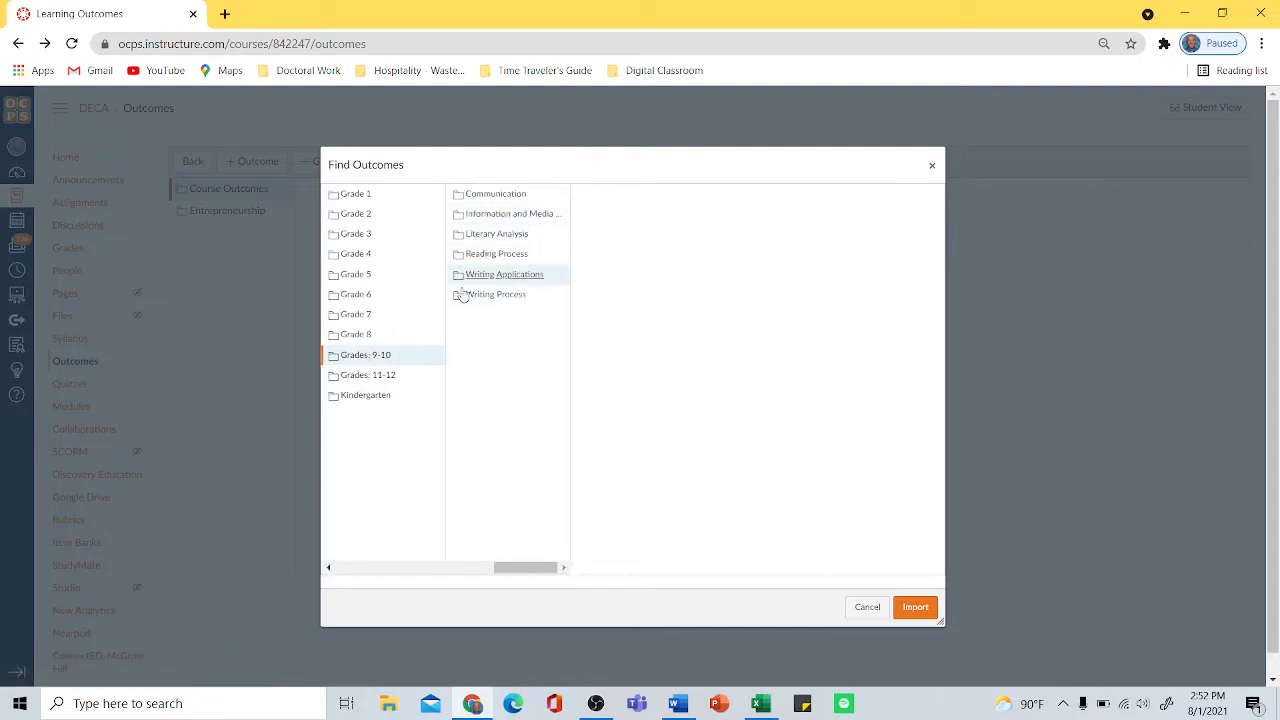
pyautogui.click(380, 375)
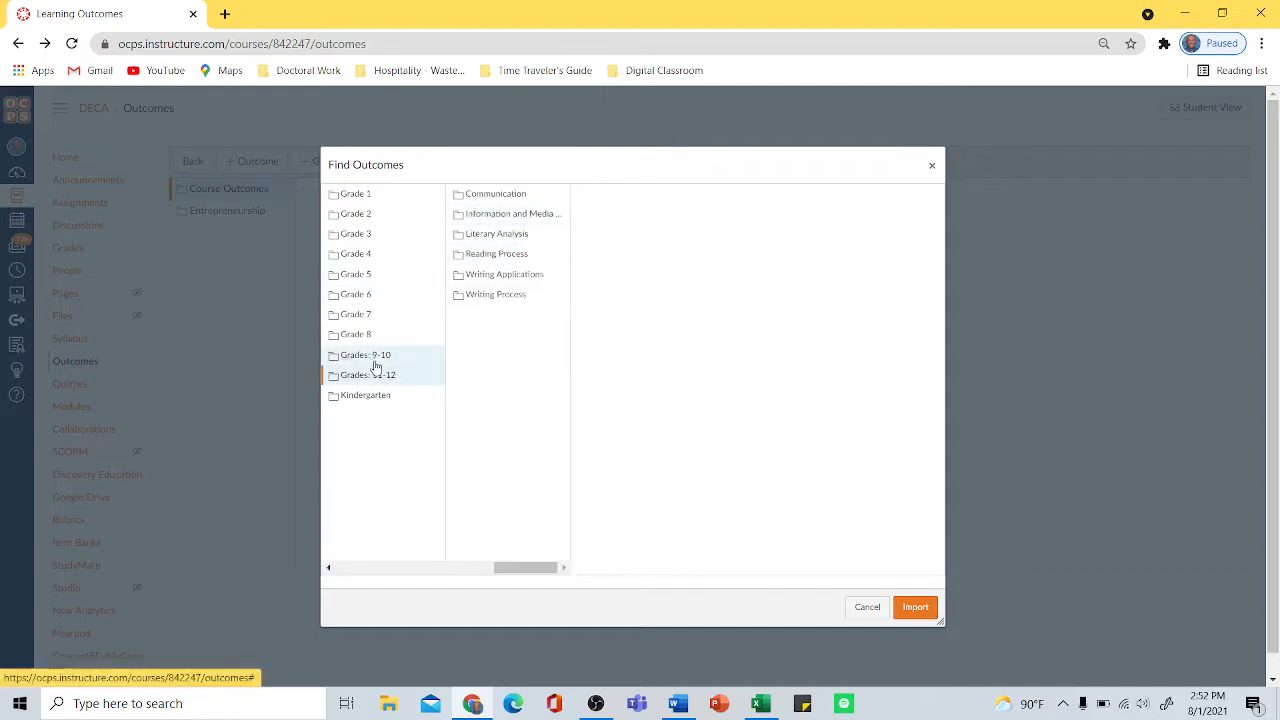
pyautogui.moveTo(508, 568)
pyautogui.mouseDown()
pyautogui.moveTo(474, 578)
pyautogui.moveTo(443, 497)
pyautogui.mouseUp()
# - Look through the Science and Social Studies standards down to American History for Grades 9-12, and leave the outcome finder without importing
pyautogui.click(391, 238)
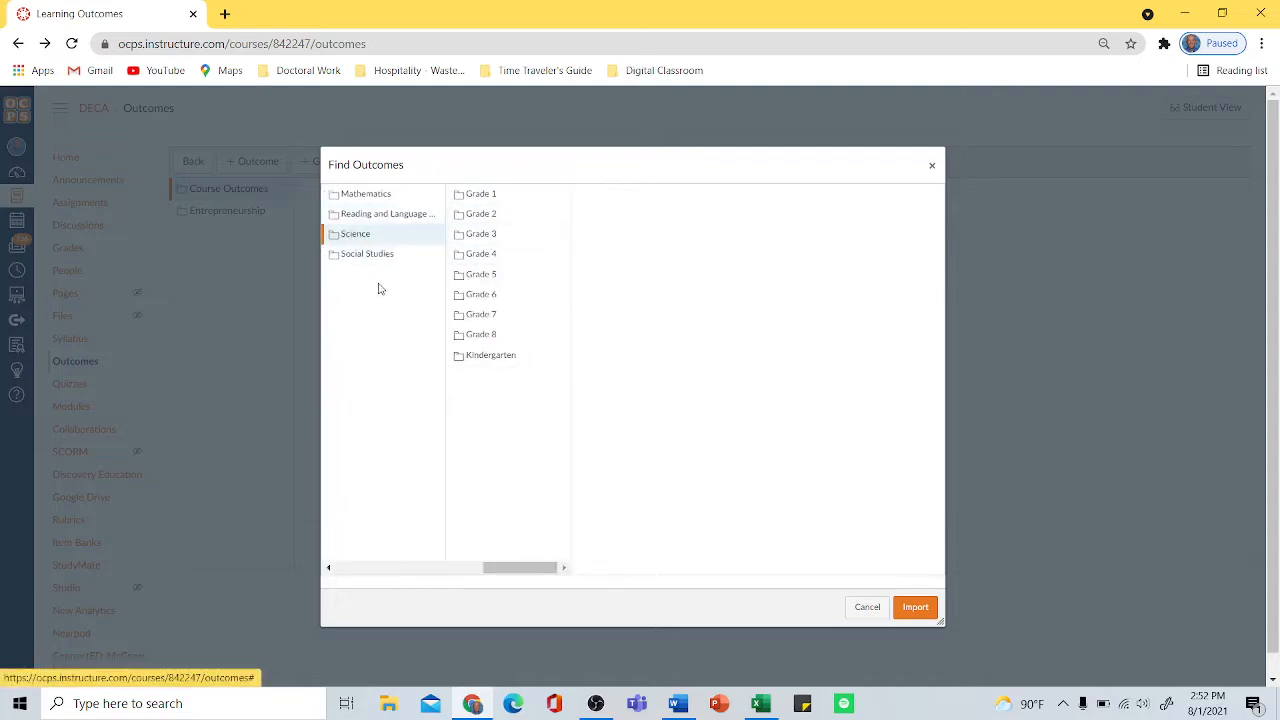
pyautogui.click(365, 258)
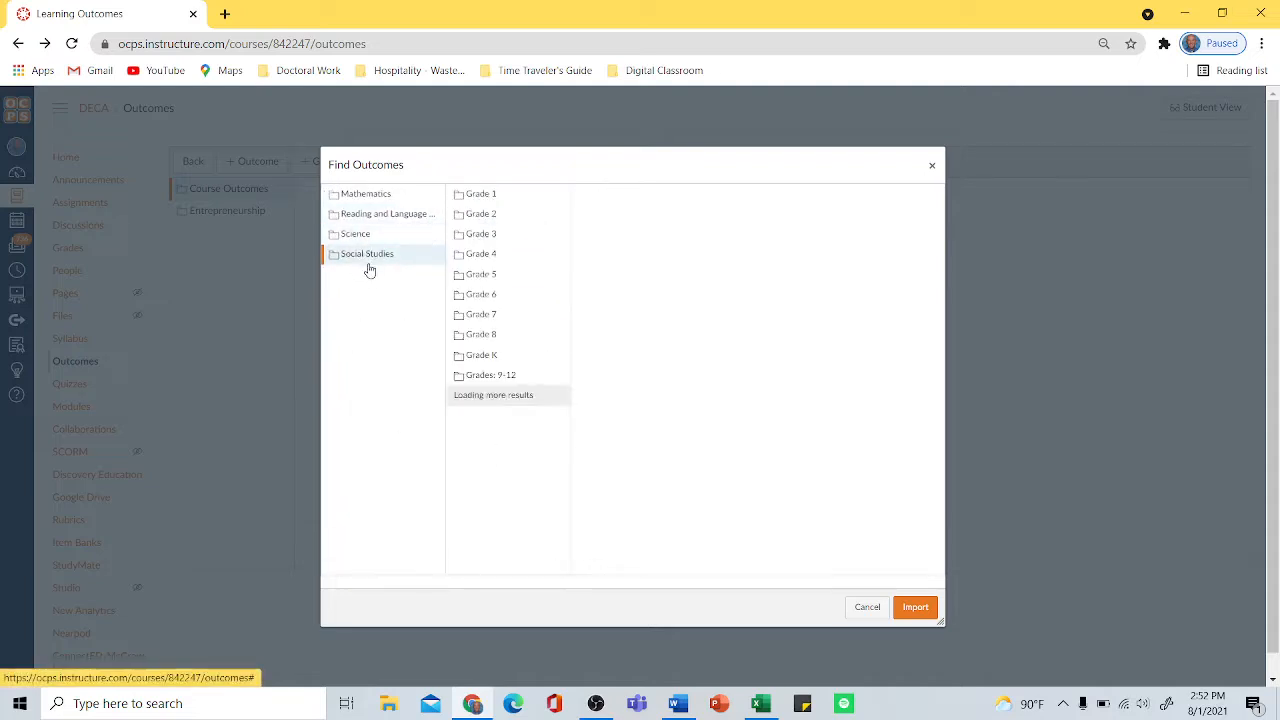
pyautogui.click(490, 380)
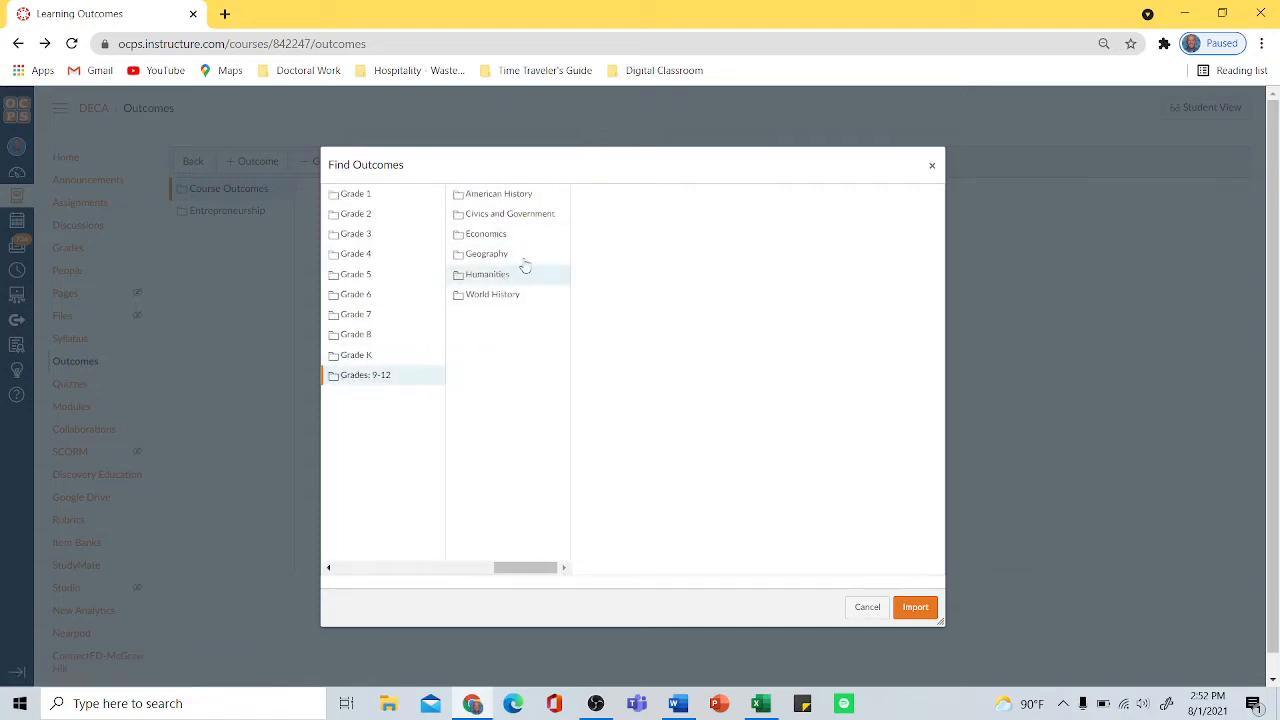
pyautogui.click(486, 198)
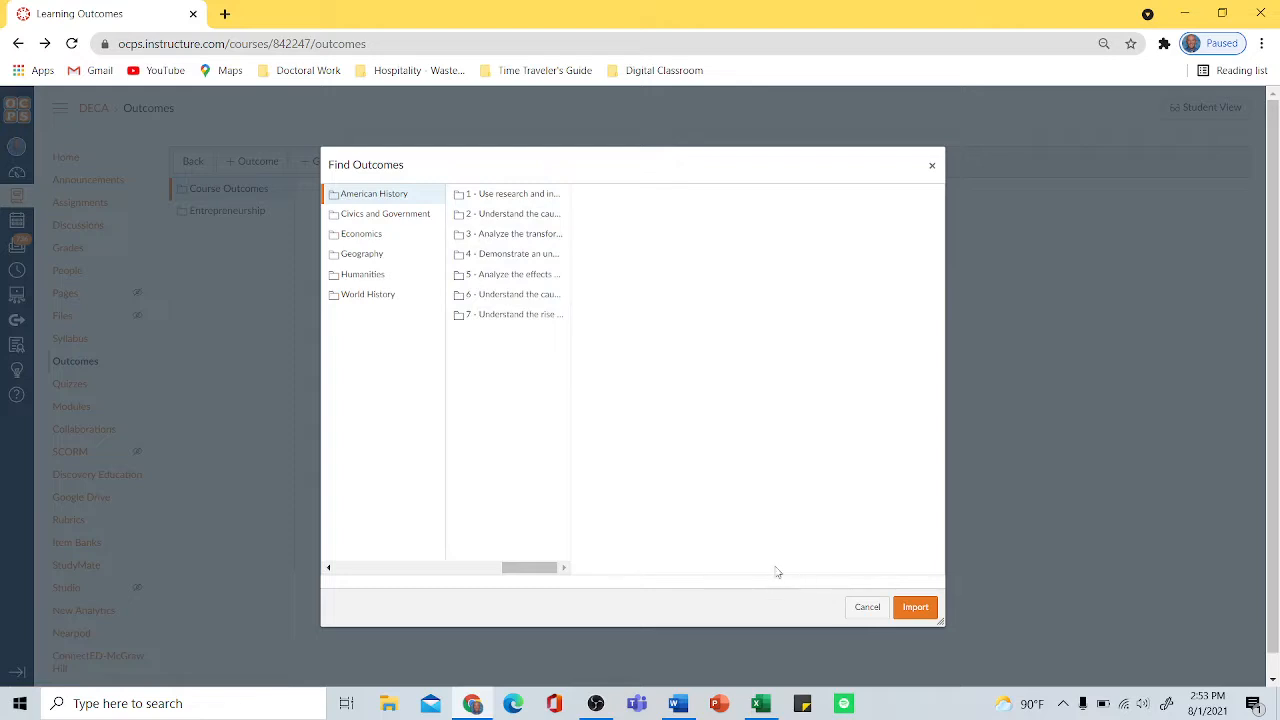
pyautogui.moveTo(517, 568); pyautogui.dragTo(332, 592)
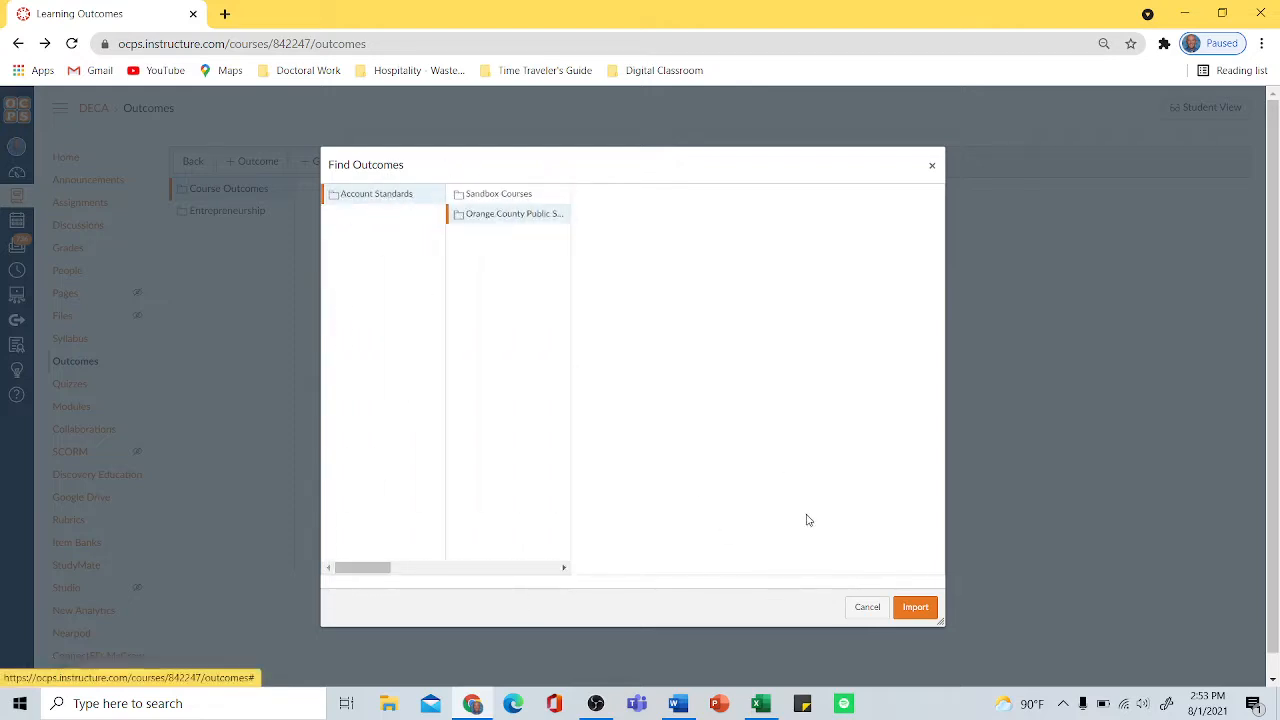
pyautogui.click(868, 607)
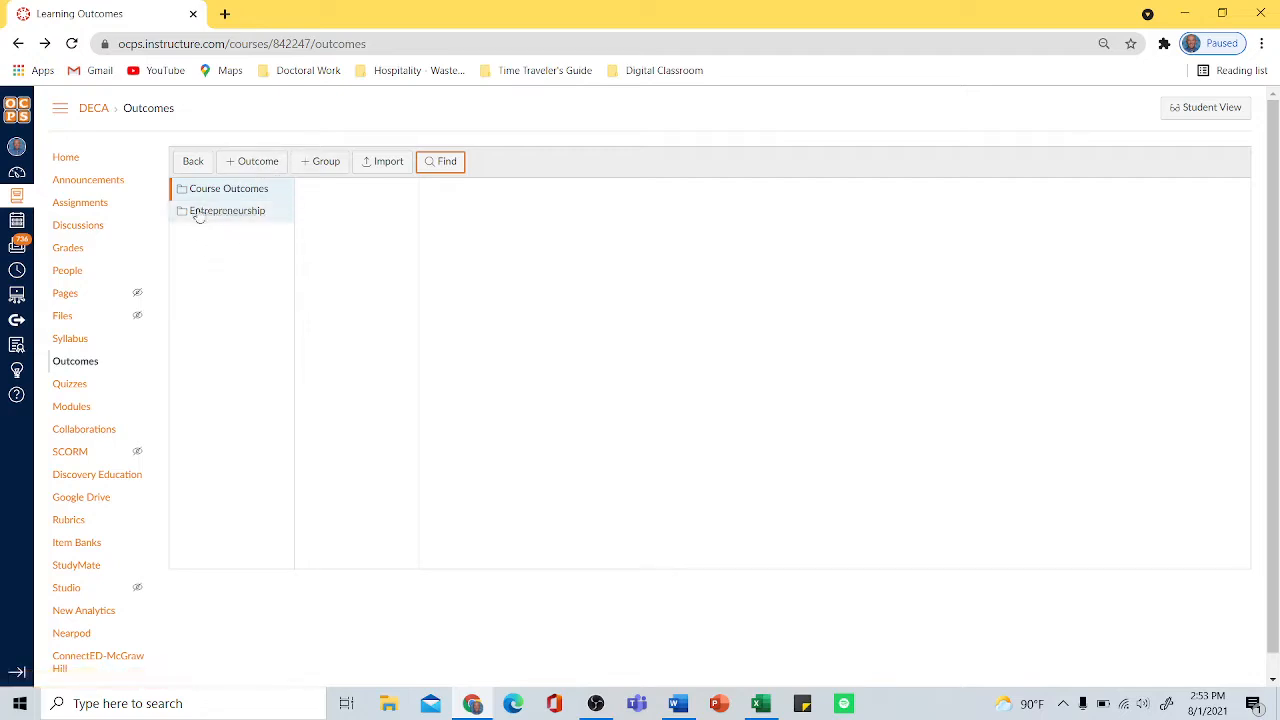
pyautogui.click(198, 277)
pyautogui.click(227, 225)
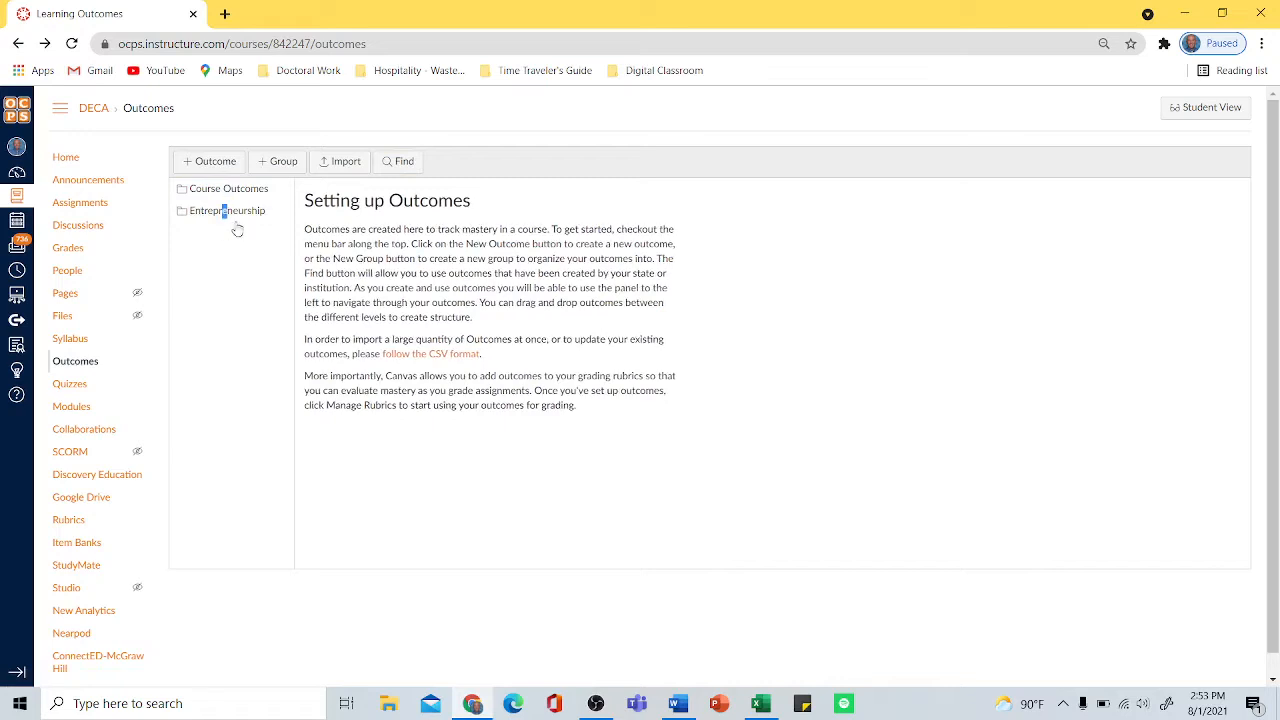
pyautogui.click(278, 162)
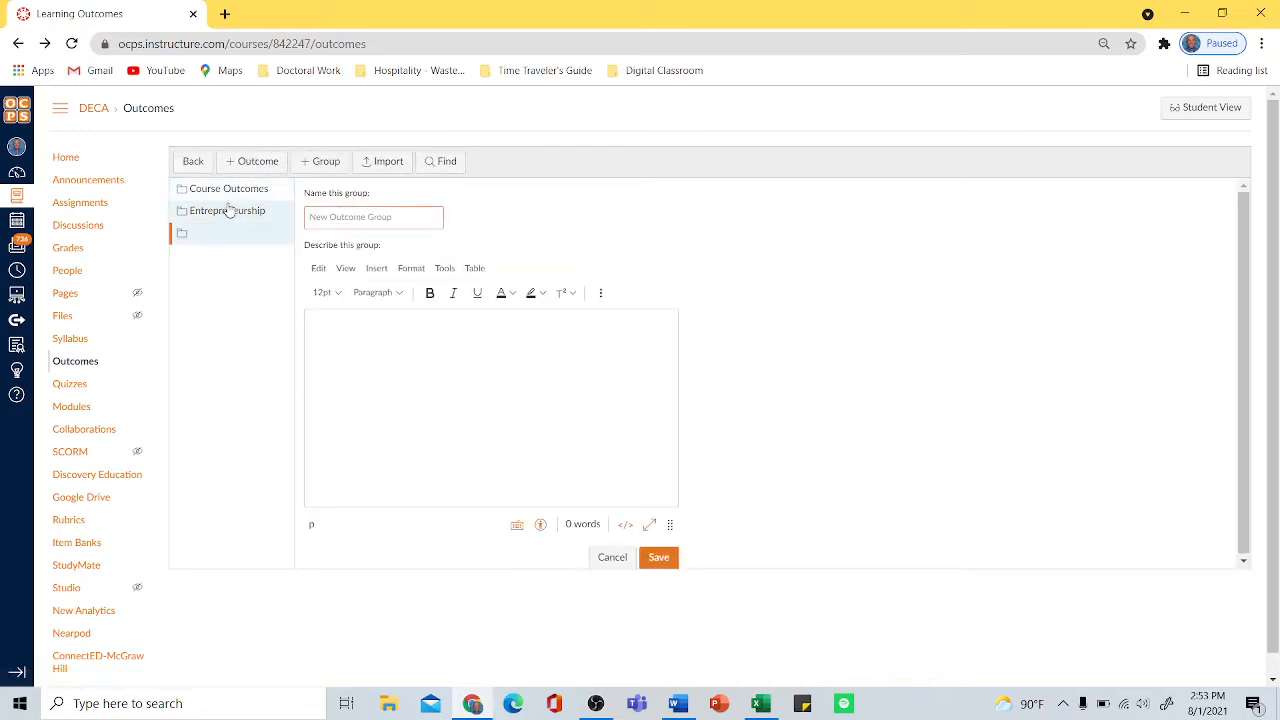
pyautogui.click(612, 557)
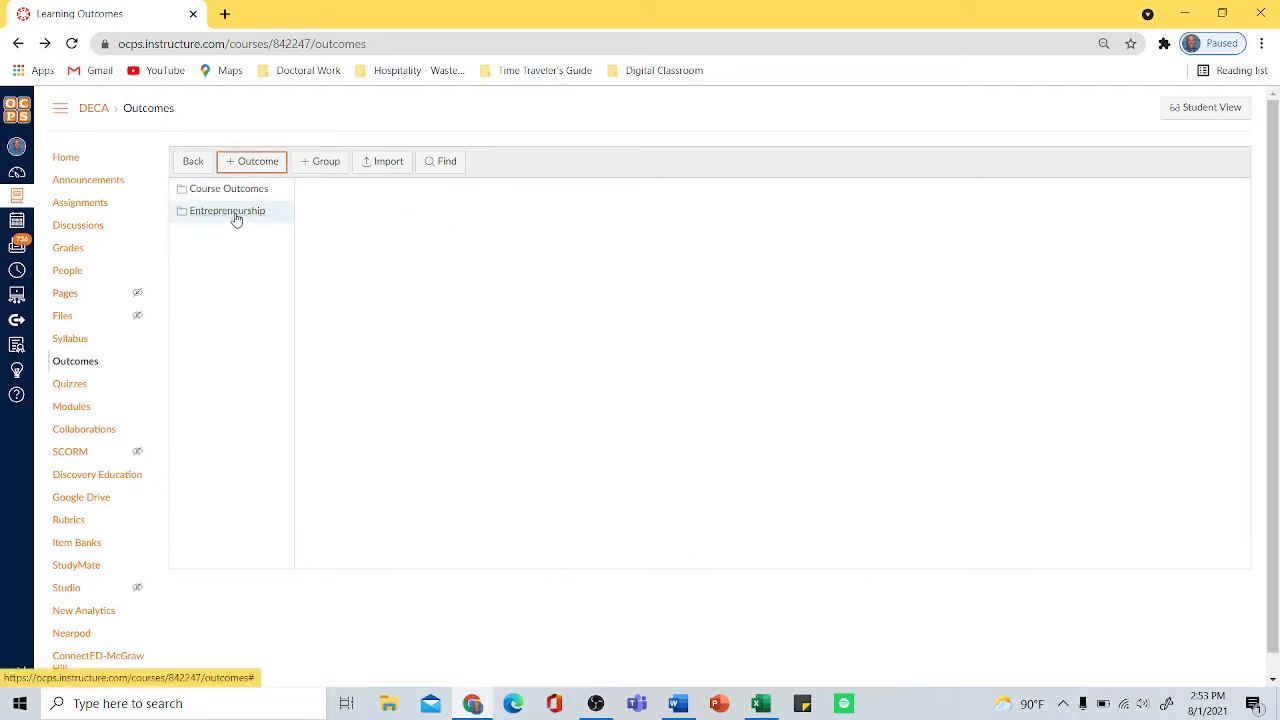
# - Leave the new group form without saving and open the Small Business Ownership group inside Entrepreneurship
pyautogui.click(316, 162)
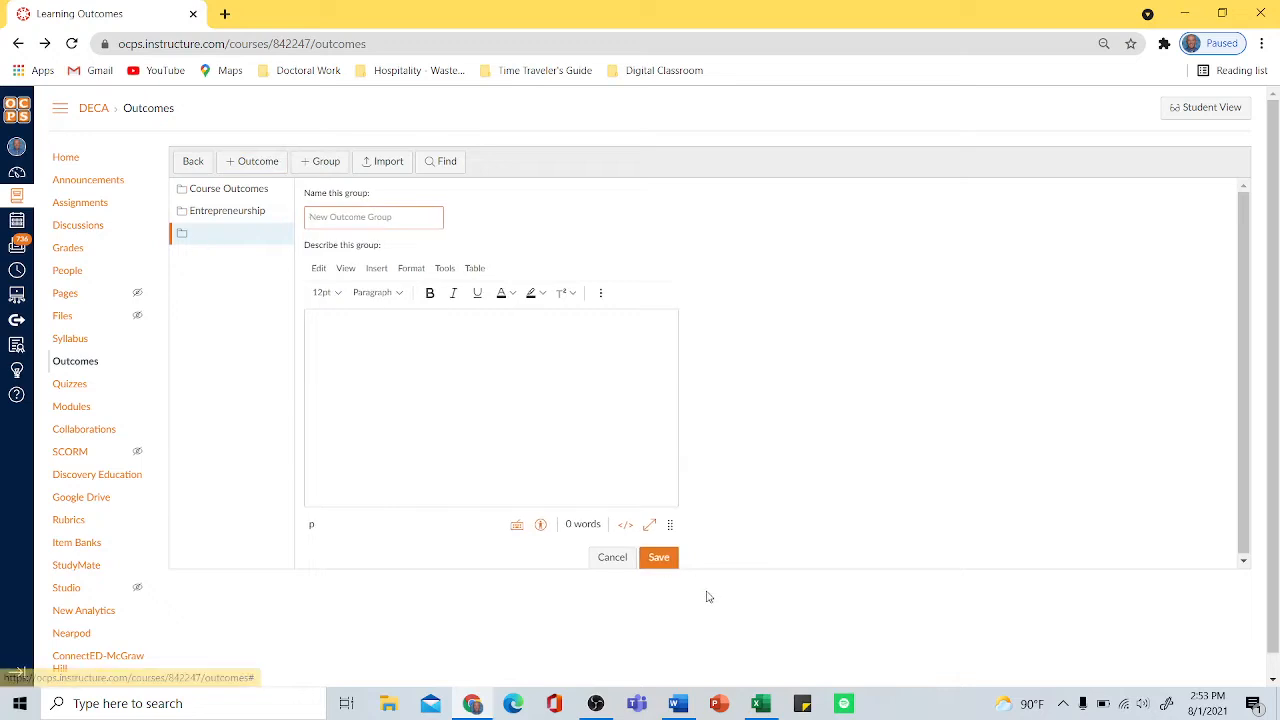
pyautogui.click(610, 561)
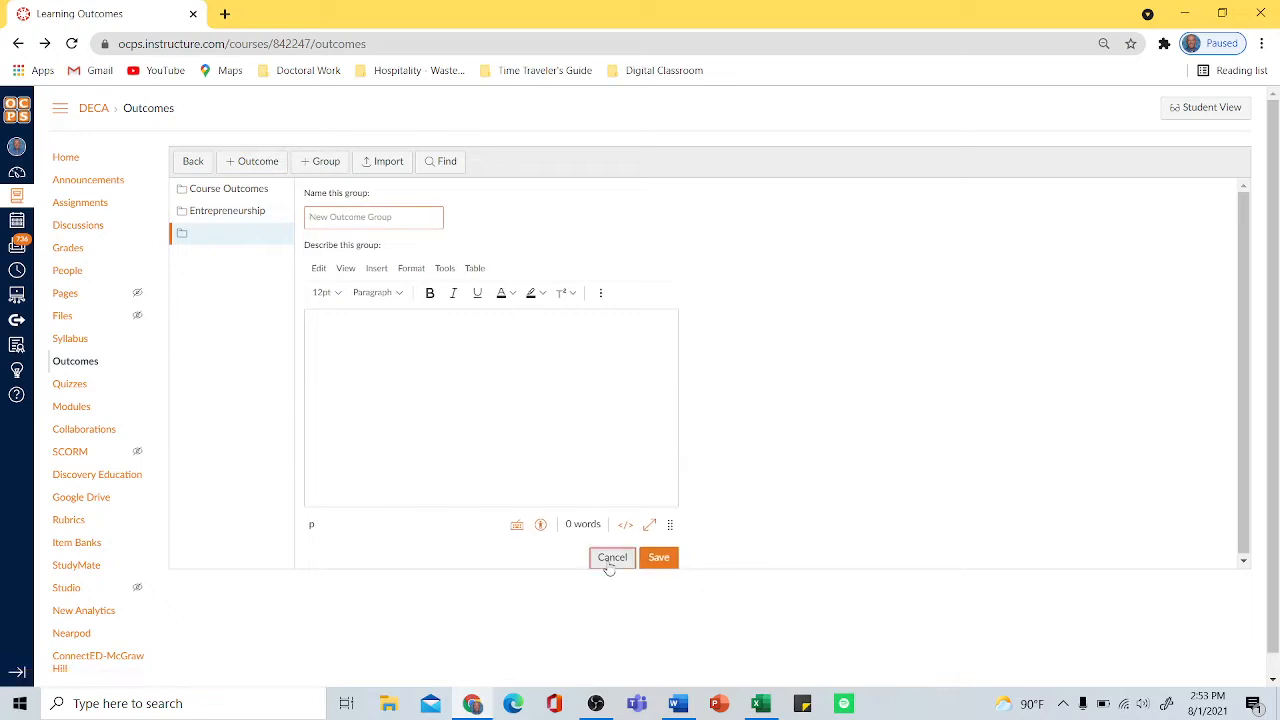
pyautogui.click(200, 218)
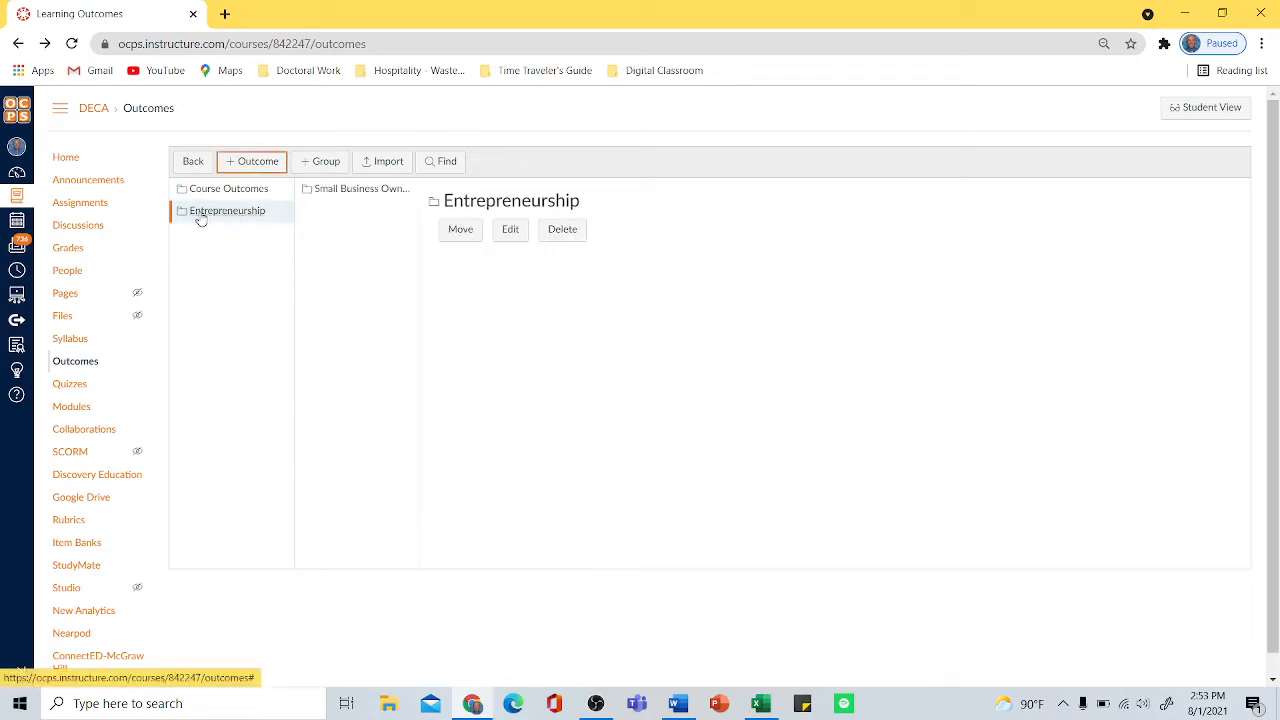
pyautogui.click(343, 191)
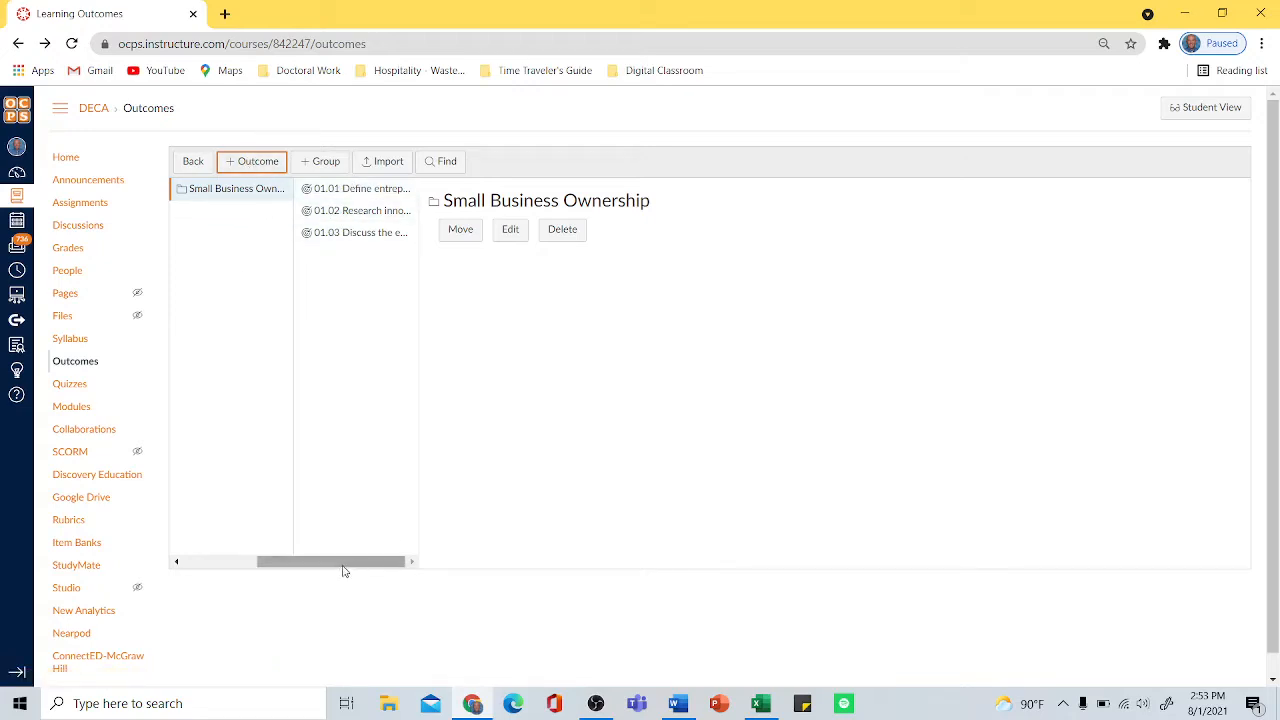
pyautogui.moveTo(343, 566); pyautogui.dragTo(264, 596)
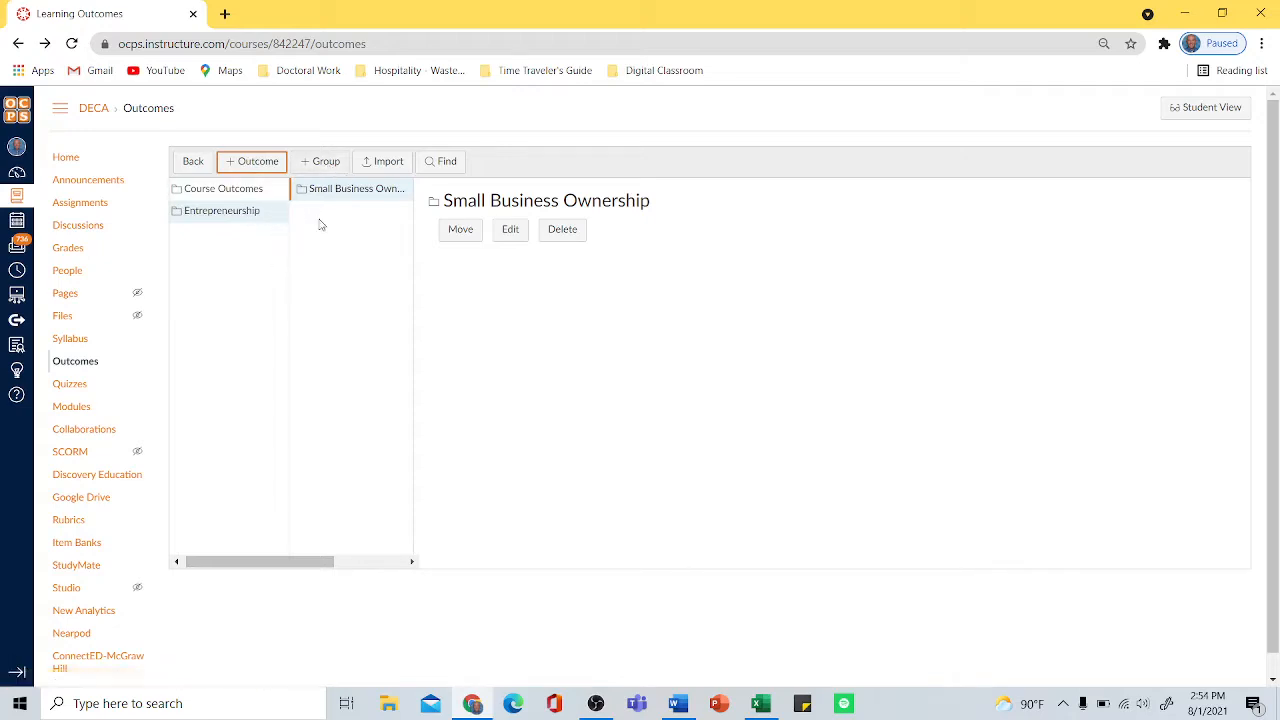
pyautogui.click(338, 193)
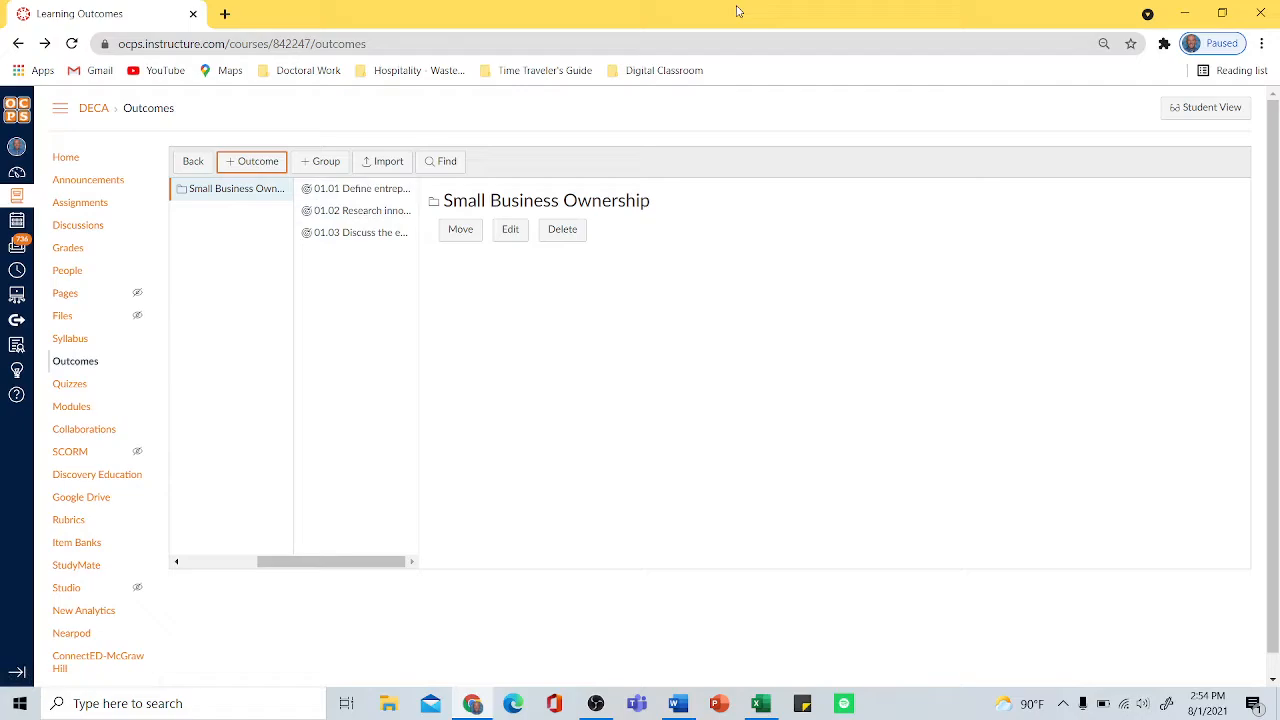
# - Place the browser beside the Entrepreneurship Word document and look through its standards to the 01.0 benchmarks of Principles of Entrepreneurship
pyautogui.moveTo(736, 12); pyautogui.dragTo(5, 205)
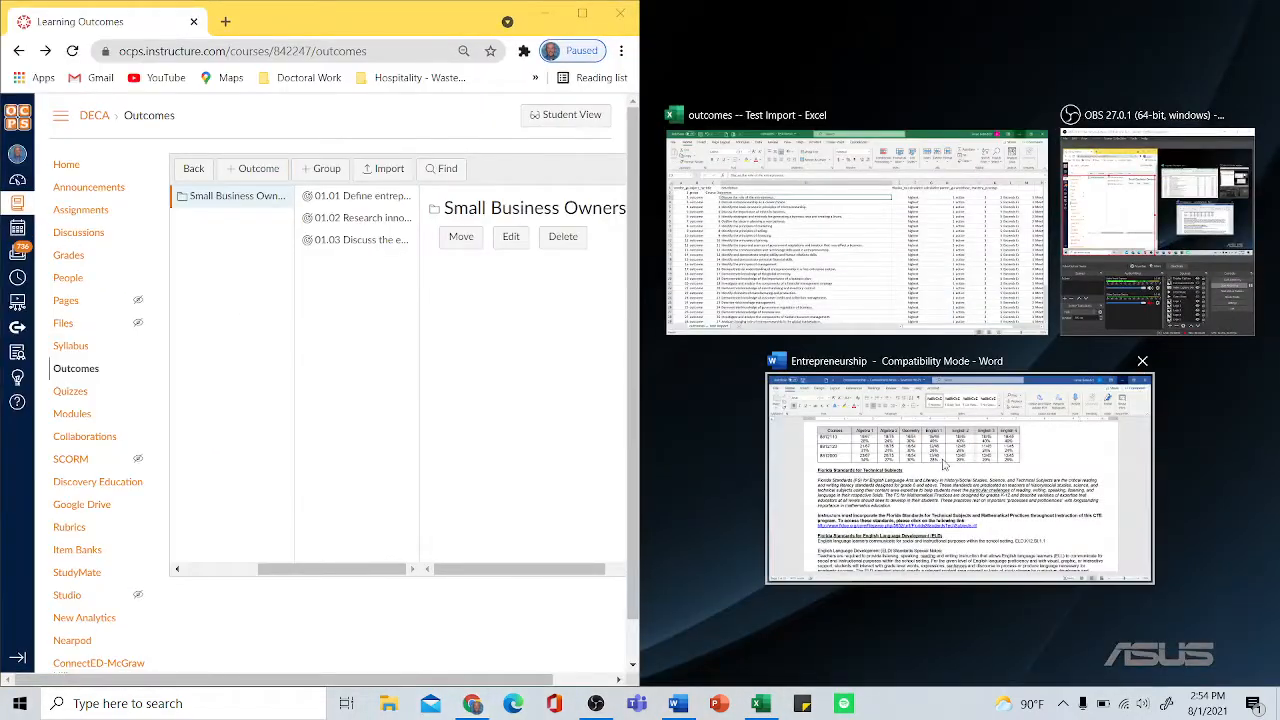
pyautogui.click(940, 468)
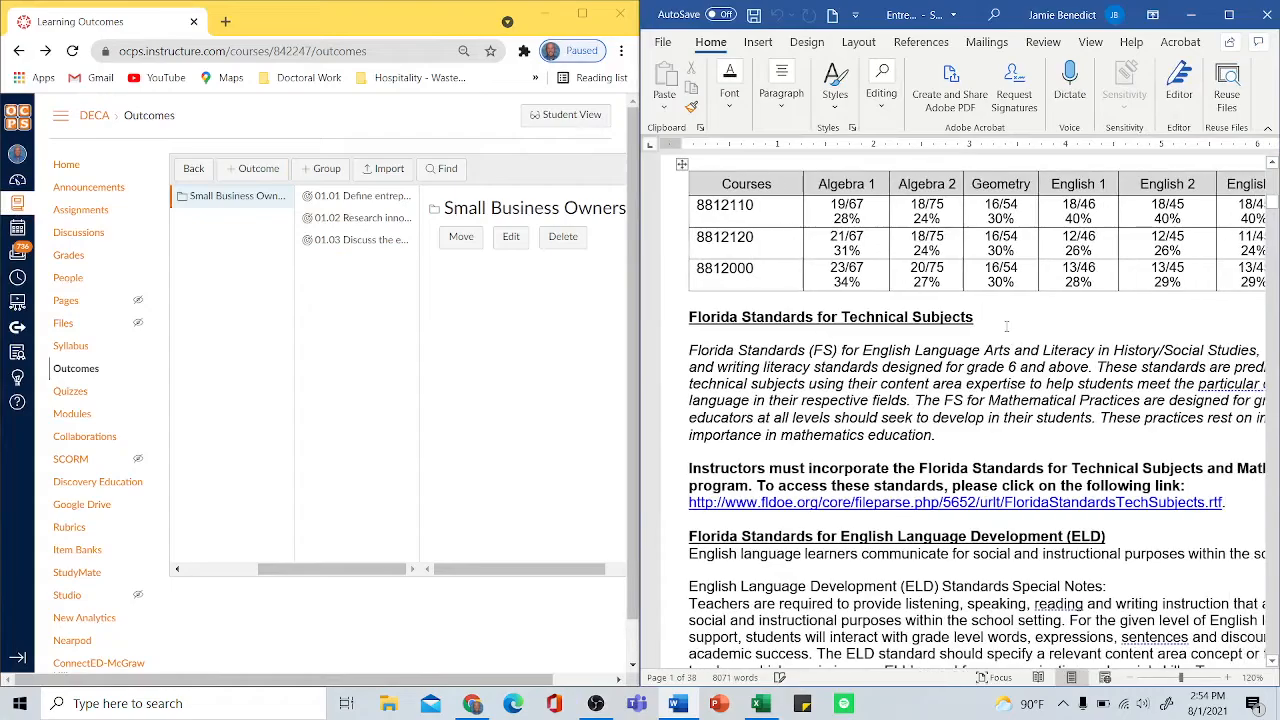
pyautogui.scroll(-3, 990, 352)
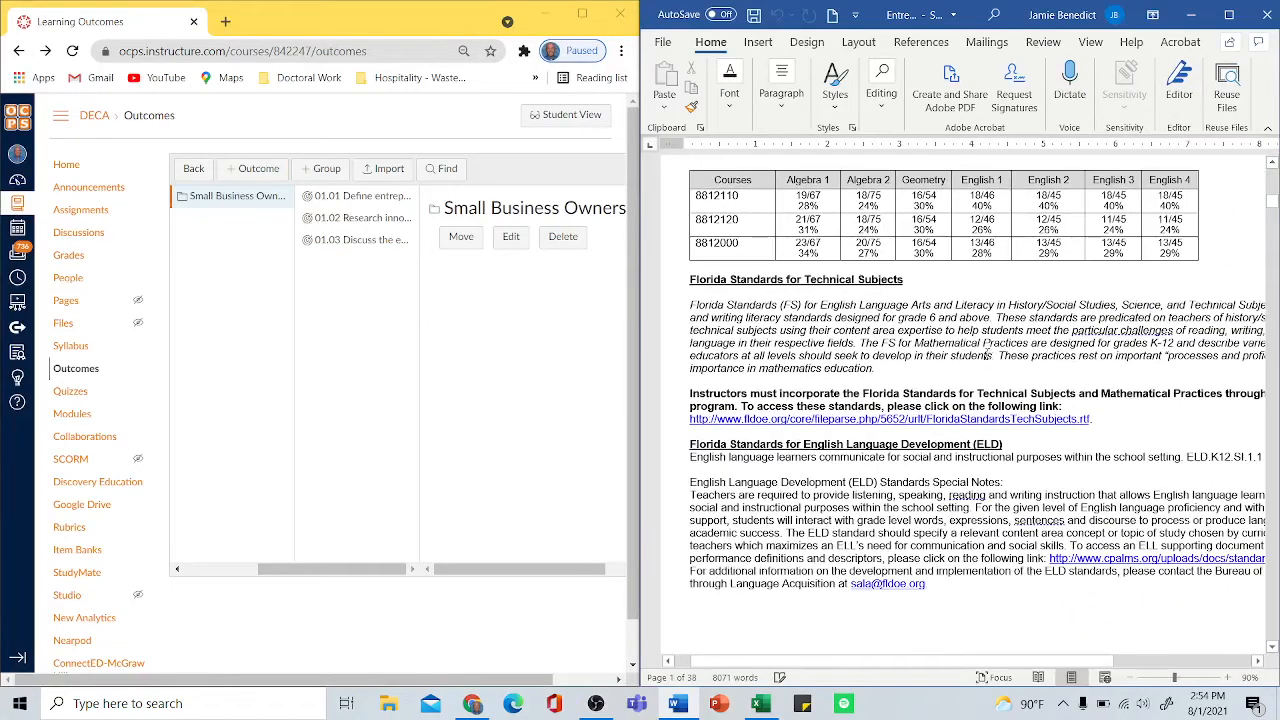
pyautogui.scroll(-20, 986, 355)
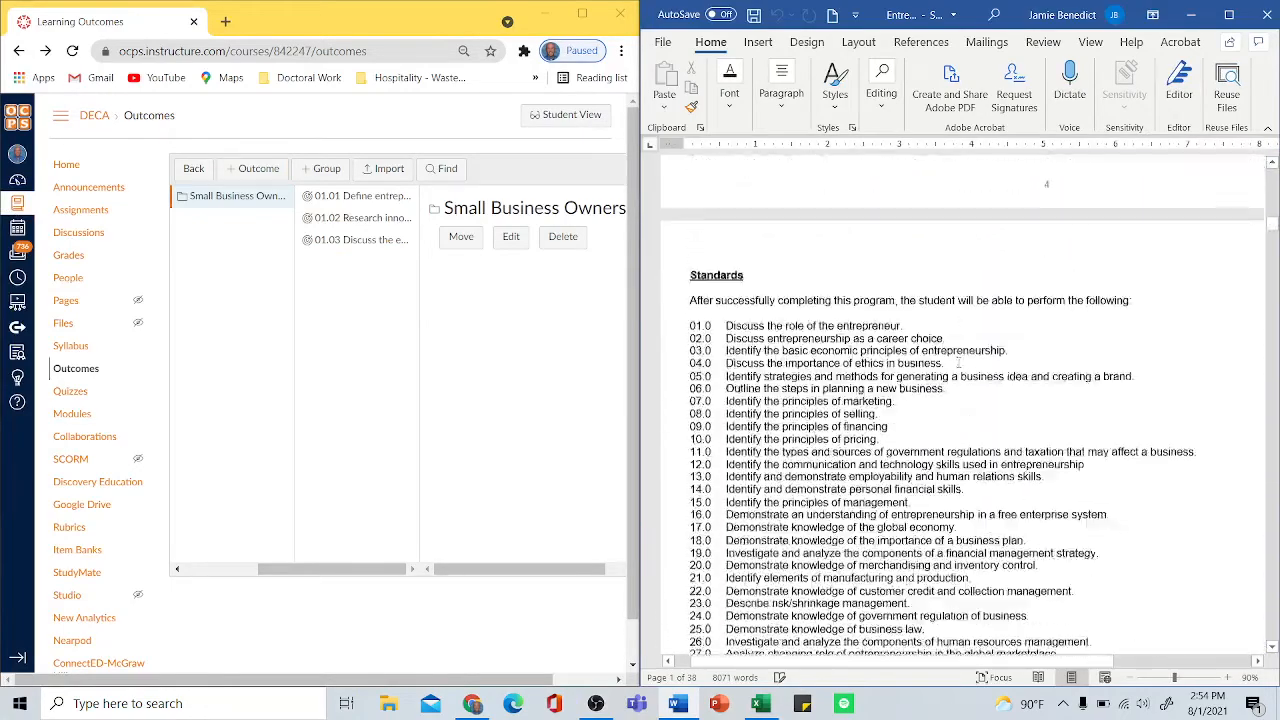
pyautogui.scroll(-8, 957, 362)
pyautogui.scroll(3, 880, 310)
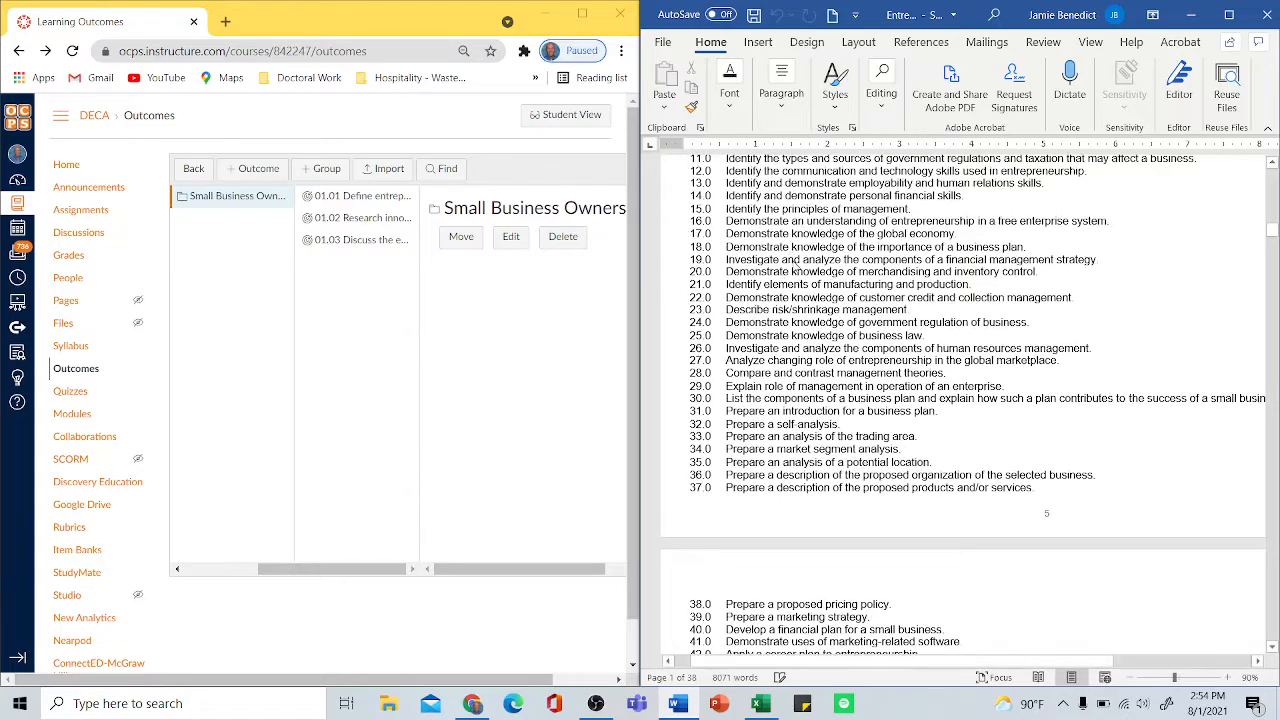
pyautogui.scroll(-8, 796, 262)
pyautogui.scroll(7, 786, 294)
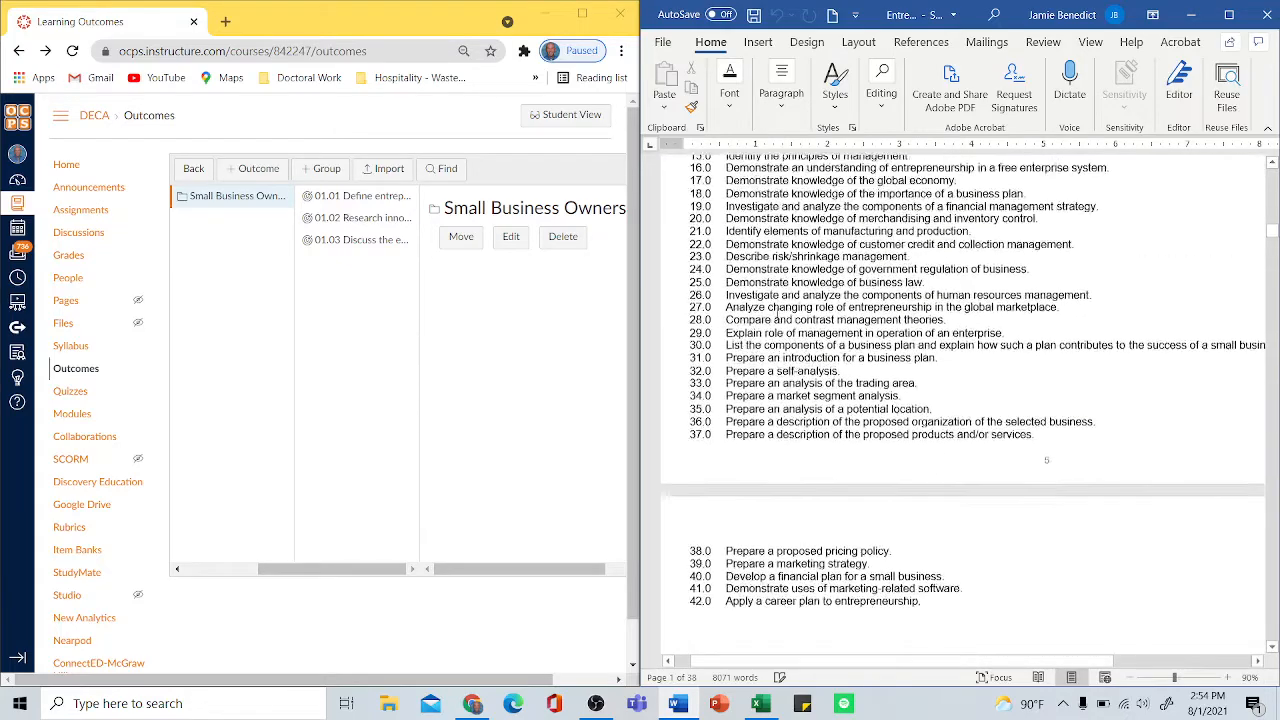
pyautogui.scroll(7, 775, 319)
pyautogui.scroll(-13, 780, 325)
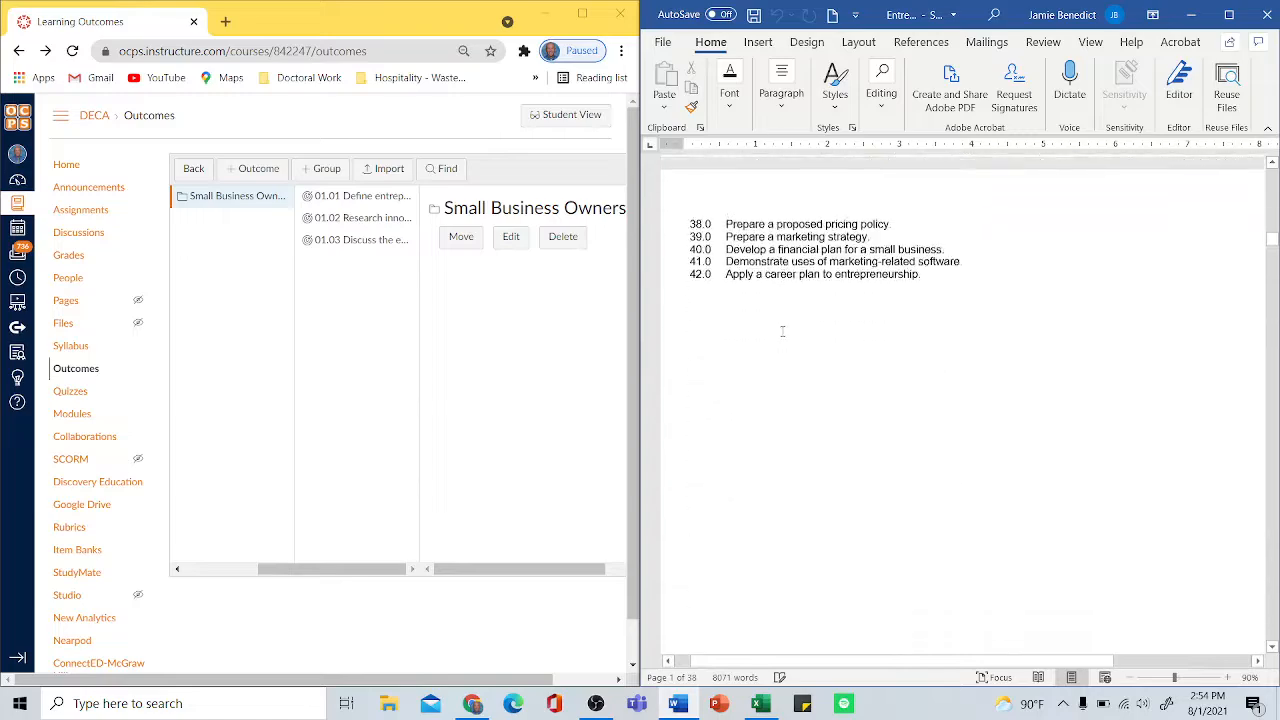
pyautogui.scroll(-10, 783, 331)
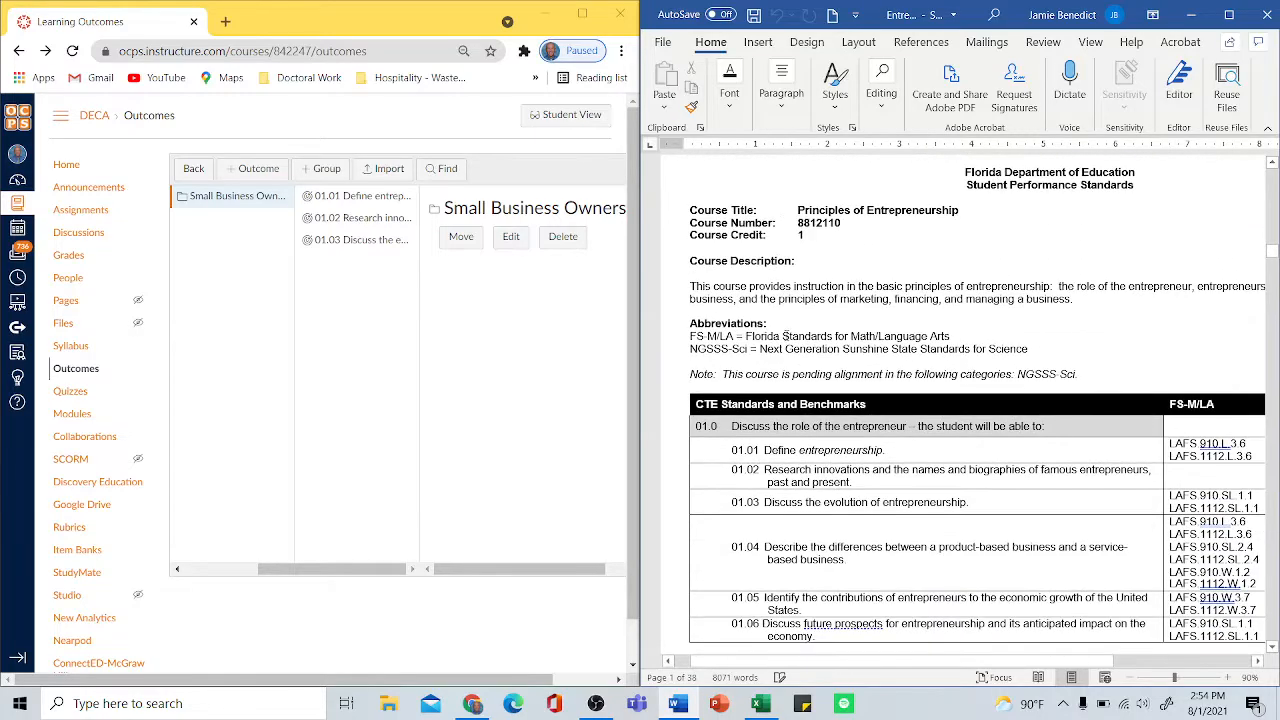
pyautogui.scroll(-4, 783, 336)
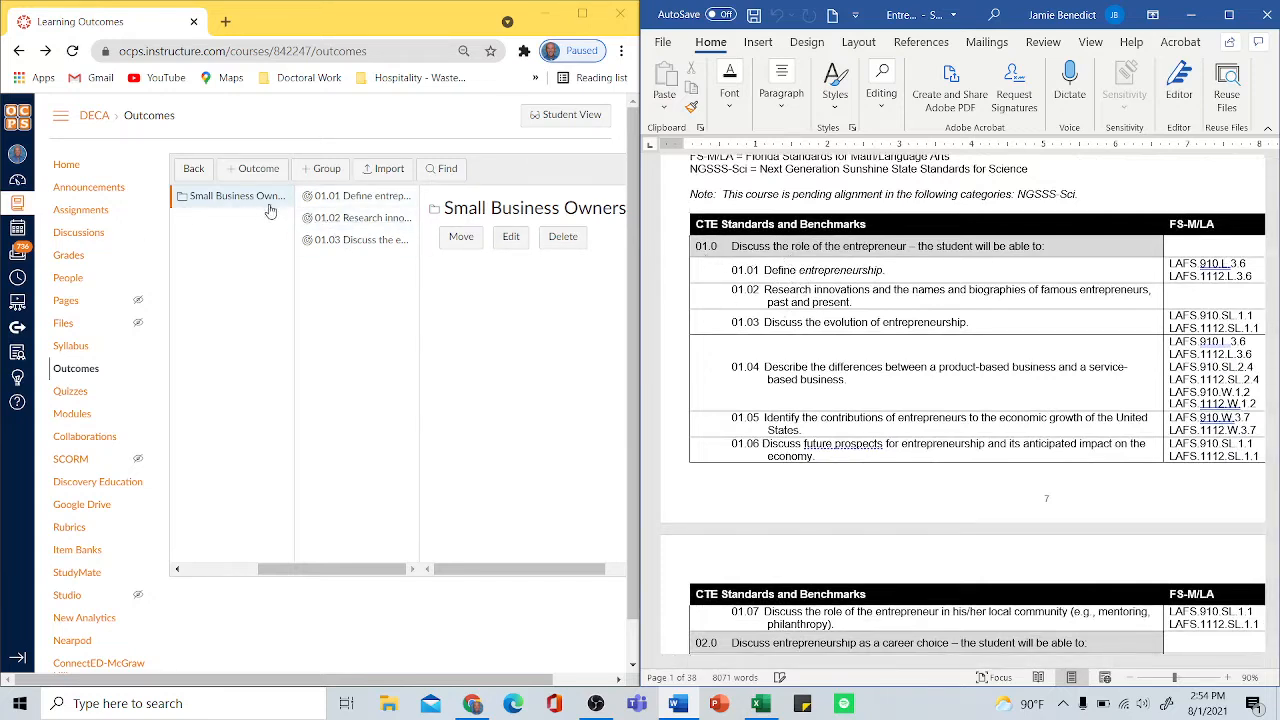
# - Start a new outcome in Small Business Ownership, using the Word document's full 01.04 benchmark text as both its name and description
pyautogui.click(350, 290)
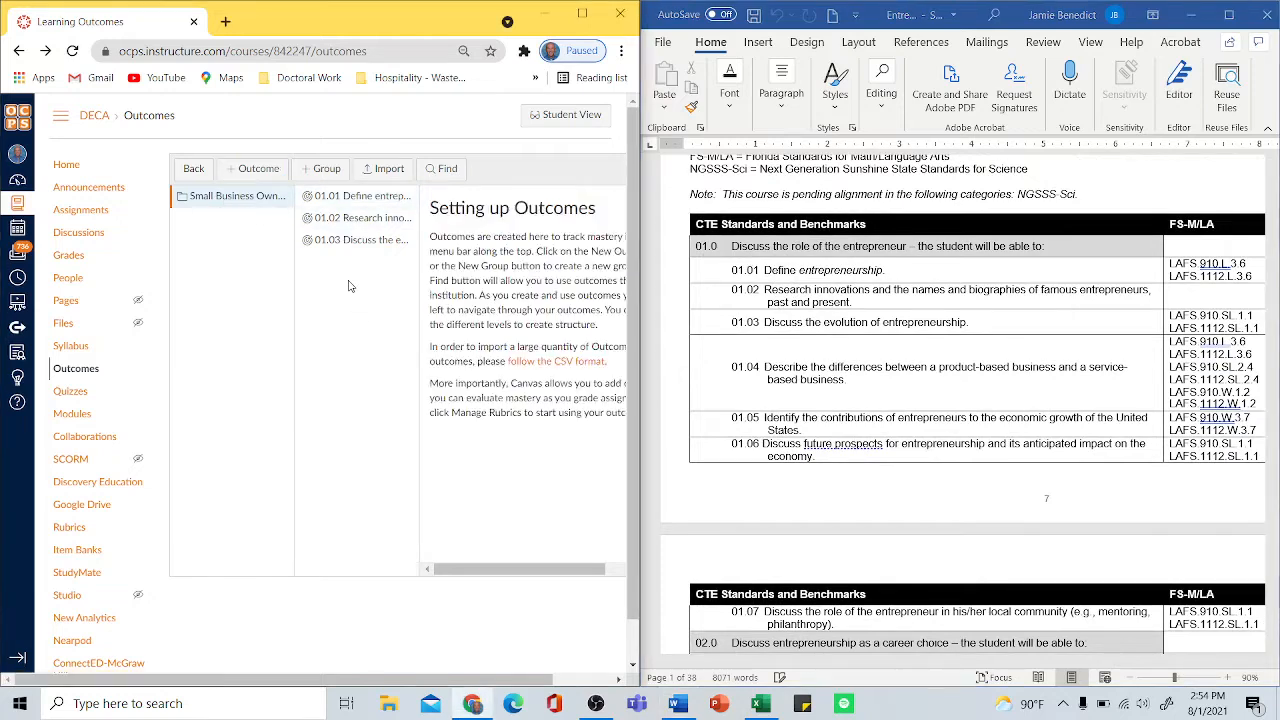
pyautogui.click(258, 172)
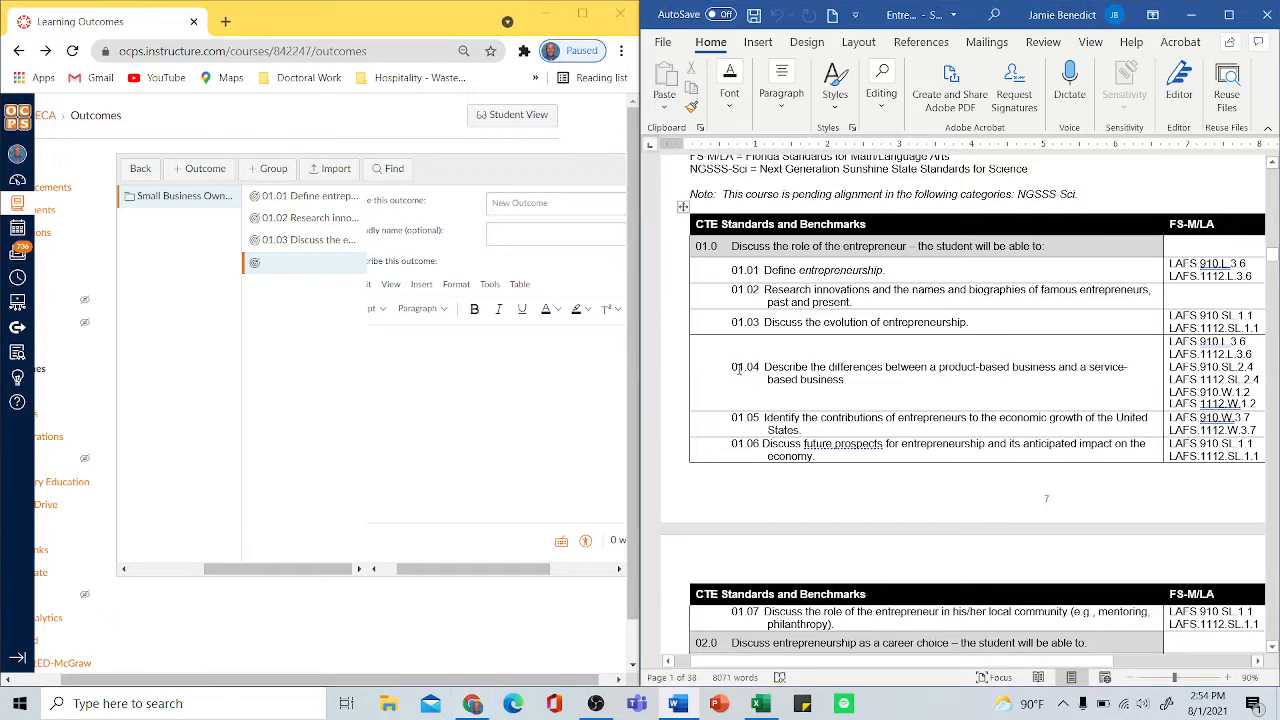
pyautogui.moveTo(731, 367); pyautogui.dragTo(855, 381)
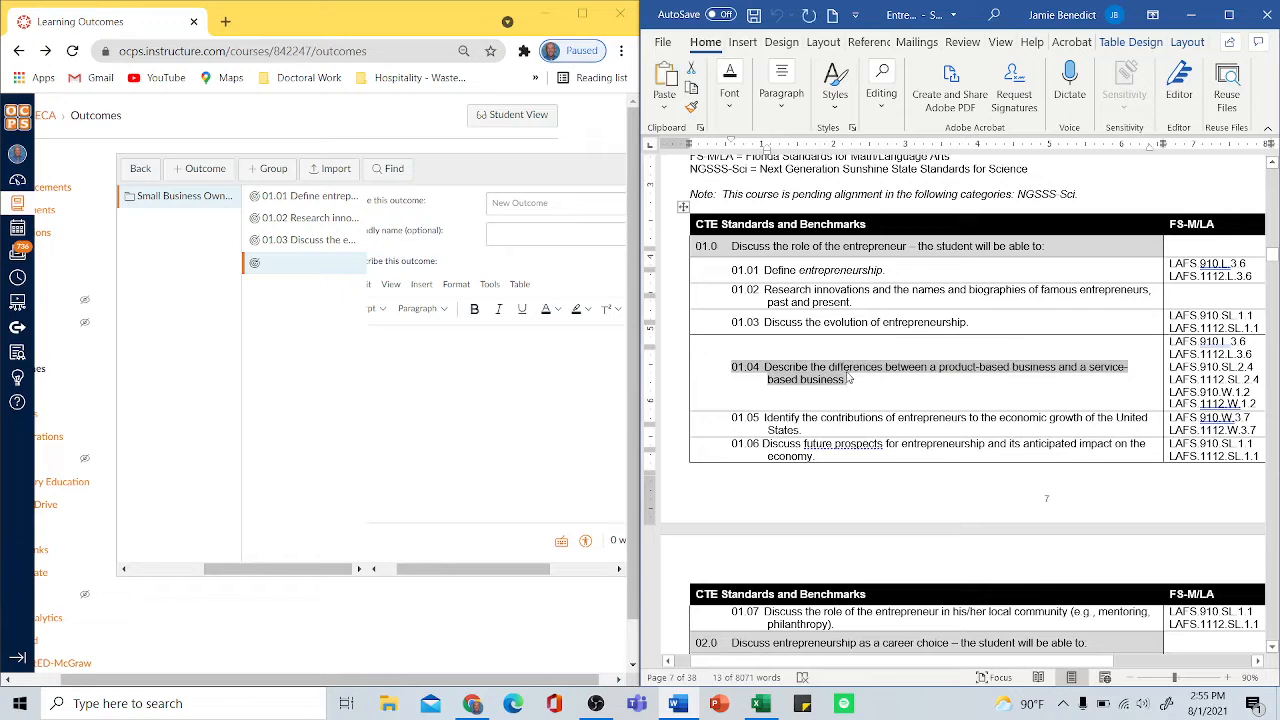
pyautogui.click(531, 199)
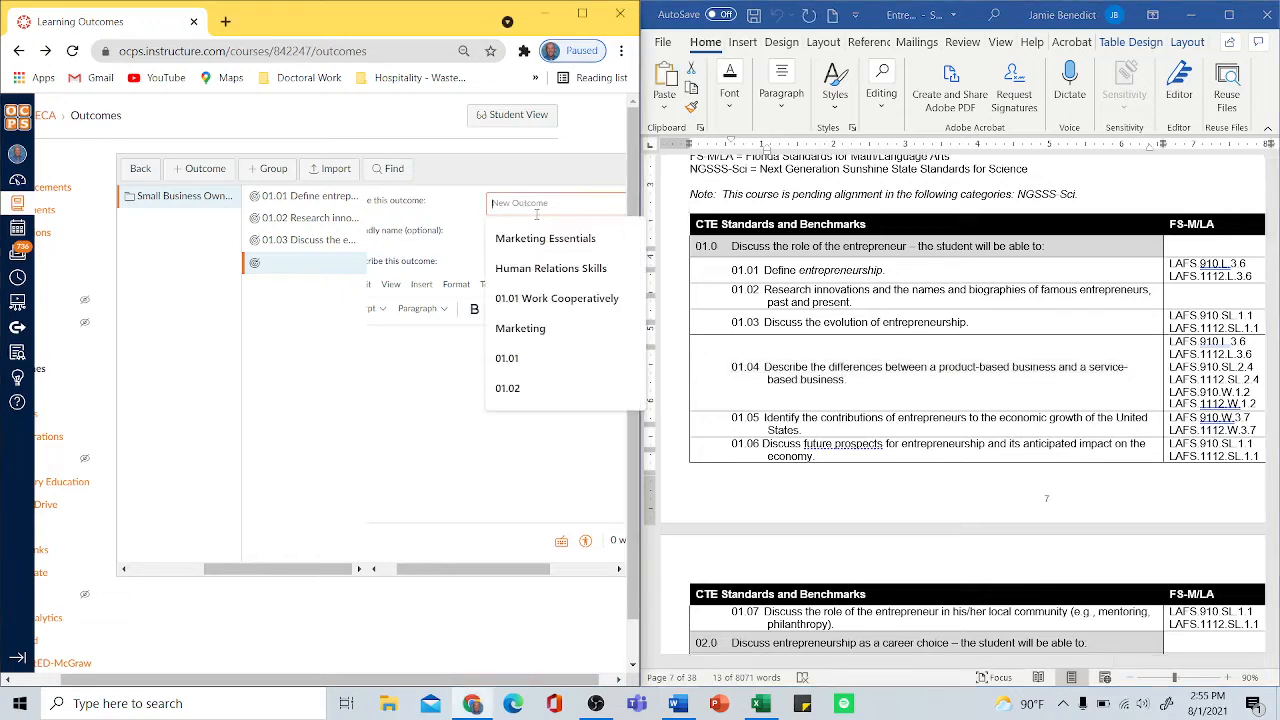
pyautogui.hotkey('ctrl', 'v')
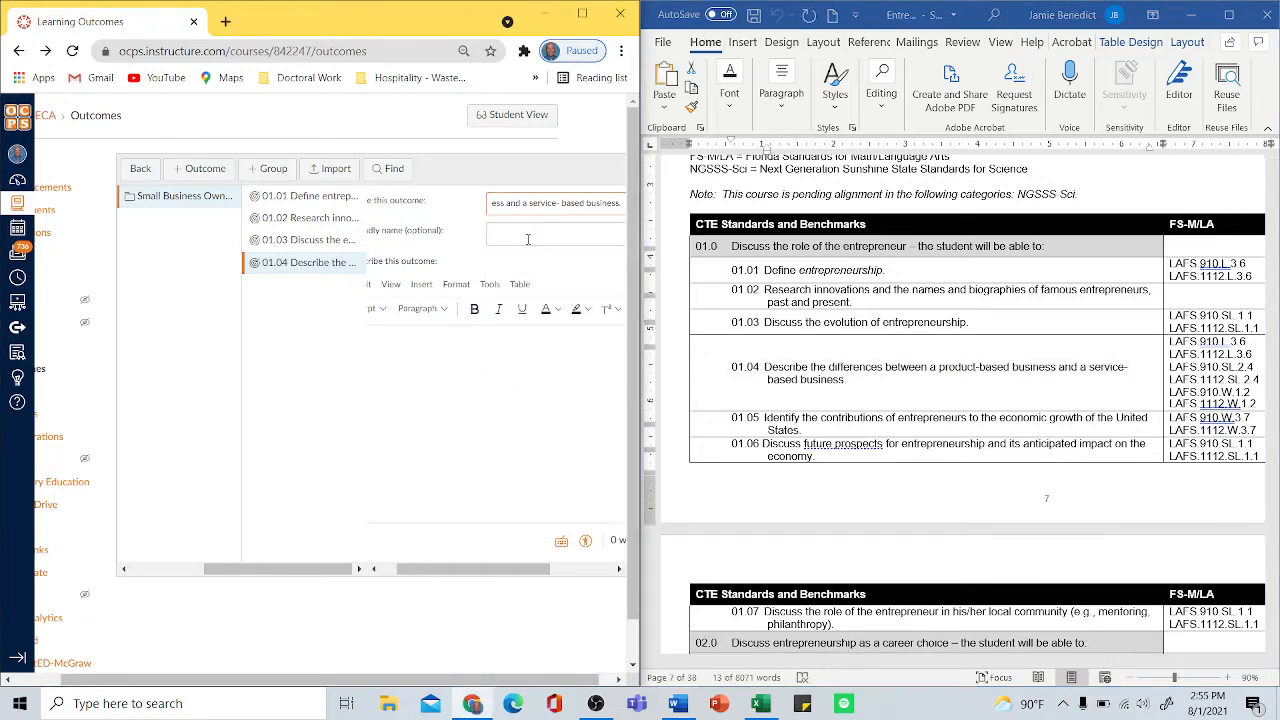
pyautogui.click(527, 235)
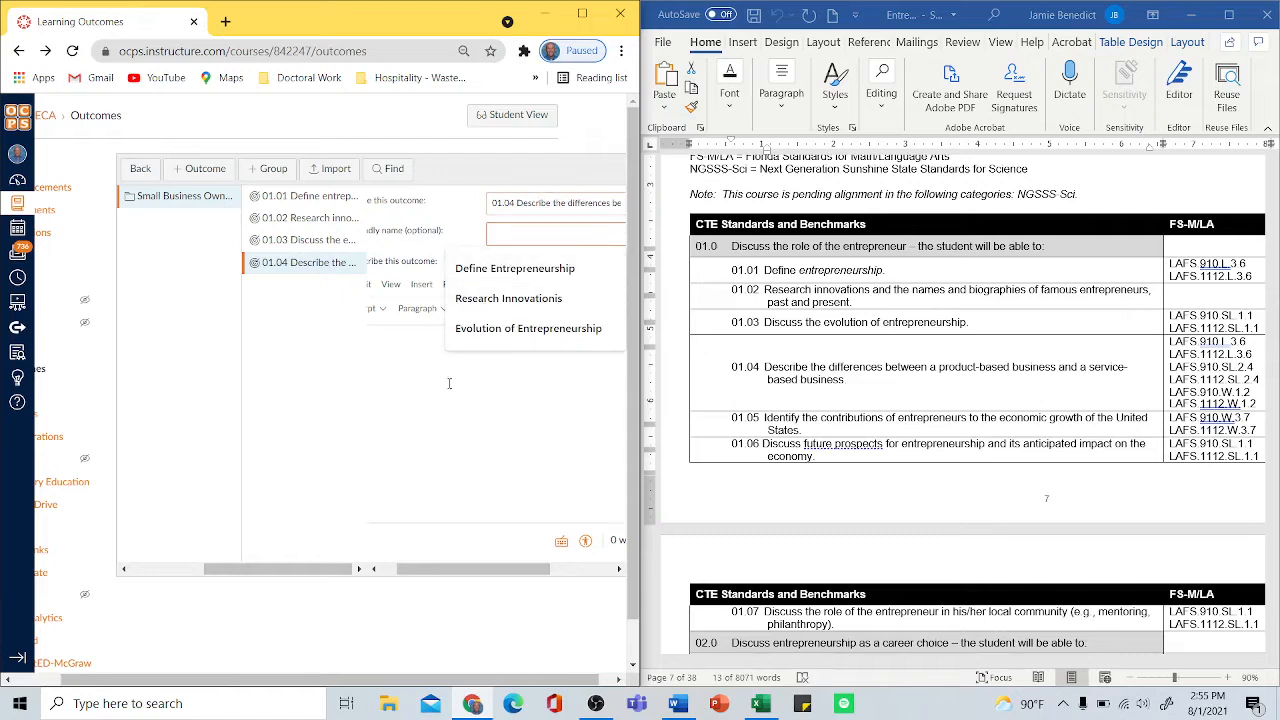
pyautogui.click(401, 344)
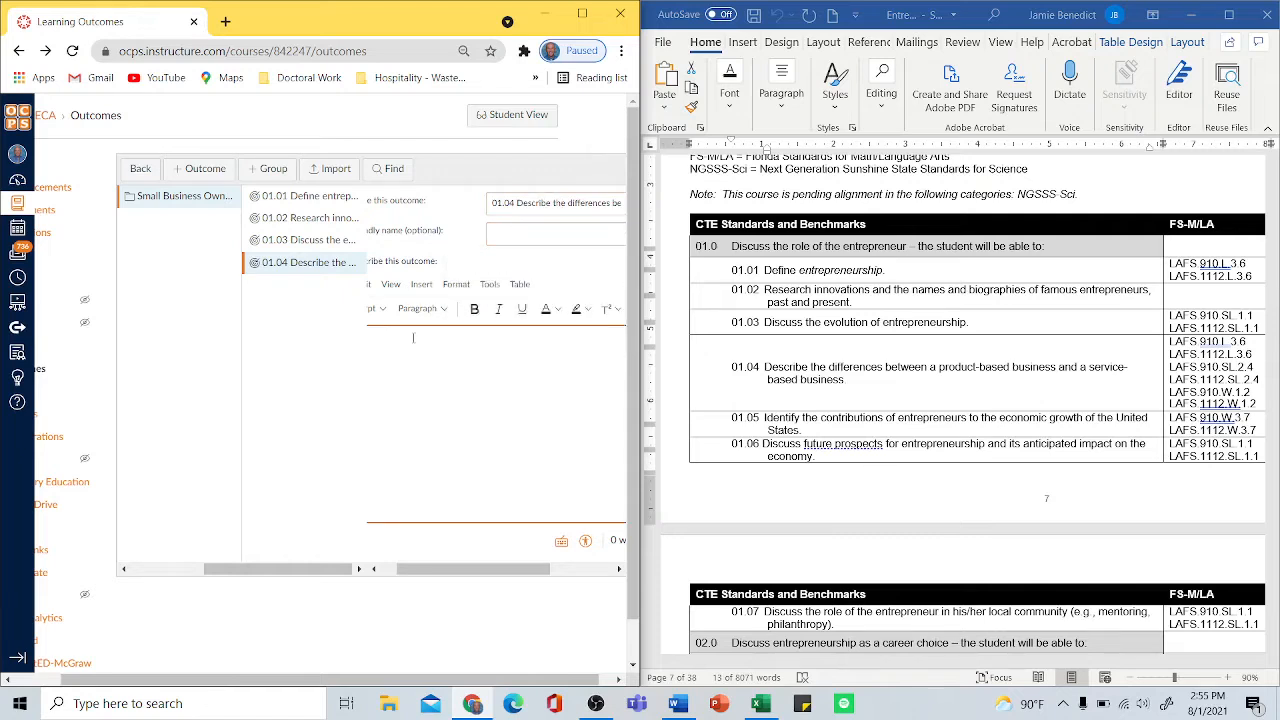
pyautogui.write('01.04 Describe the differences between a product-based business and a service- based business.')
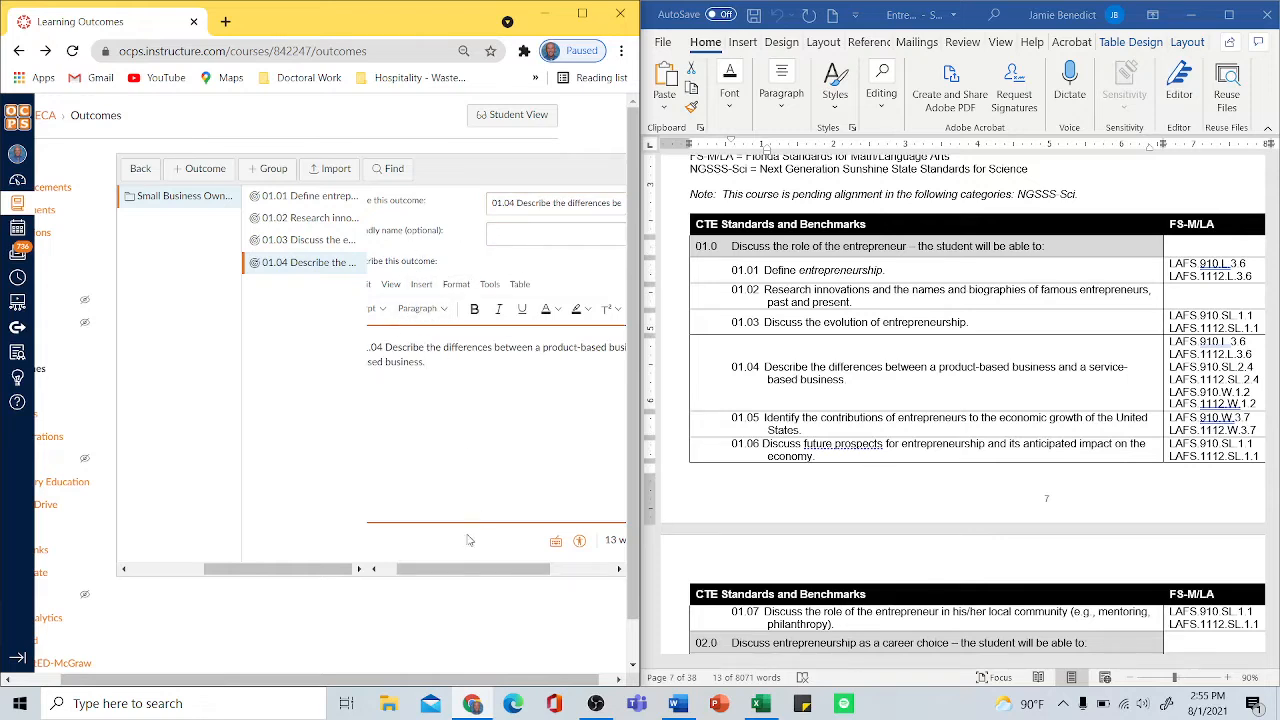
# - Maximize the browser window and review the new outcome's criterion ratings and mastery setting
pyautogui.moveTo(455, 568); pyautogui.dragTo(407, 565)
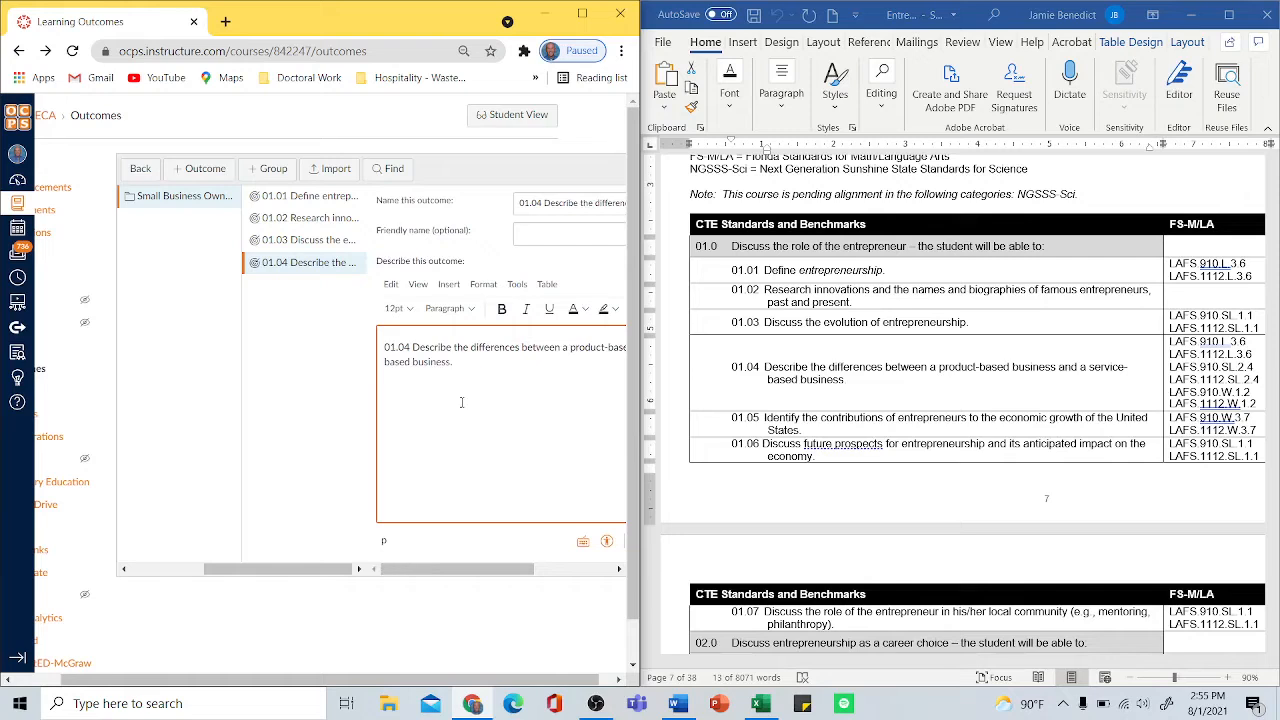
pyautogui.moveTo(486, 573); pyautogui.dragTo(574, 569)
pyautogui.scroll(-1, 556, 462)
pyautogui.scroll(-3, 556, 462)
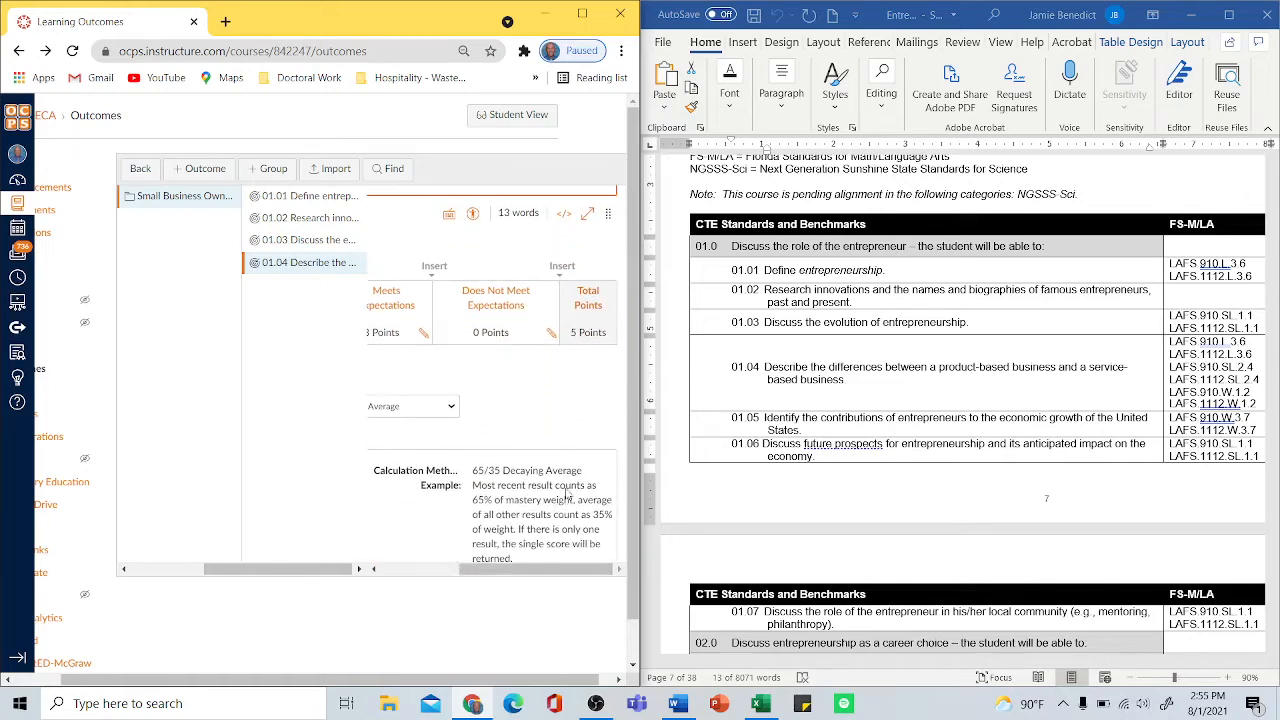
pyautogui.moveTo(540, 572); pyautogui.dragTo(512, 572)
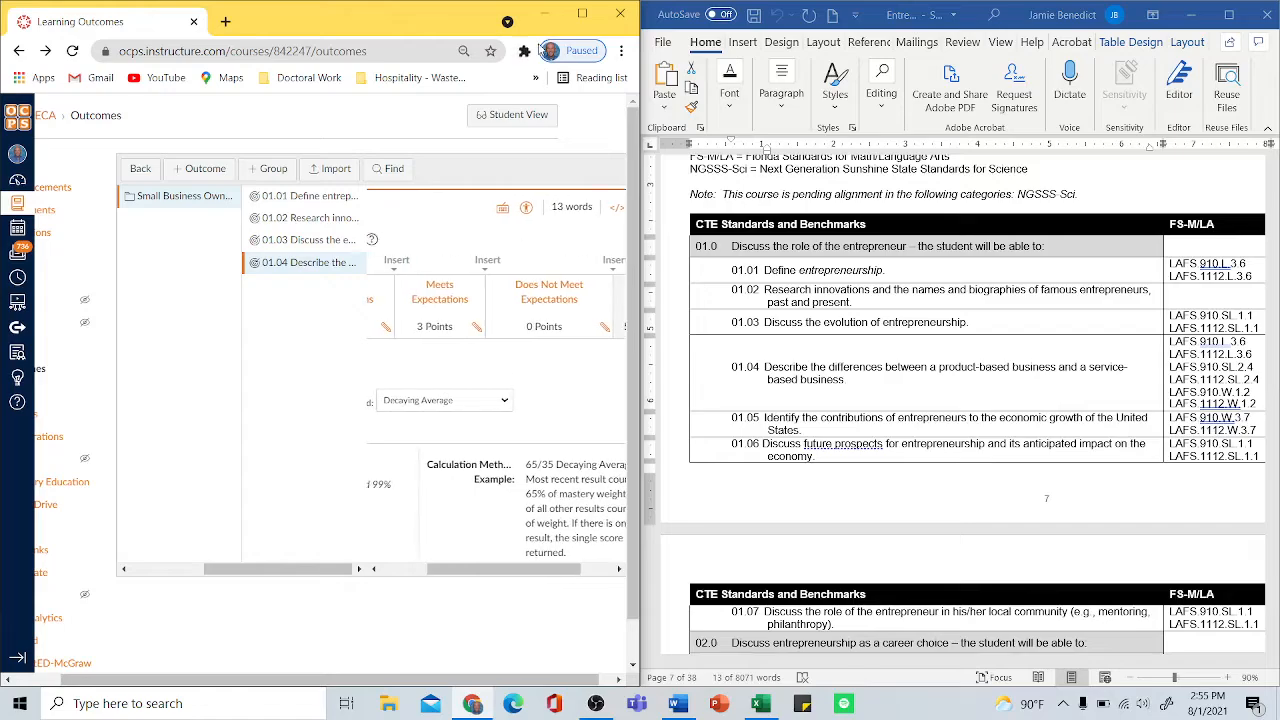
pyautogui.click(584, 18)
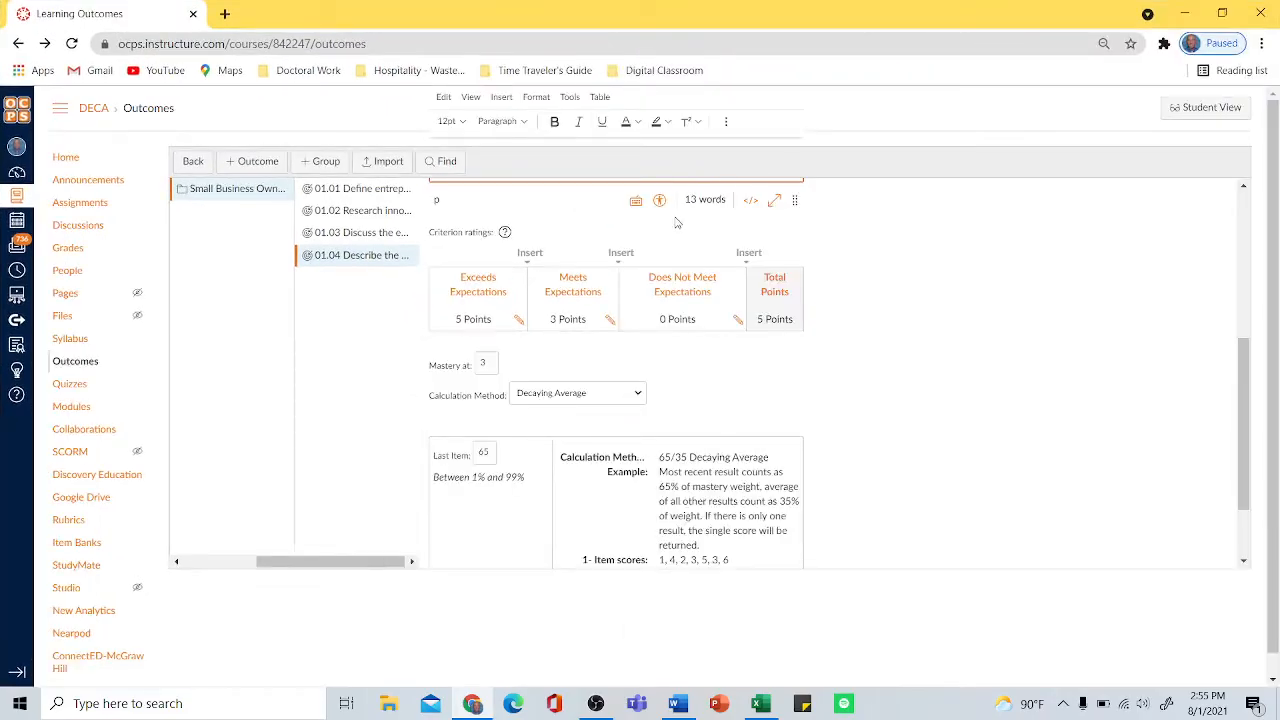
pyautogui.scroll(1, 590, 313)
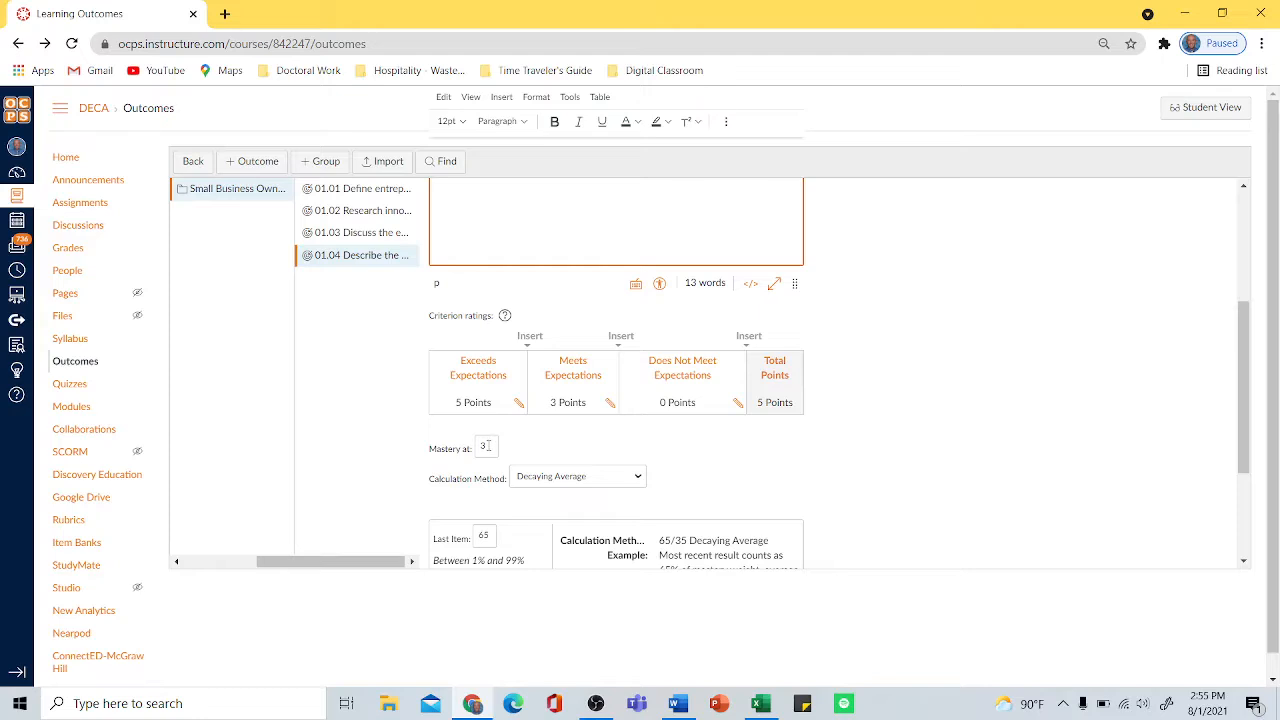
pyautogui.doubleClick(486, 446)
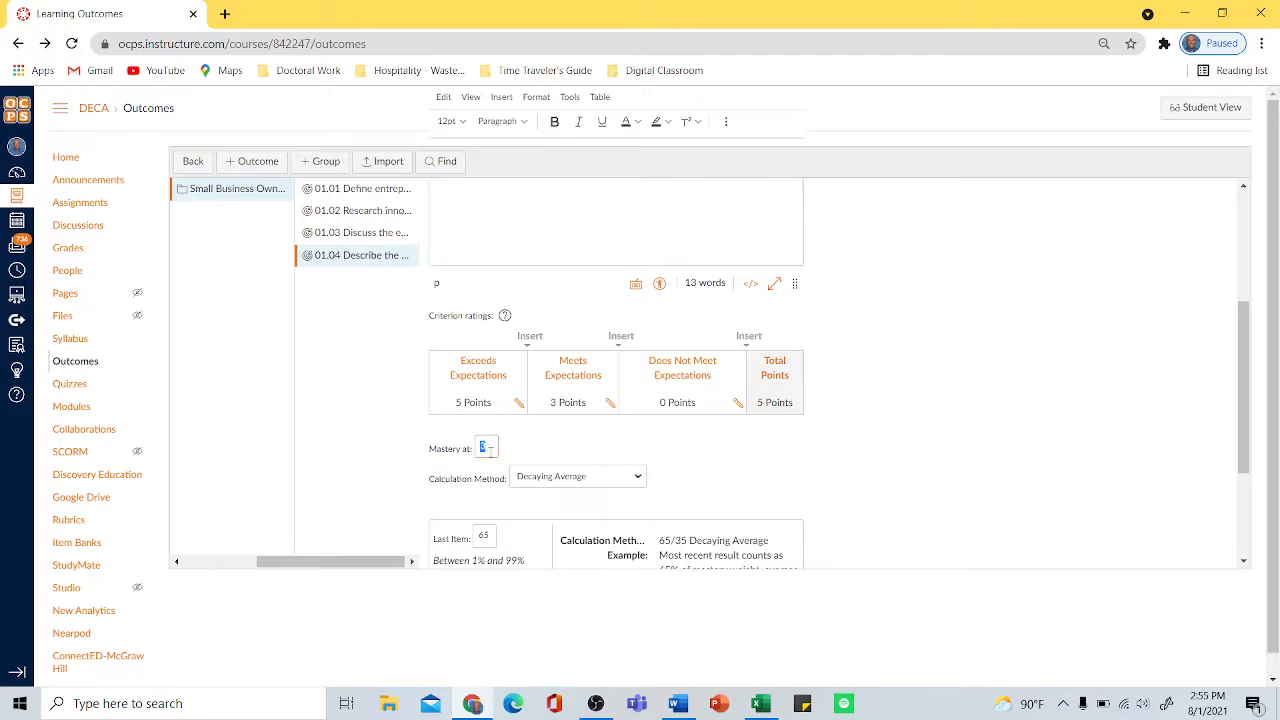
pyautogui.click(536, 442)
pyautogui.scroll(-2, 580, 420)
# - Look over the calculation methods for the outcome and set the decaying average's last item weight to 85
pyautogui.click(558, 312)
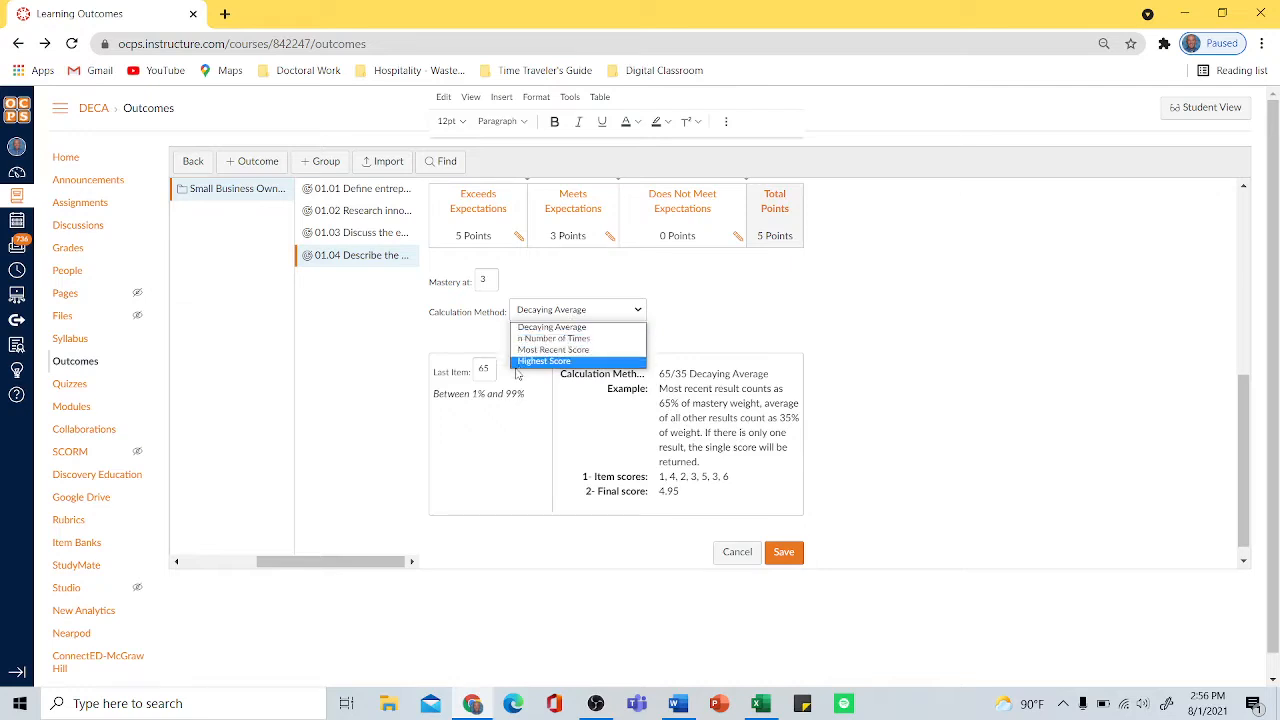
pyautogui.click(486, 370)
pyautogui.moveTo(489, 370); pyautogui.dragTo(471, 362)
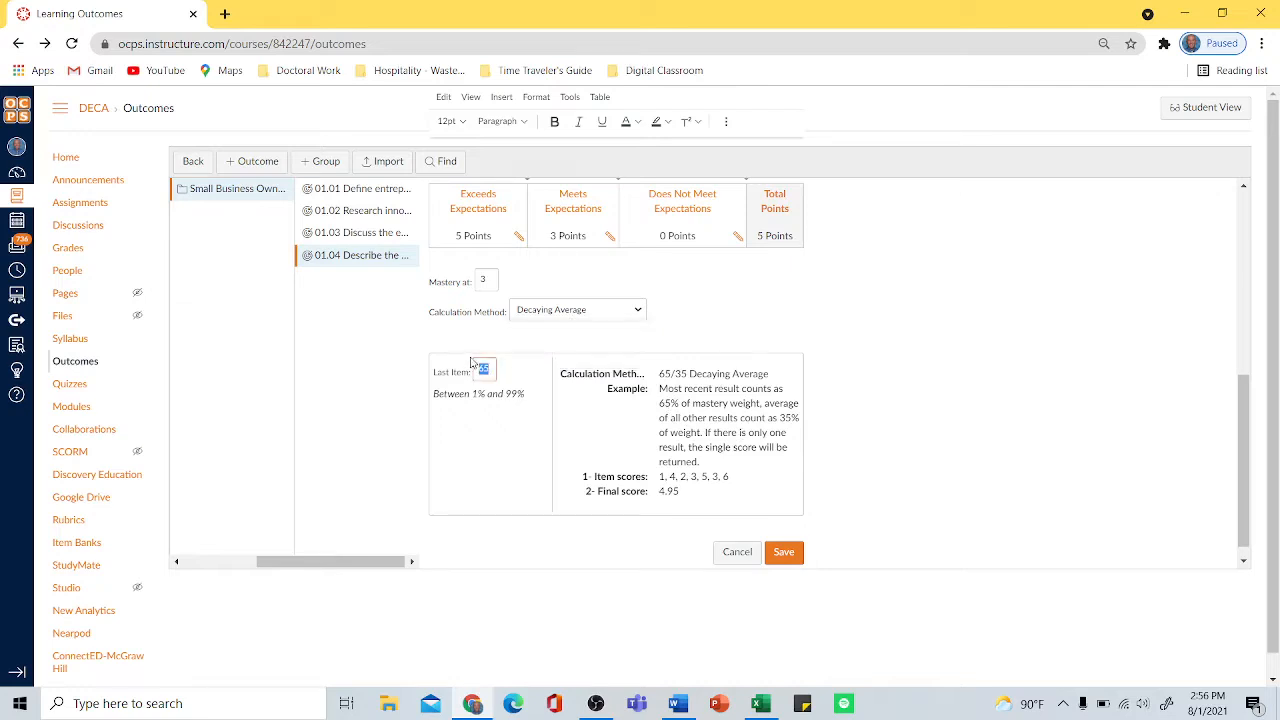
pyautogui.write('8')
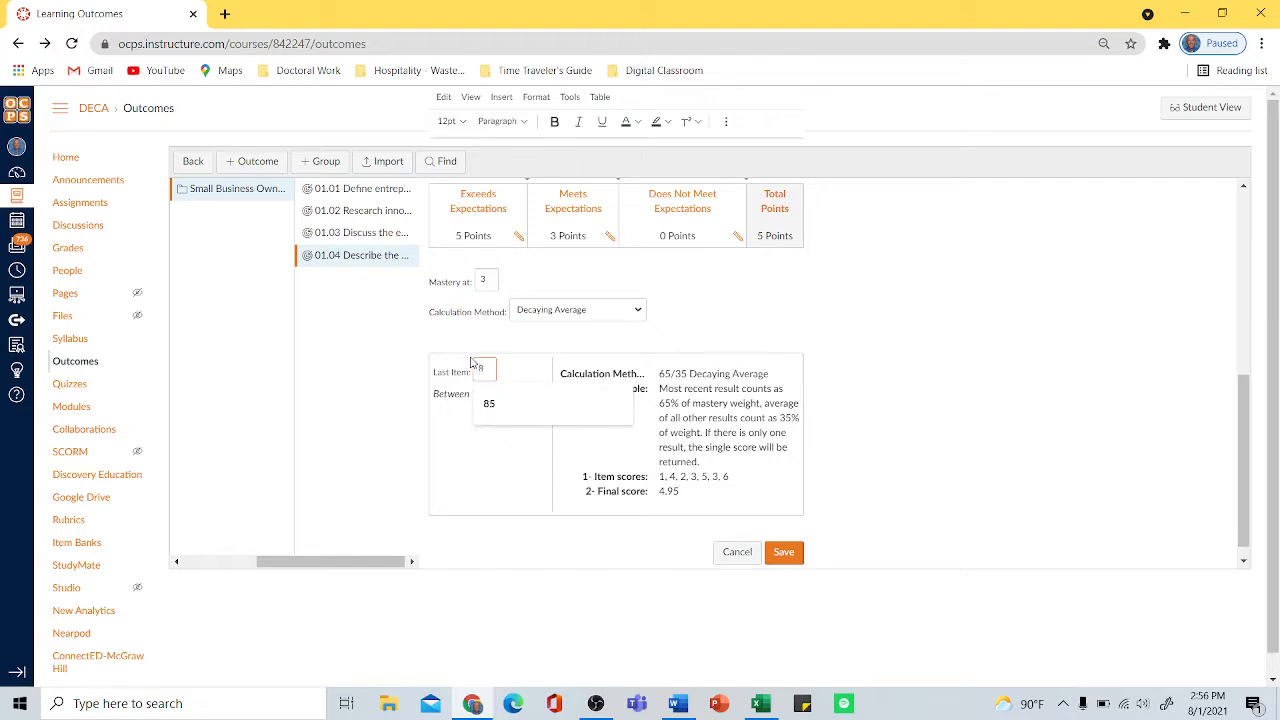
pyautogui.write('5')
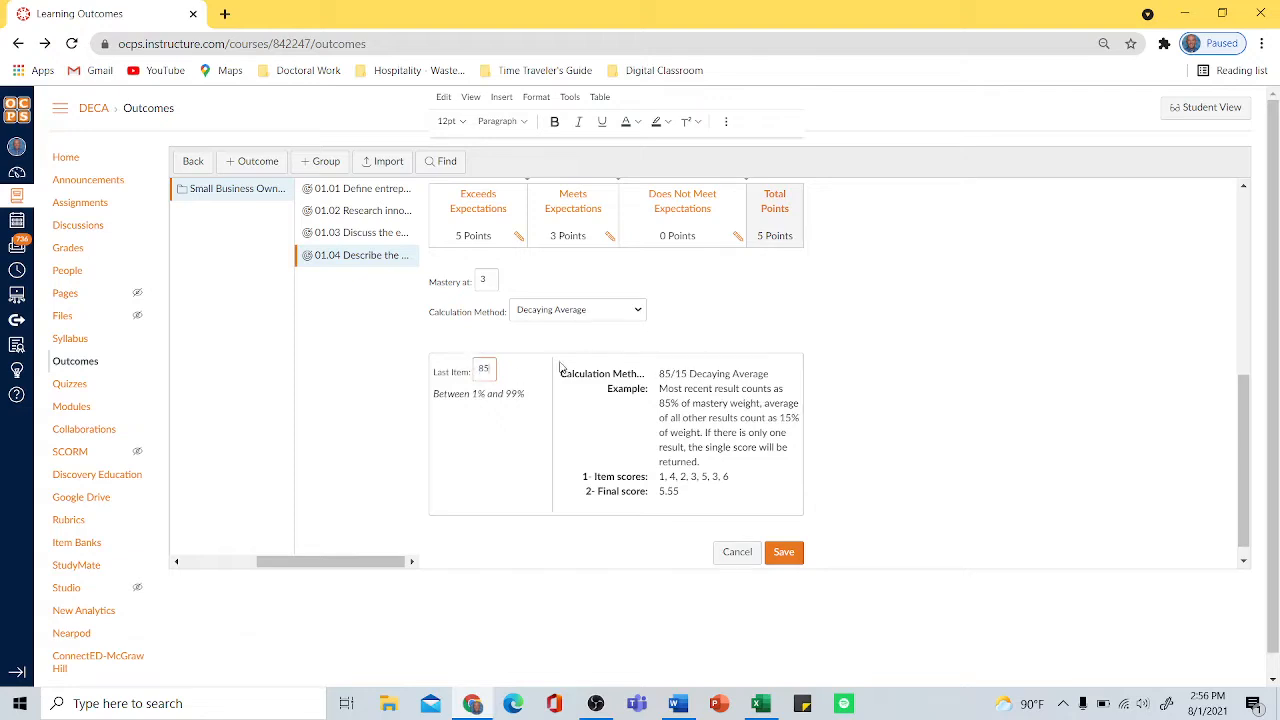
# - Change the outcome's calculation method to n Number of Times
pyautogui.doubleClick(484, 368)
pyautogui.click(562, 317)
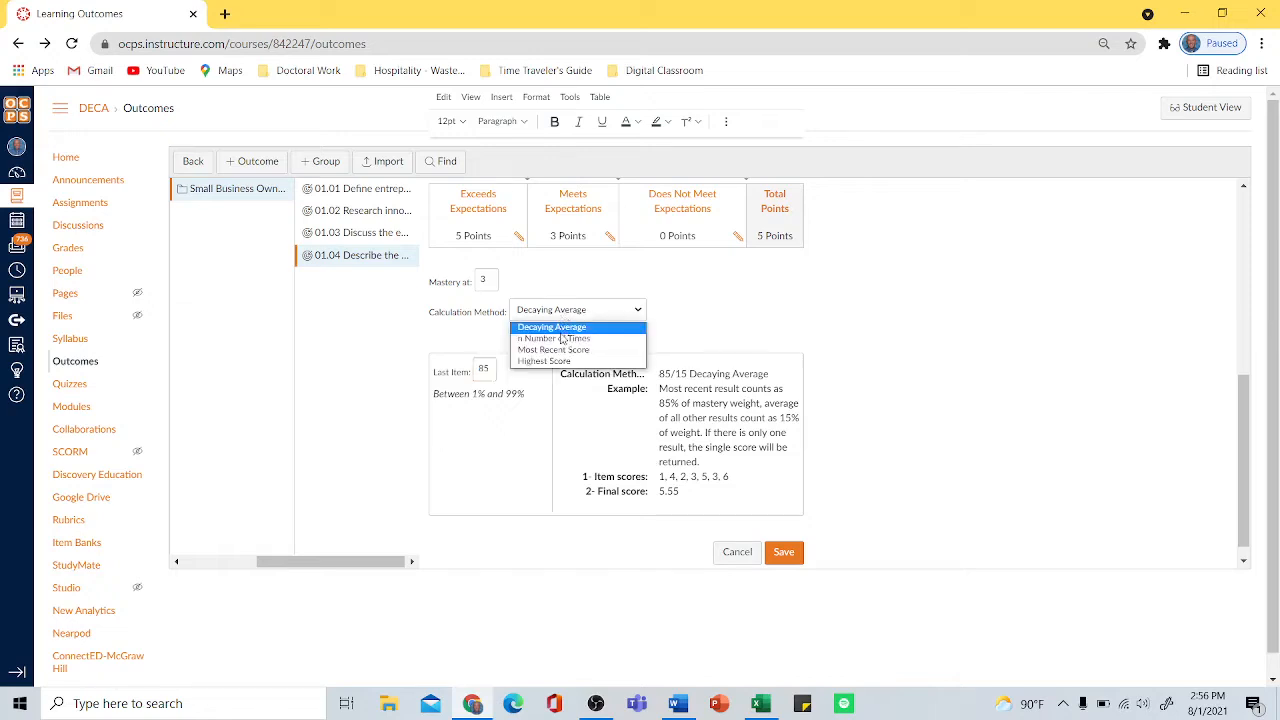
pyautogui.click(559, 344)
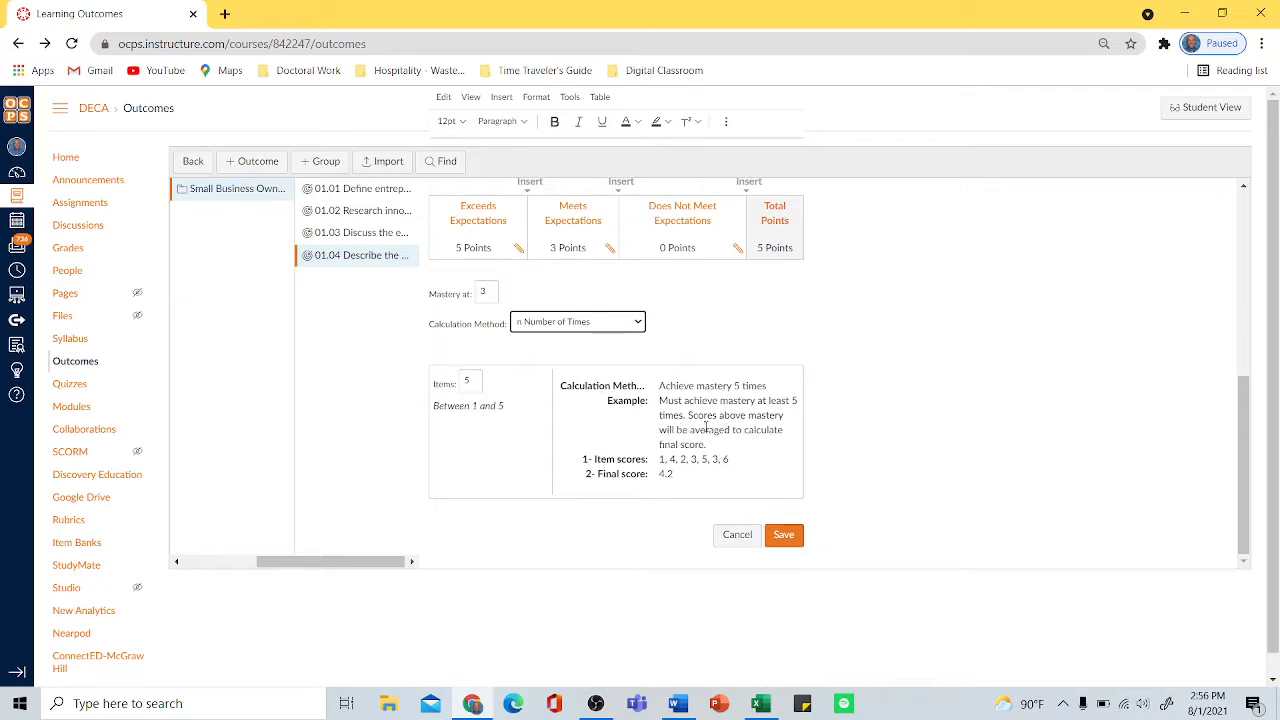
# - Look over the Most Recent Score method, set the 01.04 outcome's calculation method to Highest Score, and save the outcome
pyautogui.click(581, 326)
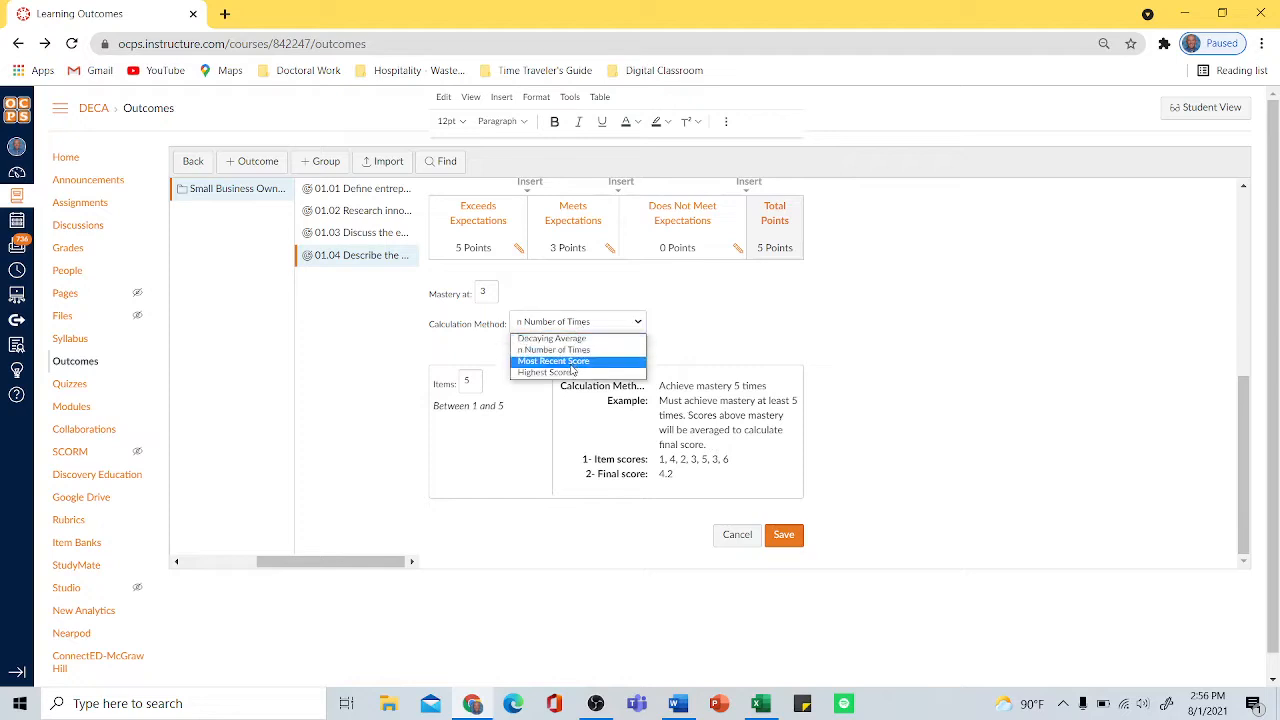
pyautogui.click(573, 361)
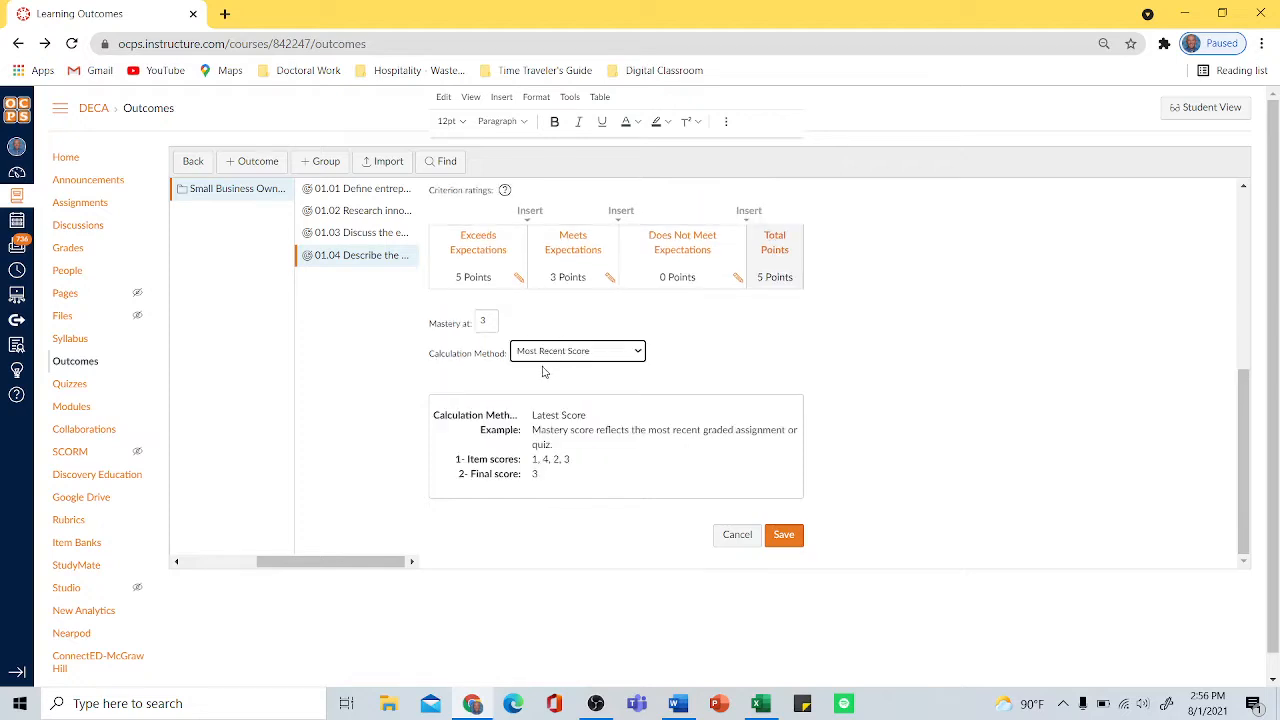
pyautogui.click(558, 354)
pyautogui.click(551, 402)
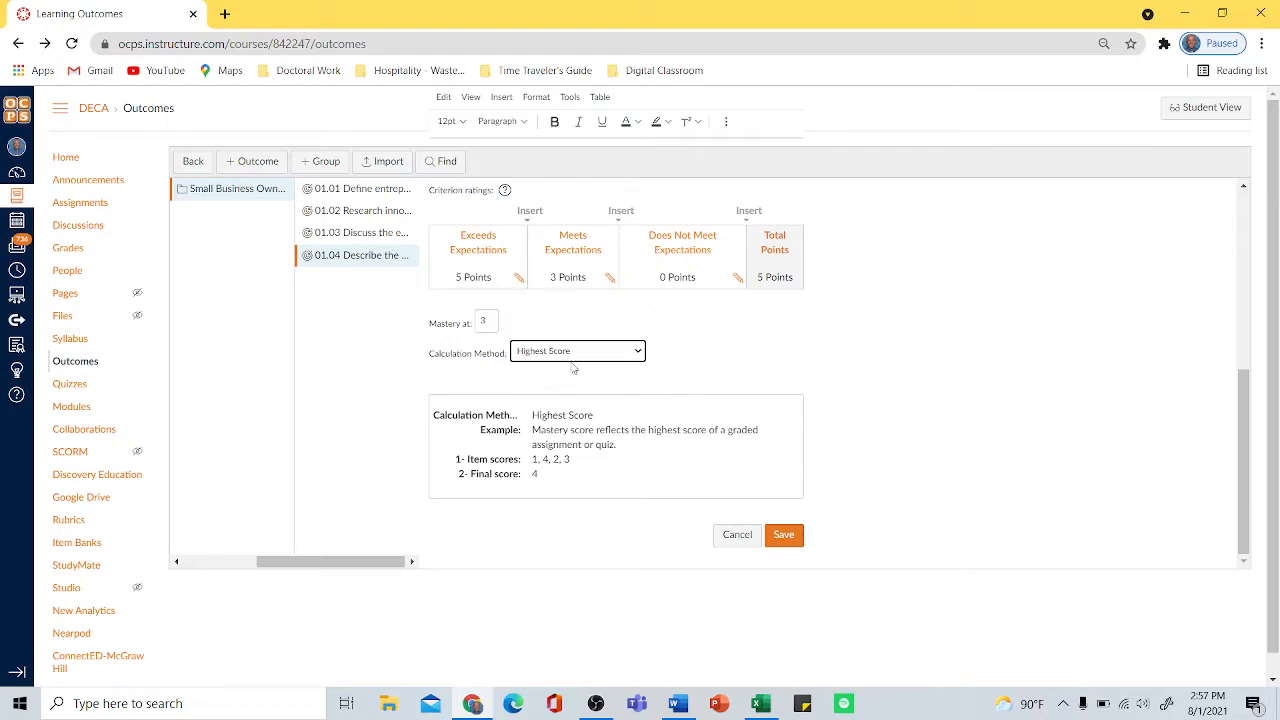
pyautogui.click(784, 536)
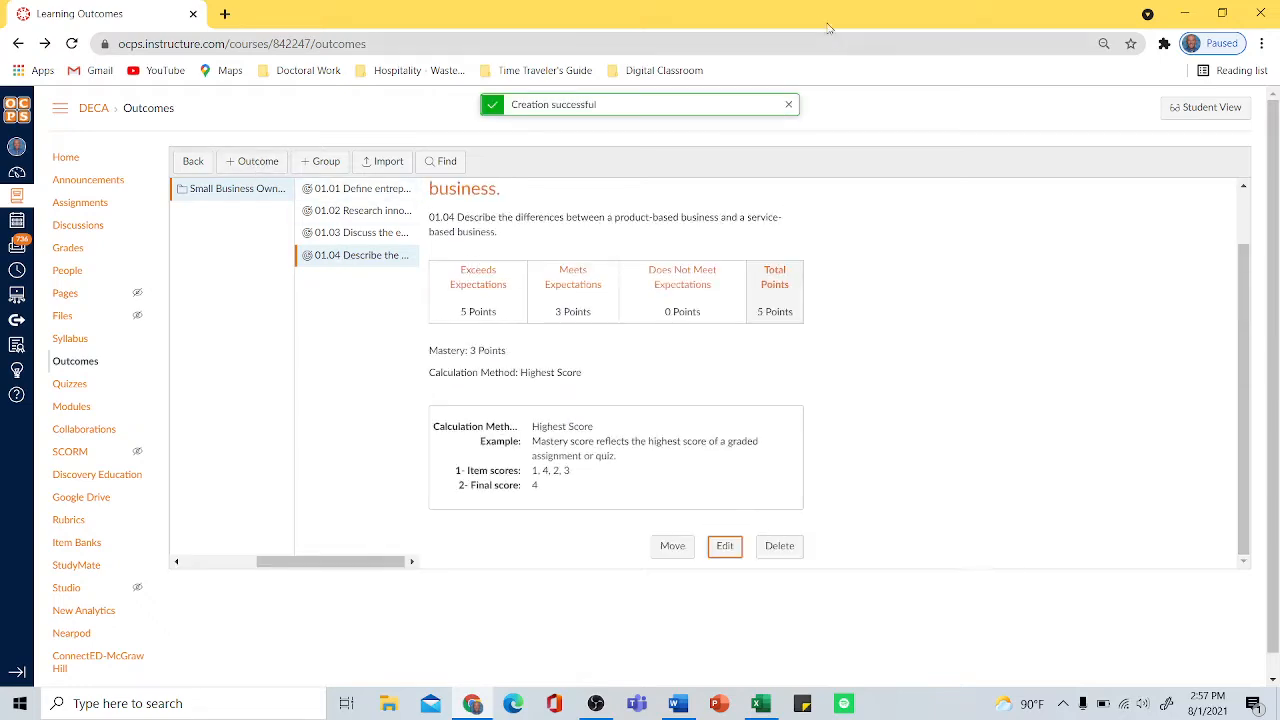
# - Place the browser side by side with the Word document and bring the Small Business Ownership outcome list into view
pyautogui.moveTo(826, 19); pyautogui.dragTo(0, 172)
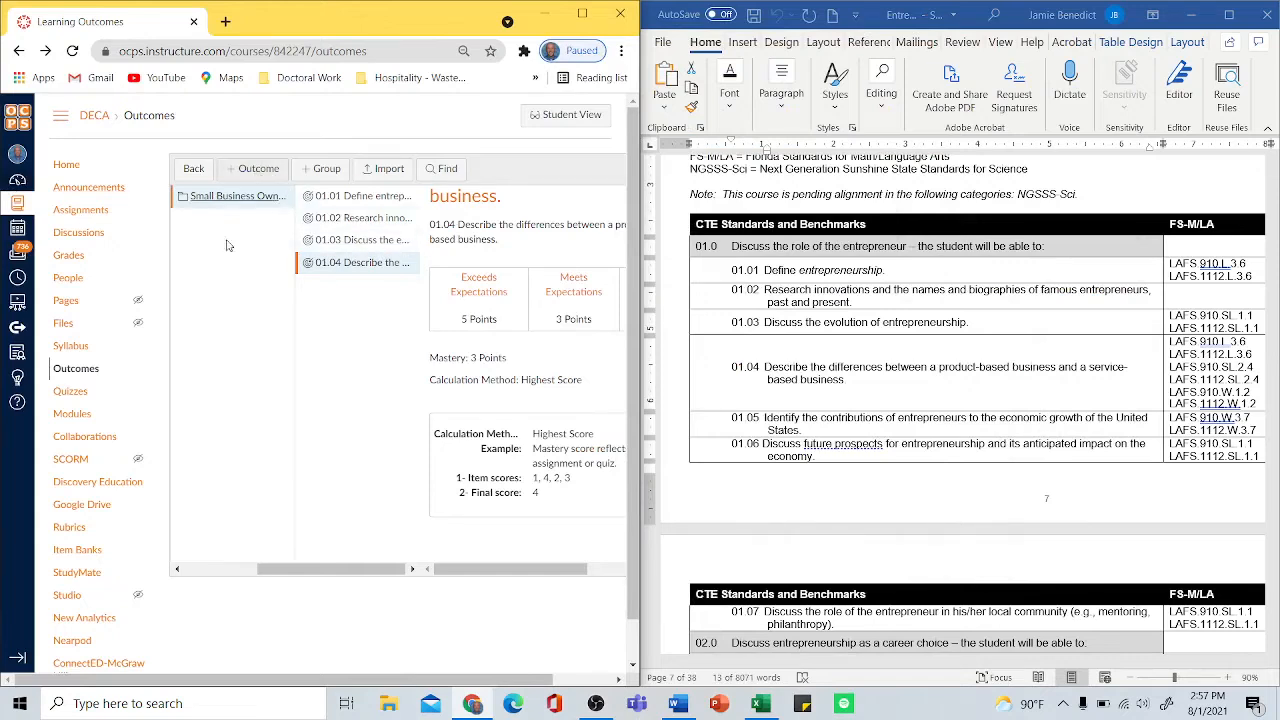
pyautogui.moveTo(379, 566); pyautogui.dragTo(234, 560)
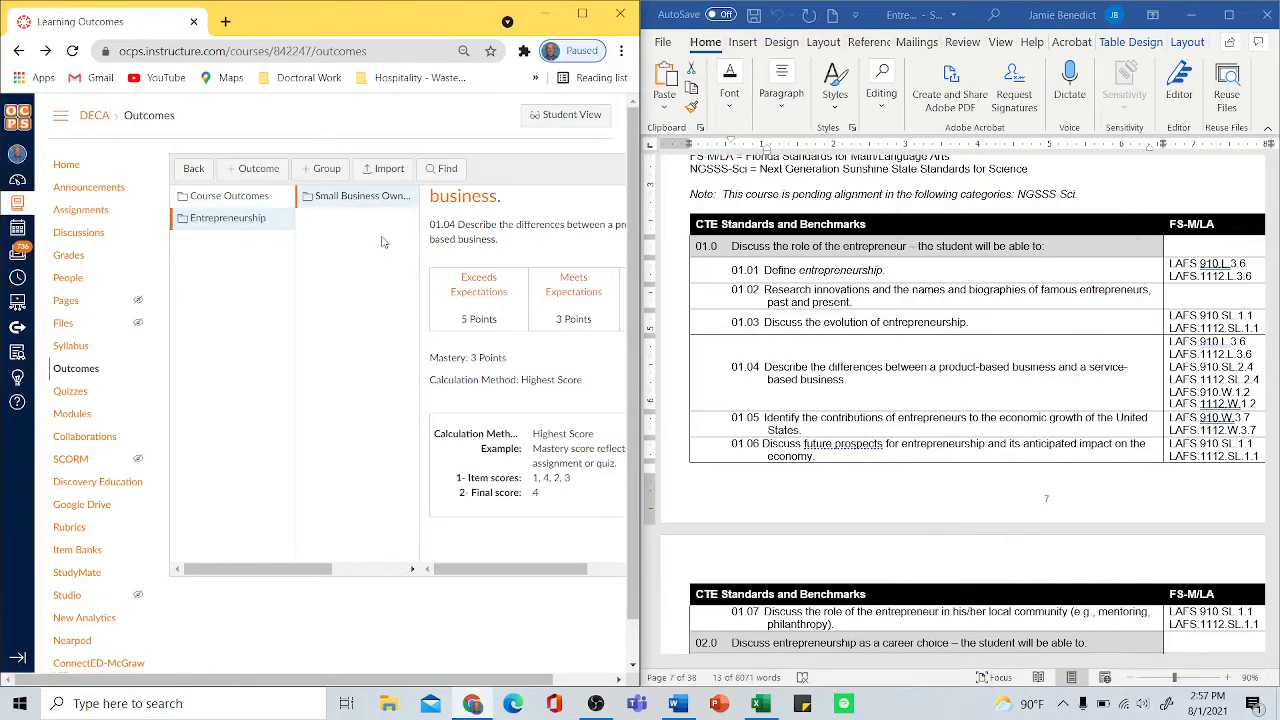
pyautogui.click(412, 568)
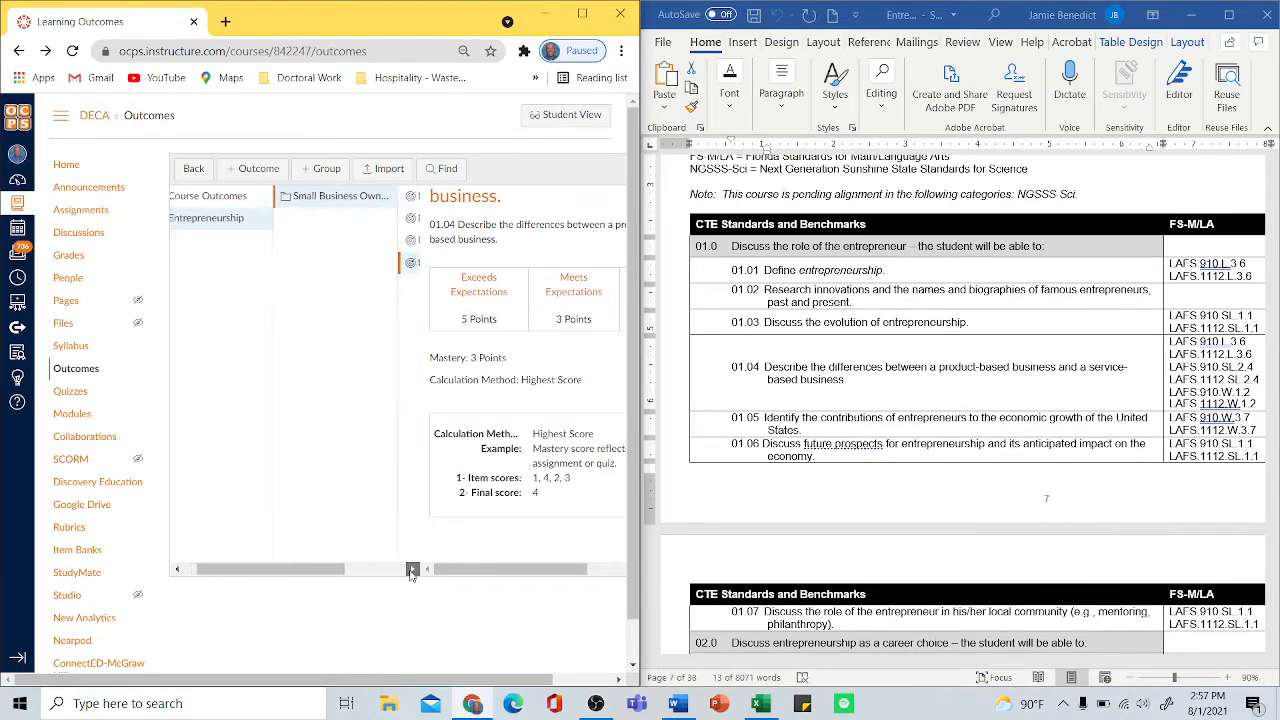
pyautogui.click(412, 568)
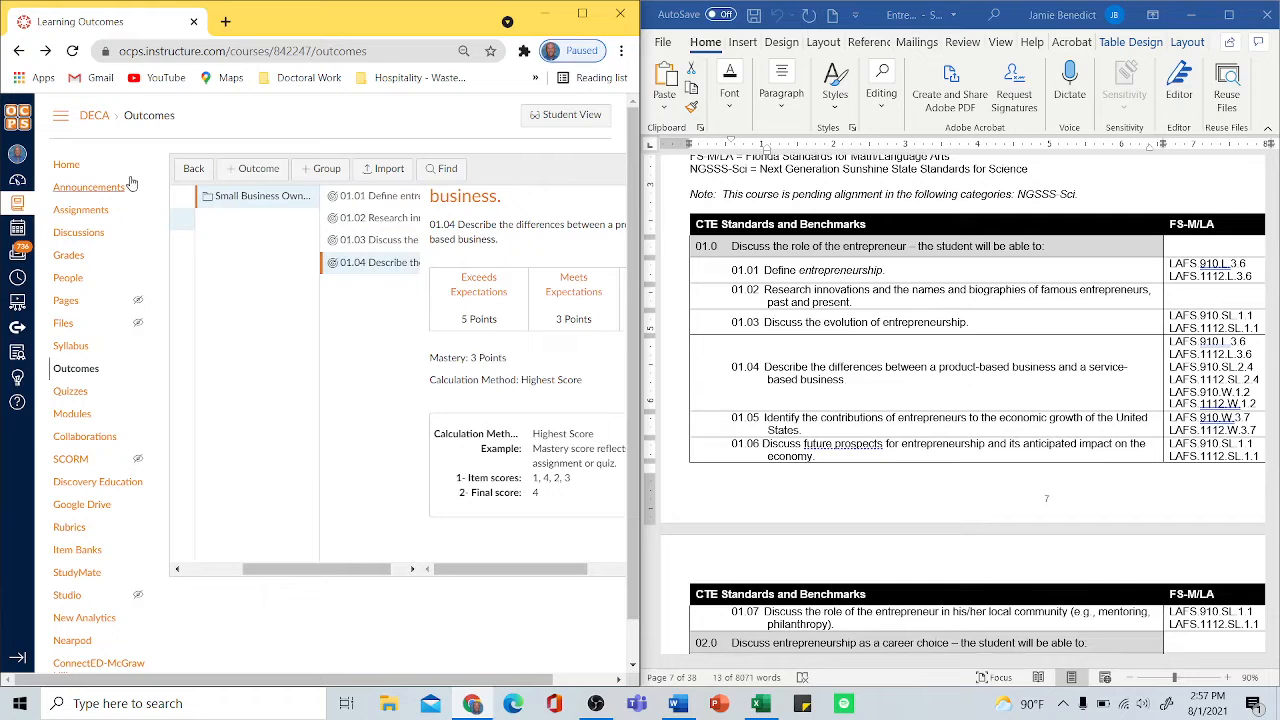
# - Start a new outcome in Small Business Ownership, using the Word document's full 01.05 benchmark text as both its name and description
pyautogui.click(253, 175)
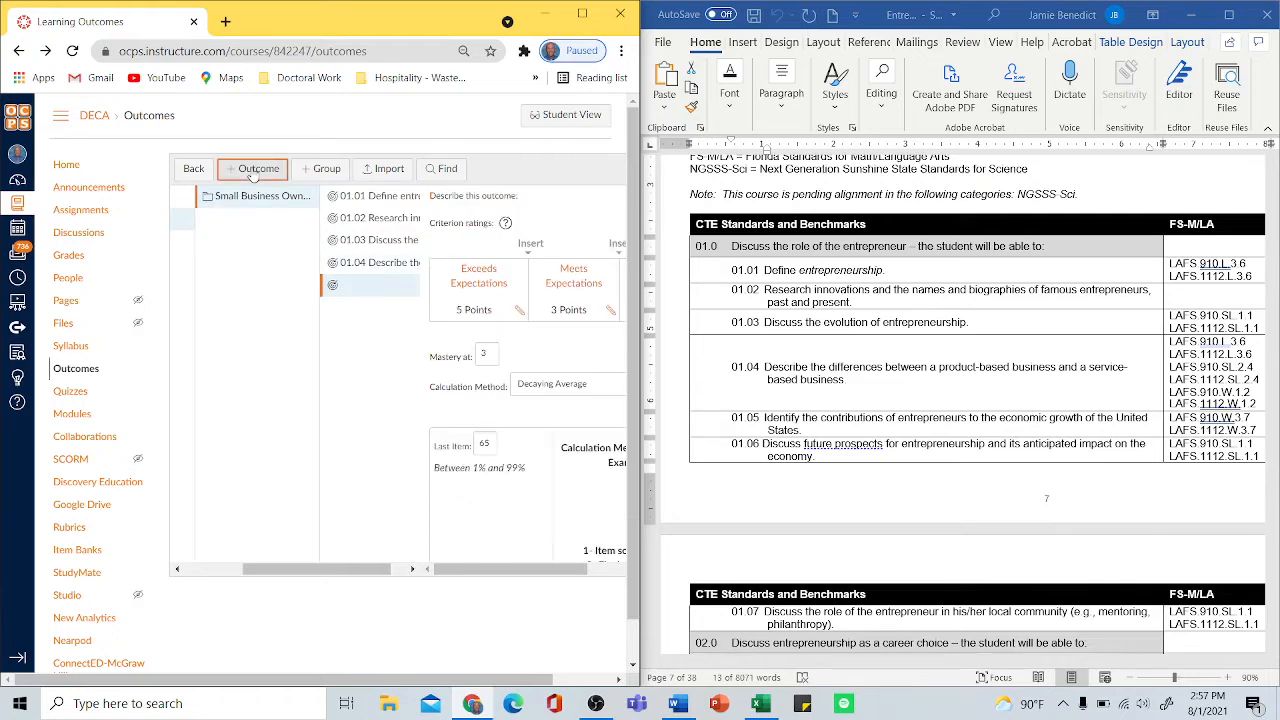
pyautogui.click(730, 408)
pyautogui.click(730, 418)
pyautogui.moveTo(778, 430)
pyautogui.mouseDown()
pyautogui.moveTo(806, 444)
pyautogui.moveTo(783, 426)
pyautogui.mouseUp()
pyautogui.hotkey('ctrl', 'c')
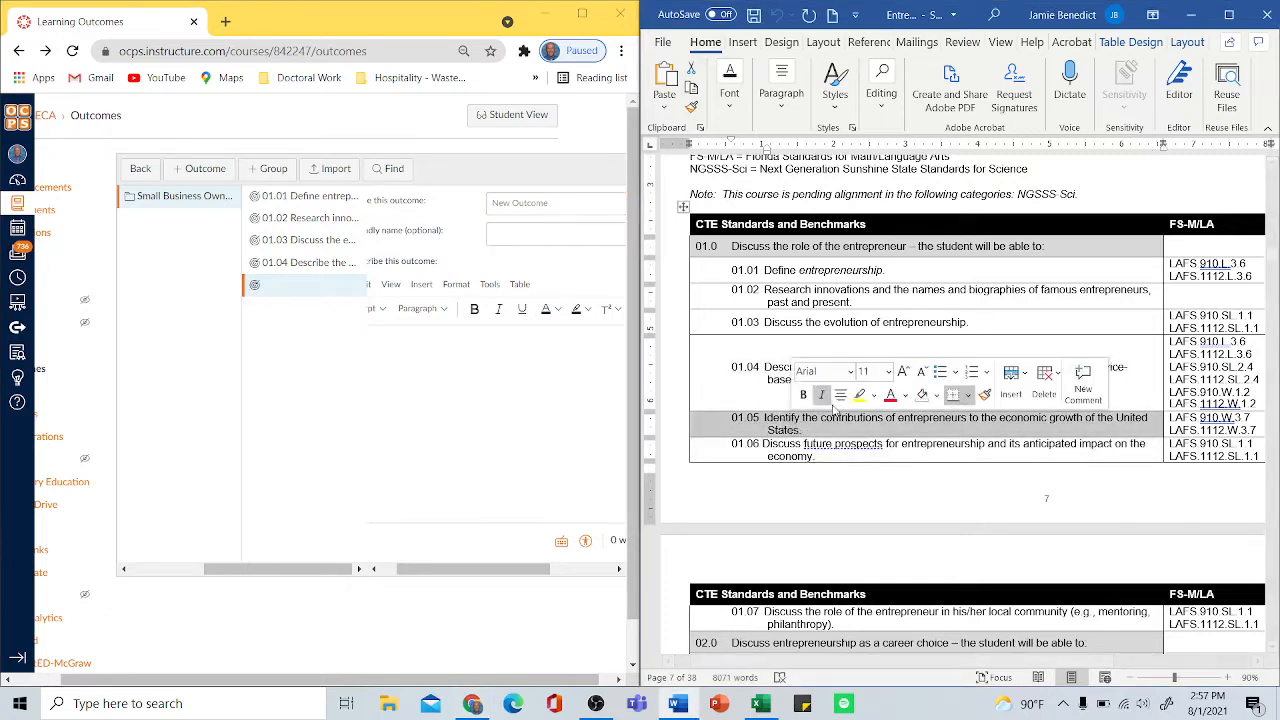
pyautogui.click(841, 379)
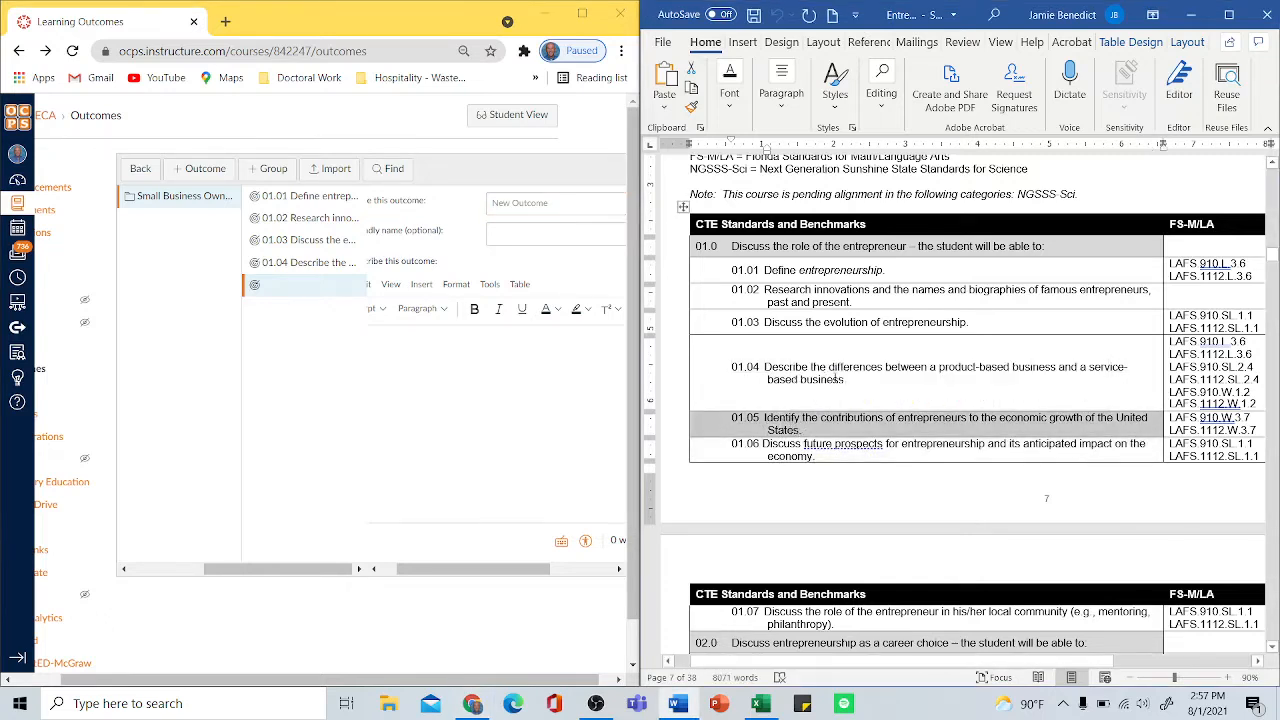
pyautogui.click(543, 202)
pyautogui.hotkey('ctrl', 'v')
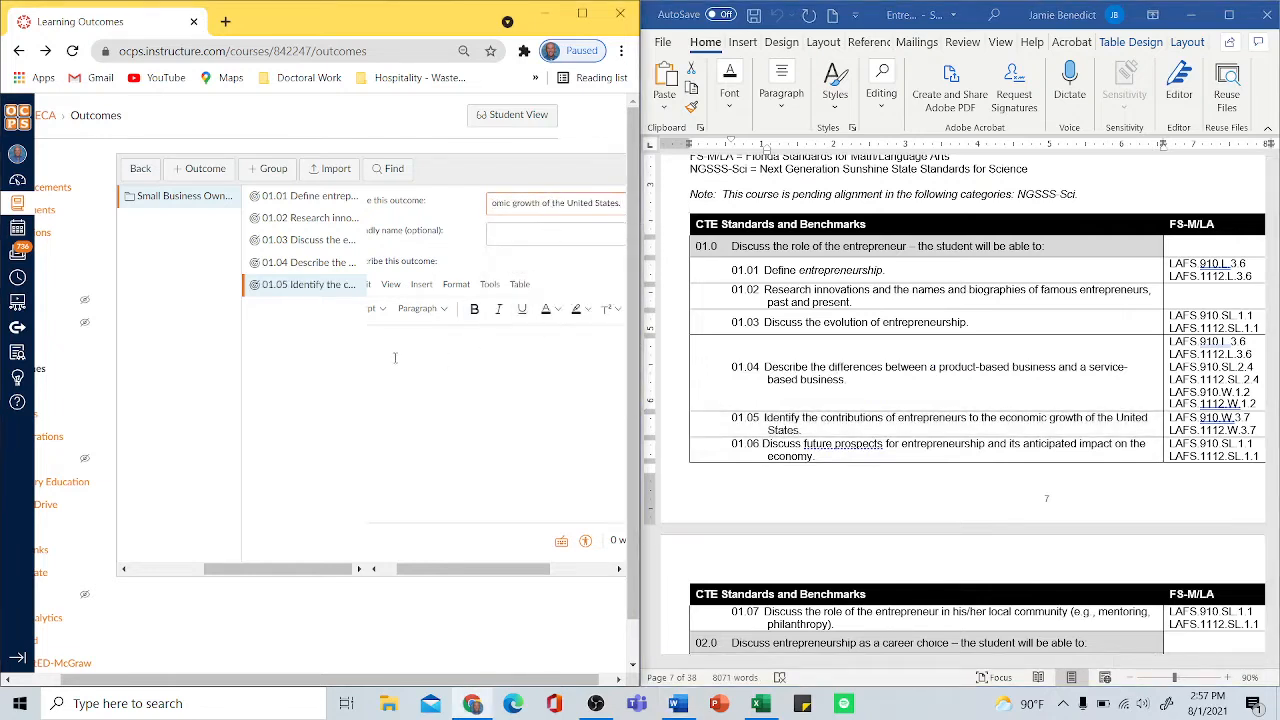
pyautogui.click(397, 357)
pyautogui.hotkey('ctrl', 'v')
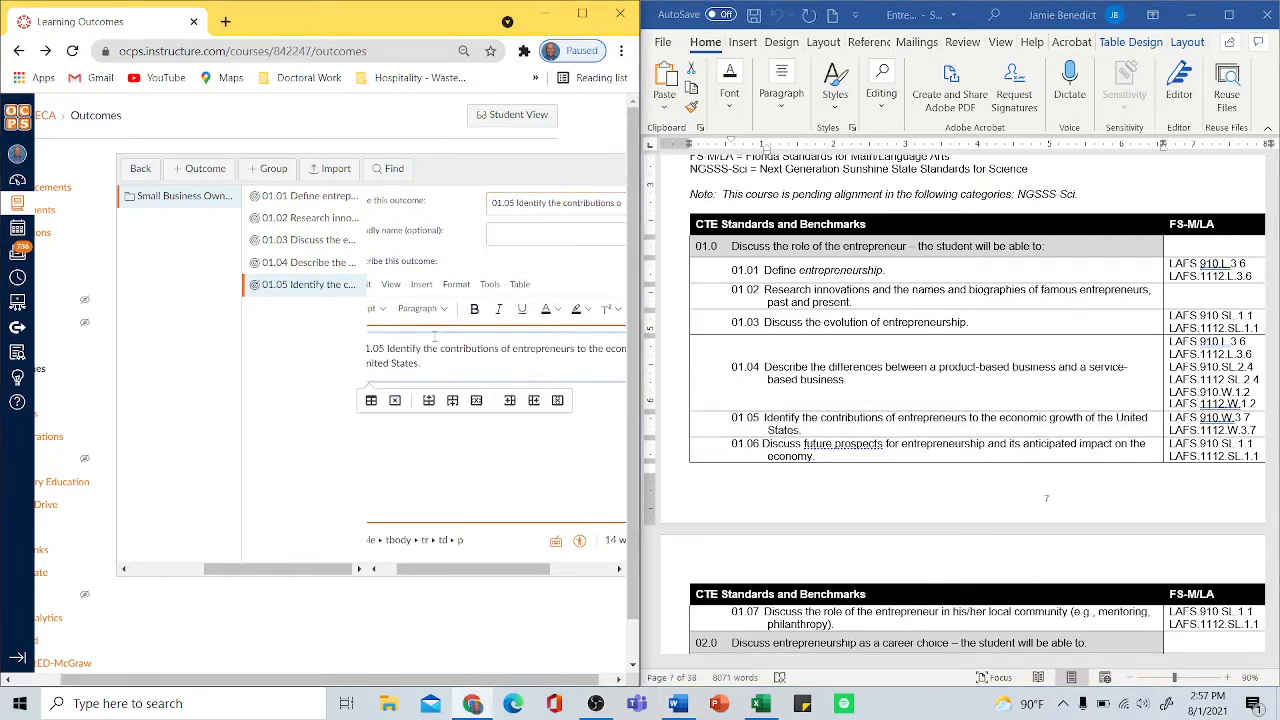
# - Maximize the browser window, set the 01.05 outcome's calculation method to Highest Score, and save the outcome
pyautogui.moveTo(556, 568); pyautogui.dragTo(618, 568)
pyautogui.scroll(-3, 560, 450)
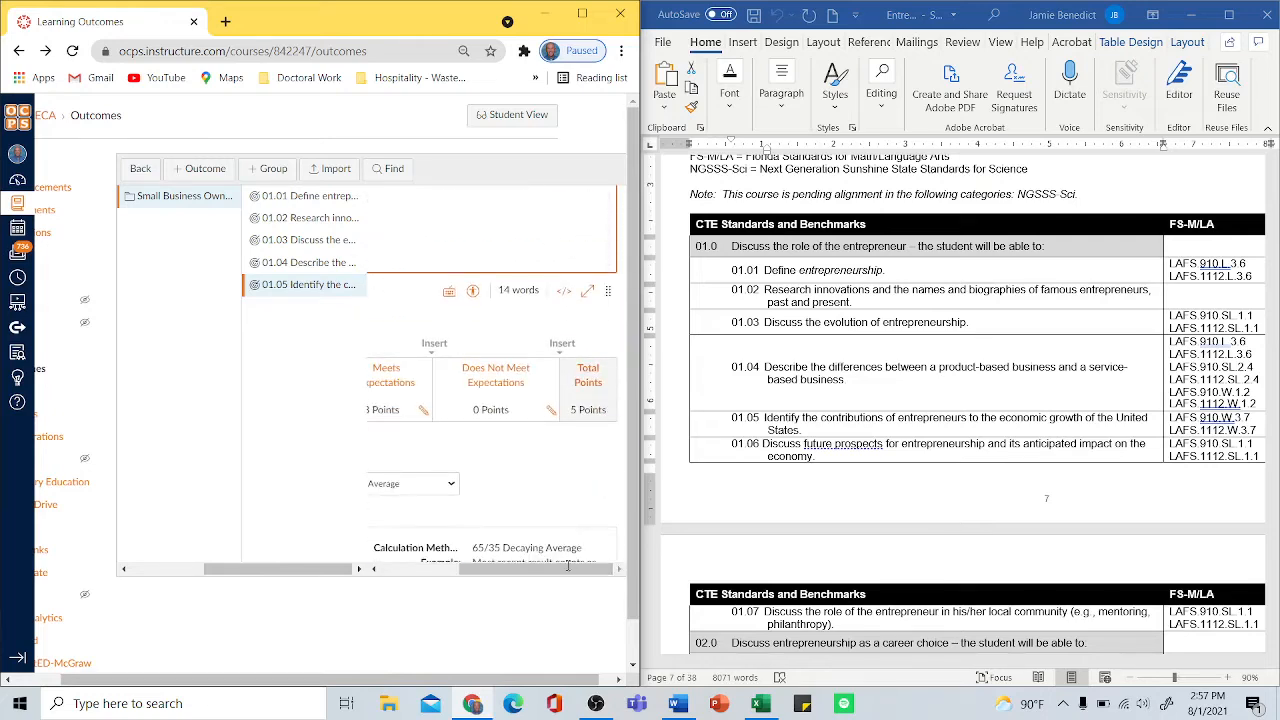
pyautogui.click(582, 13)
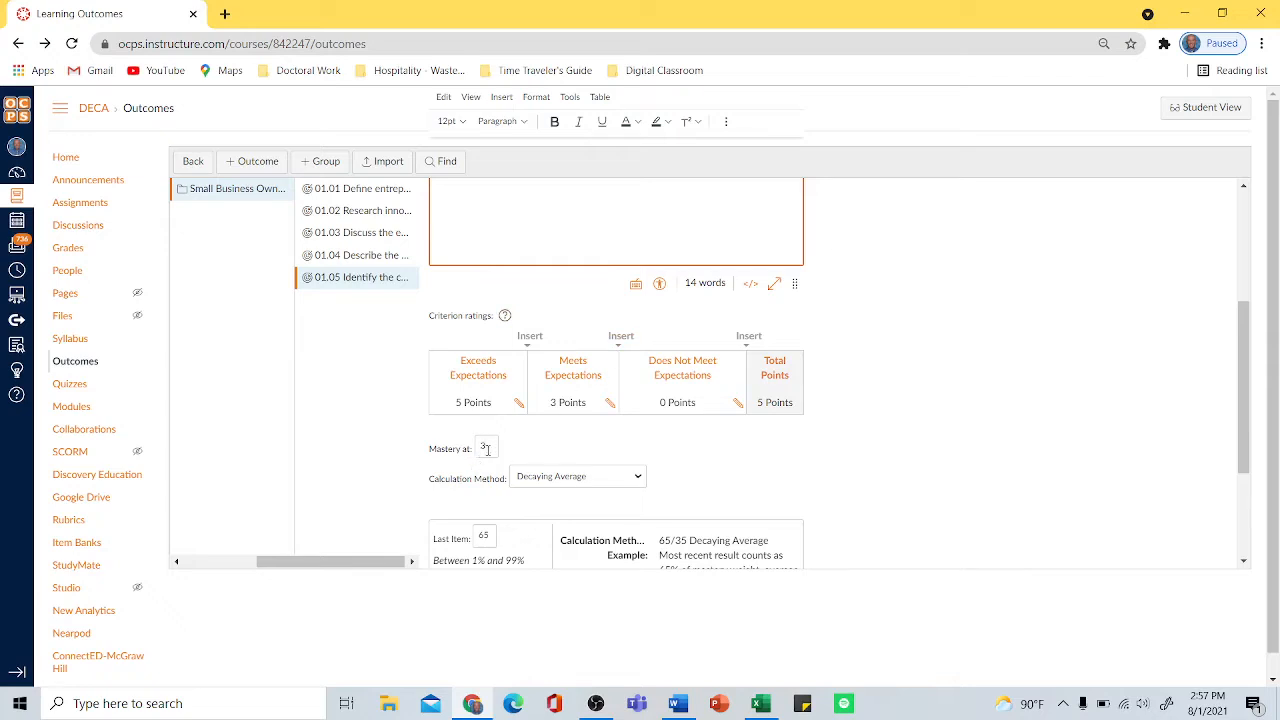
pyautogui.click(612, 482)
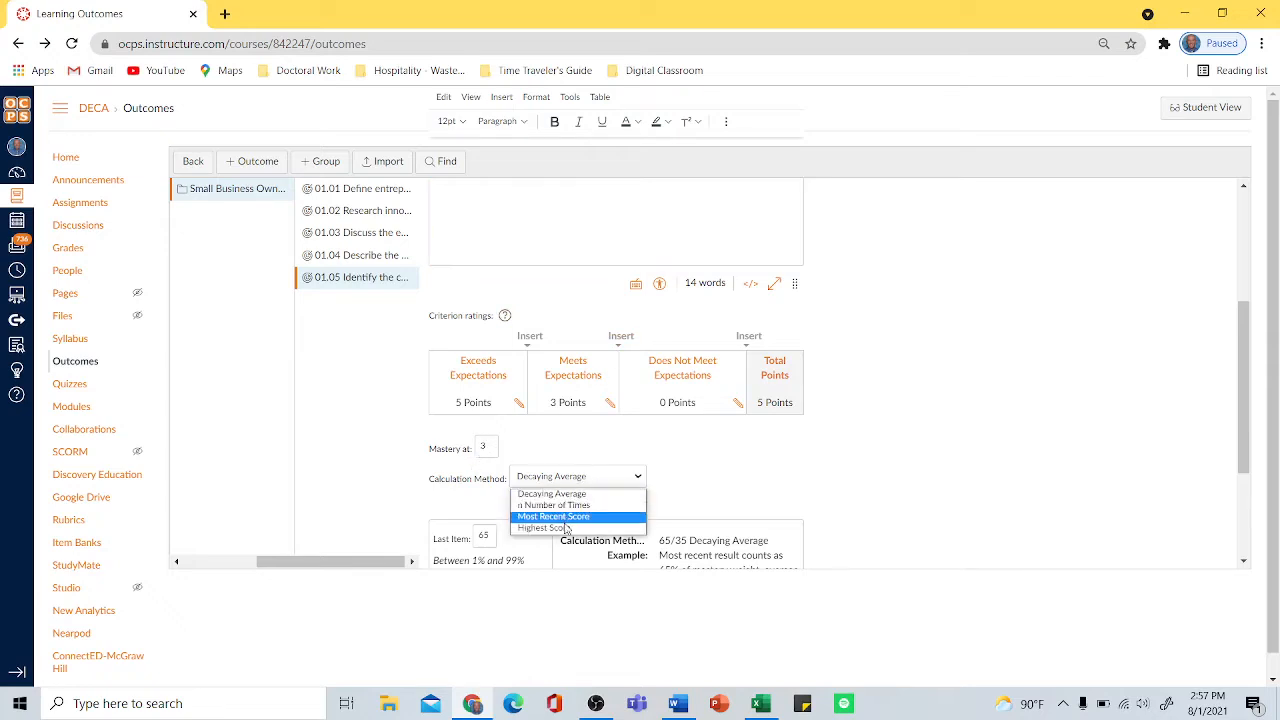
pyautogui.click(560, 528)
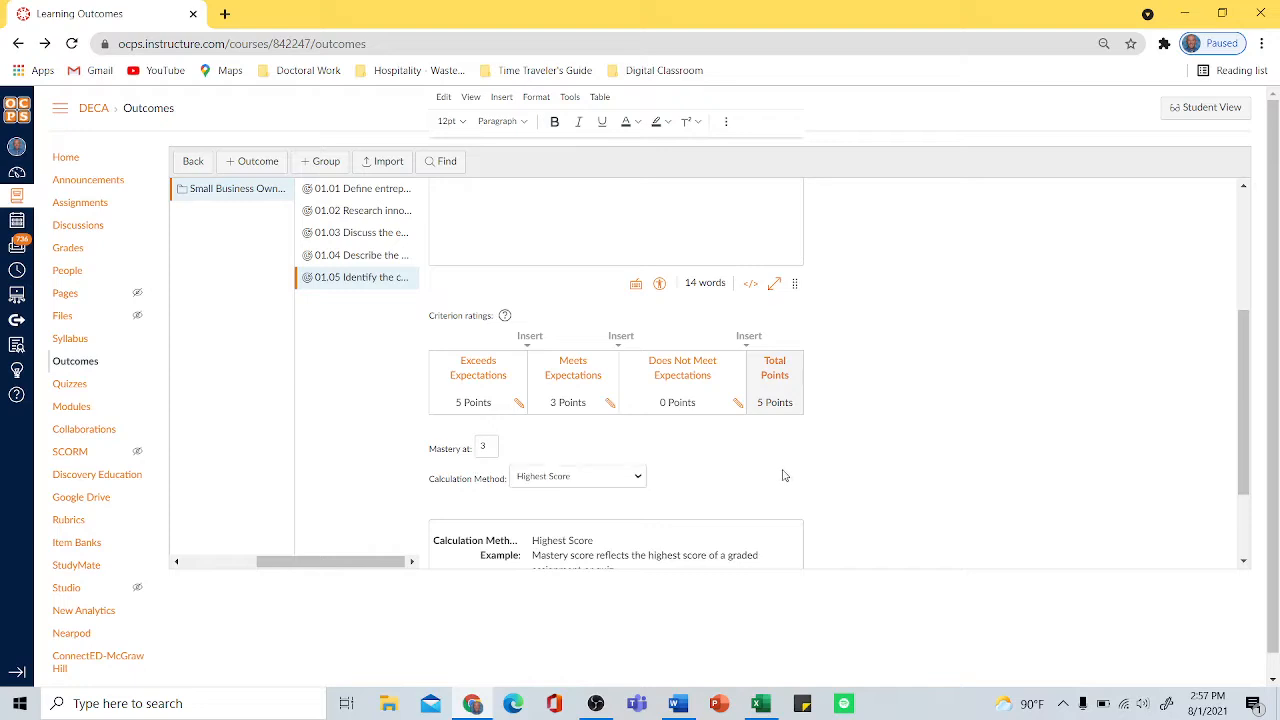
pyautogui.scroll(-2, 785, 429)
pyautogui.click(780, 534)
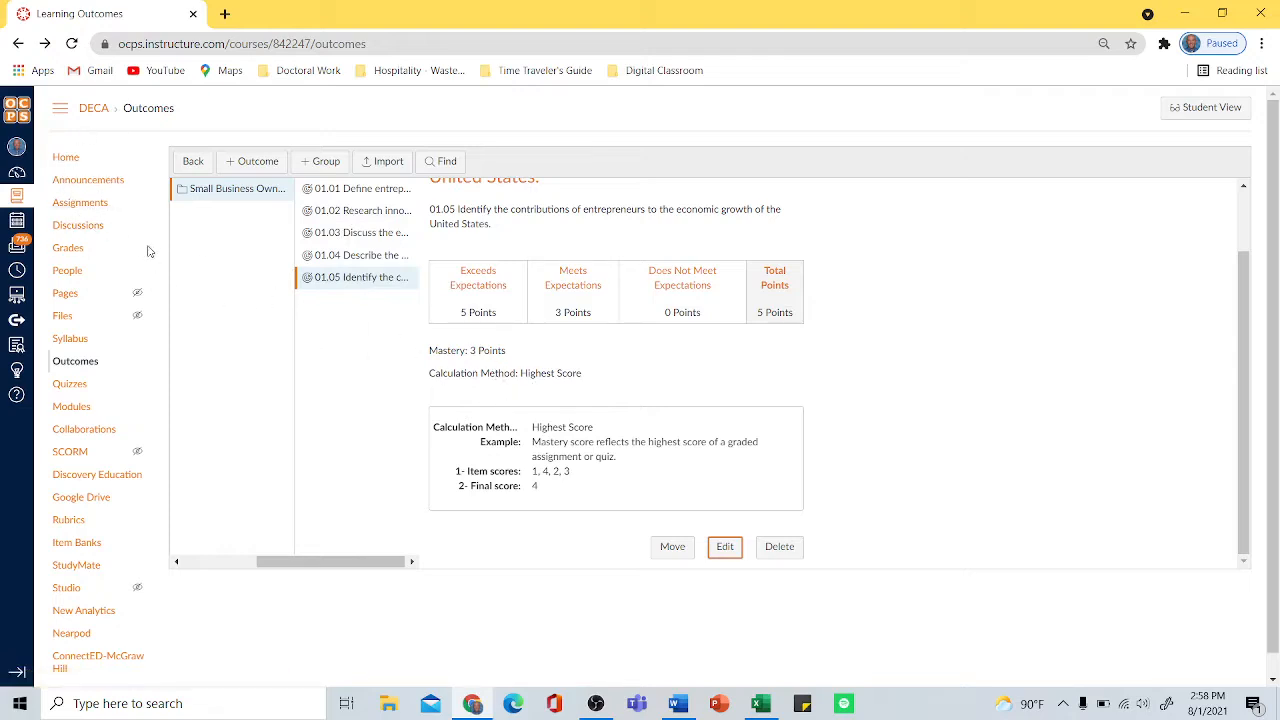
# - Open Assignment 1, start a new rubric for it, and delete the rubric's default criterion
pyautogui.click(72, 203)
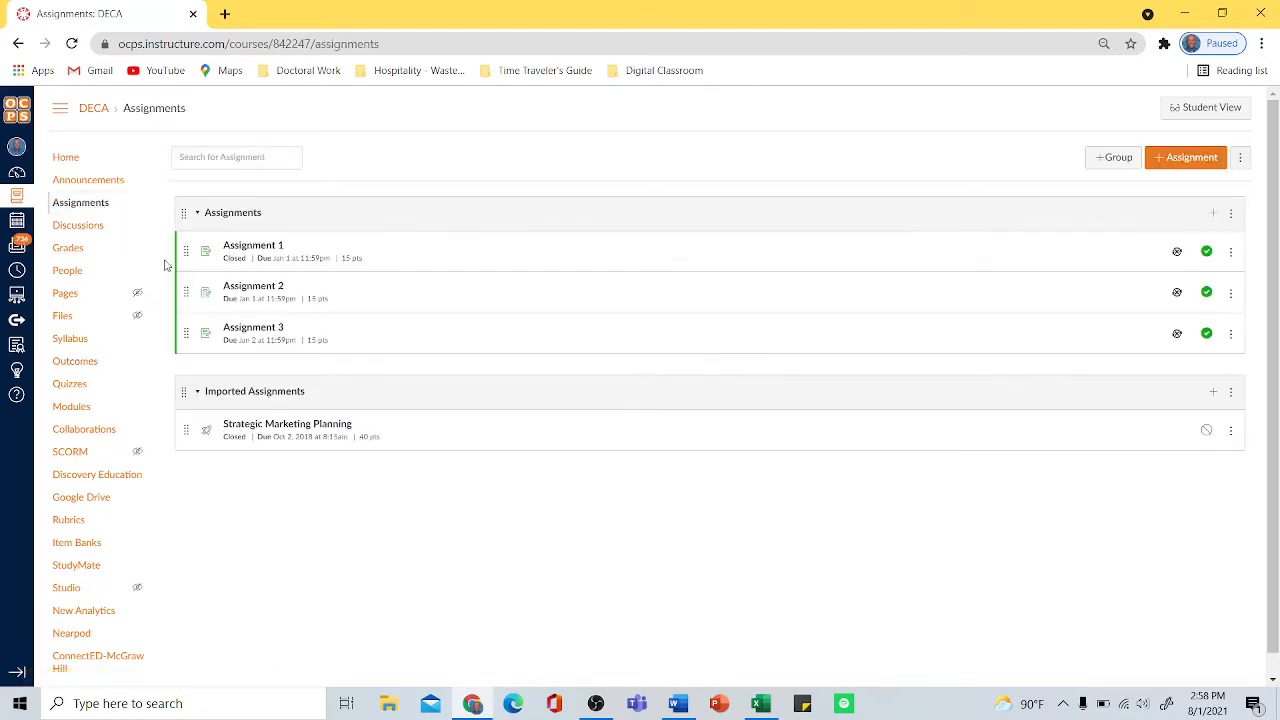
pyautogui.click(247, 250)
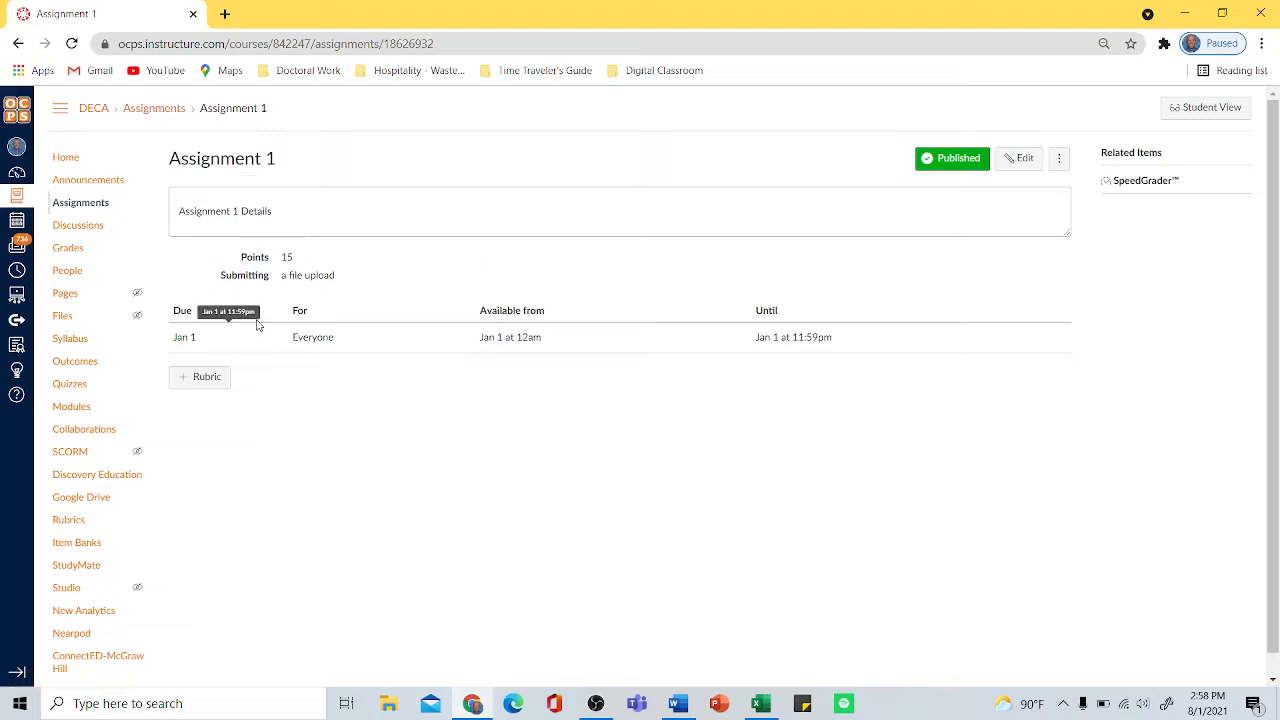
pyautogui.click(205, 380)
pyautogui.scroll(-1, 505, 378)
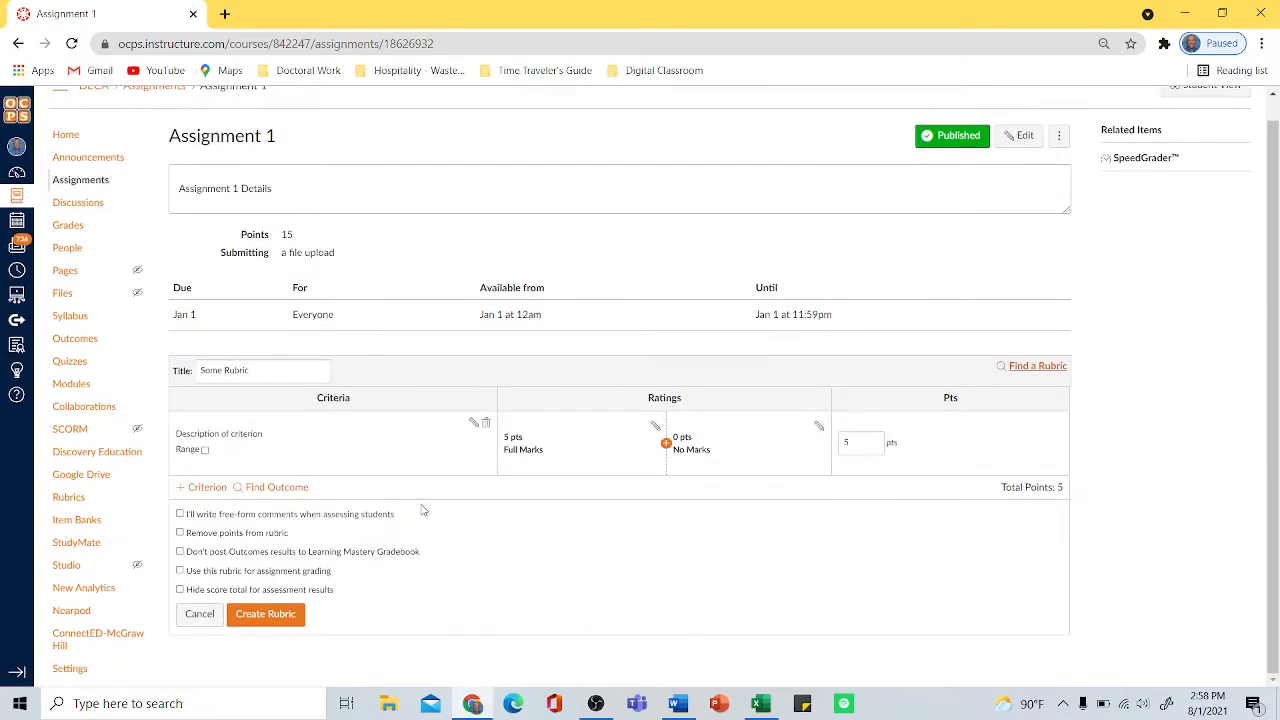
pyautogui.click(485, 430)
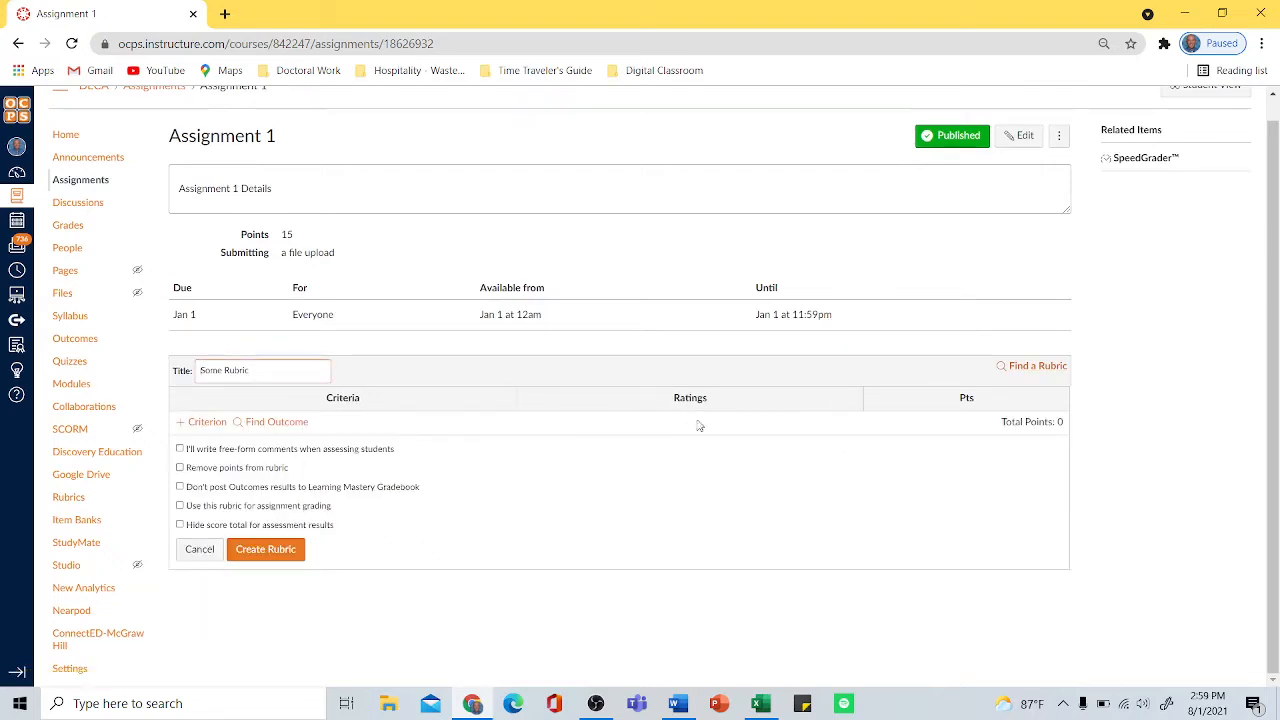
# - Import the outcome 01.01 Define entrepreneurship from Entrepreneurship's Small Business Ownership group into the rubric, keeping it used for scoring
pyautogui.click(268, 424)
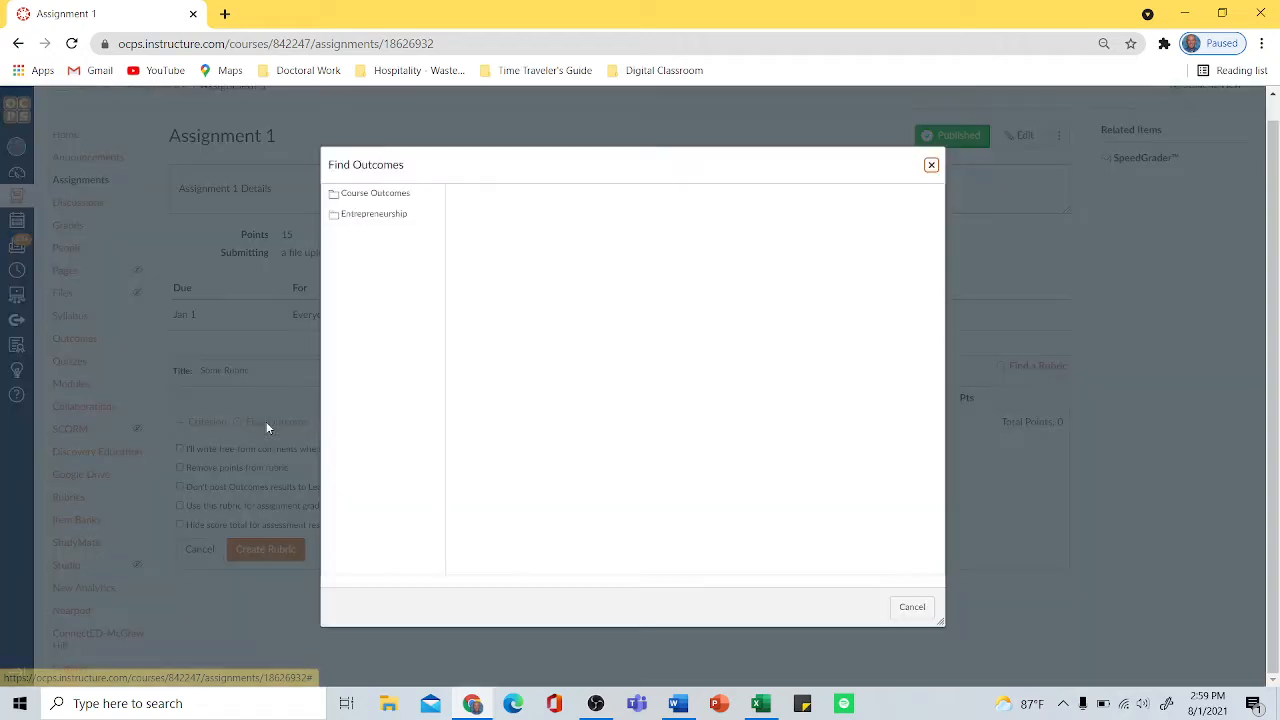
pyautogui.click(372, 197)
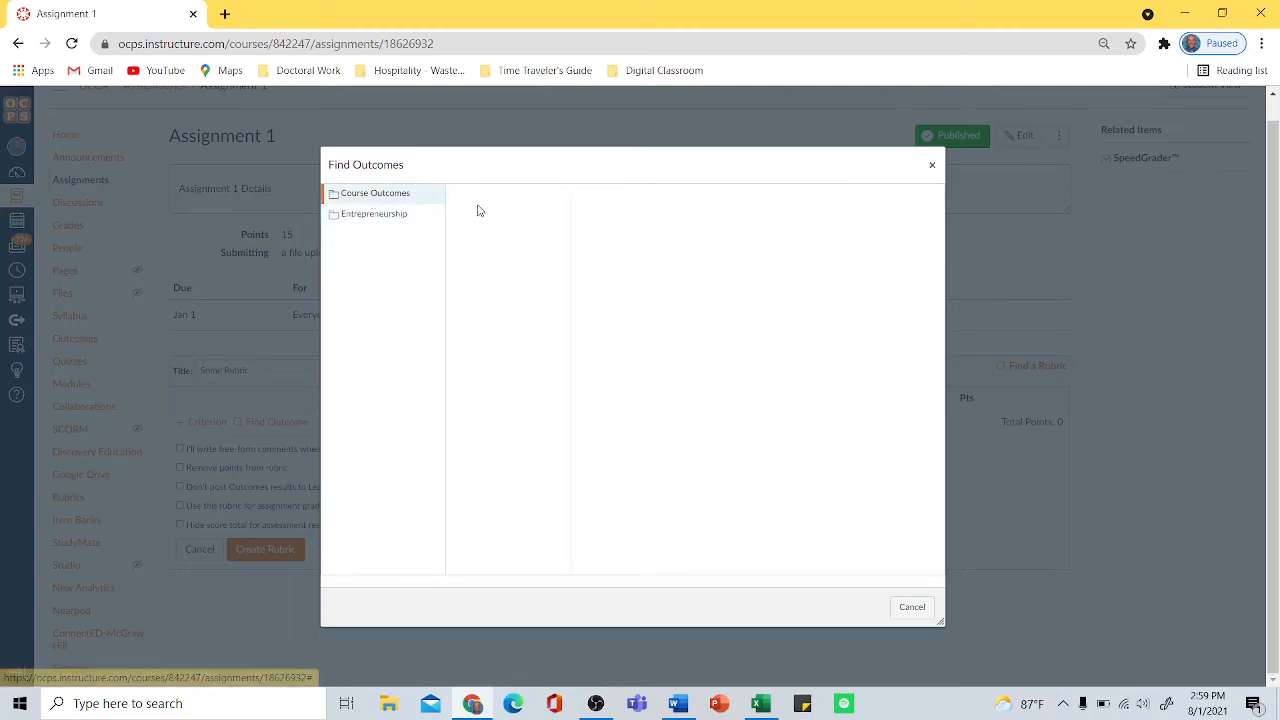
pyautogui.click(377, 222)
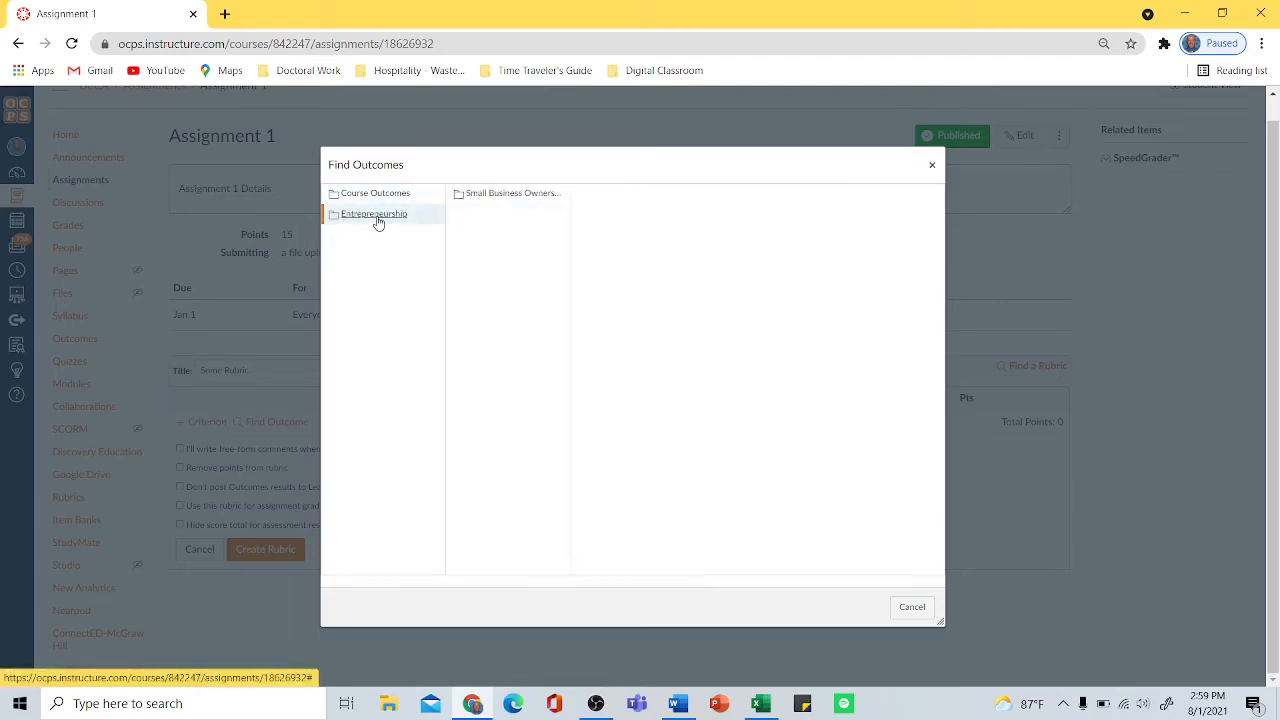
pyautogui.click(491, 197)
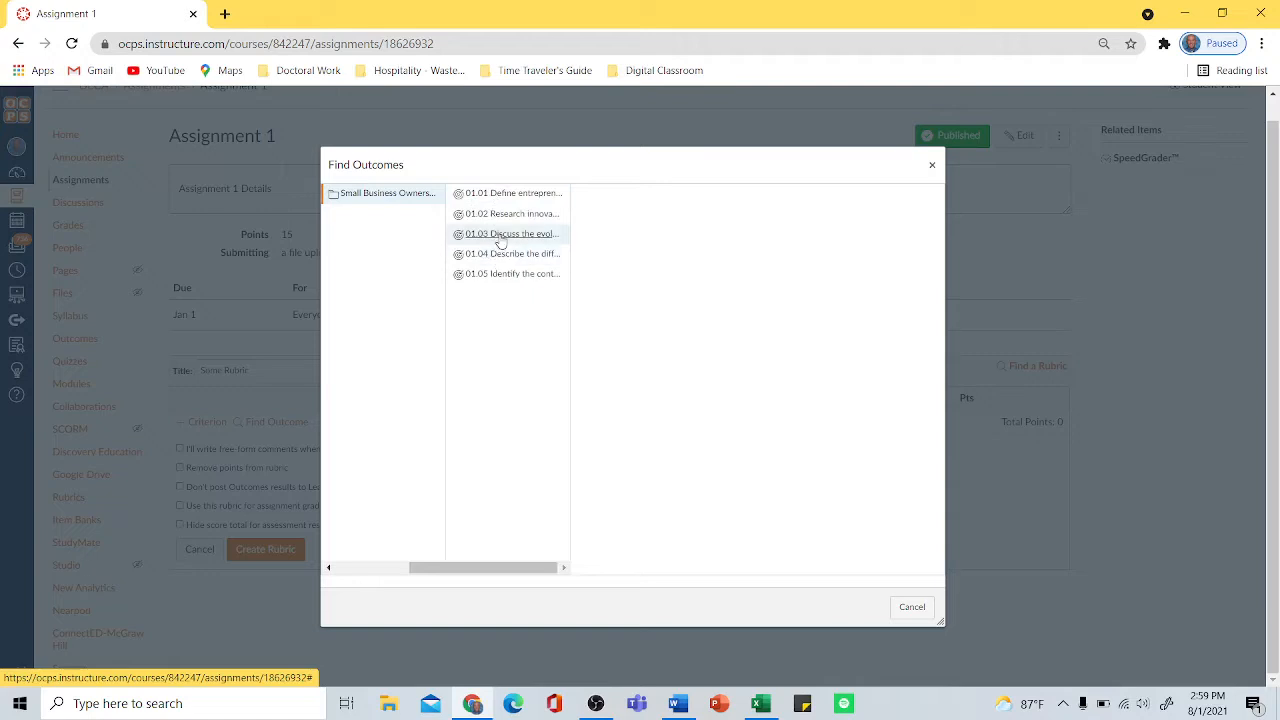
pyautogui.click(497, 200)
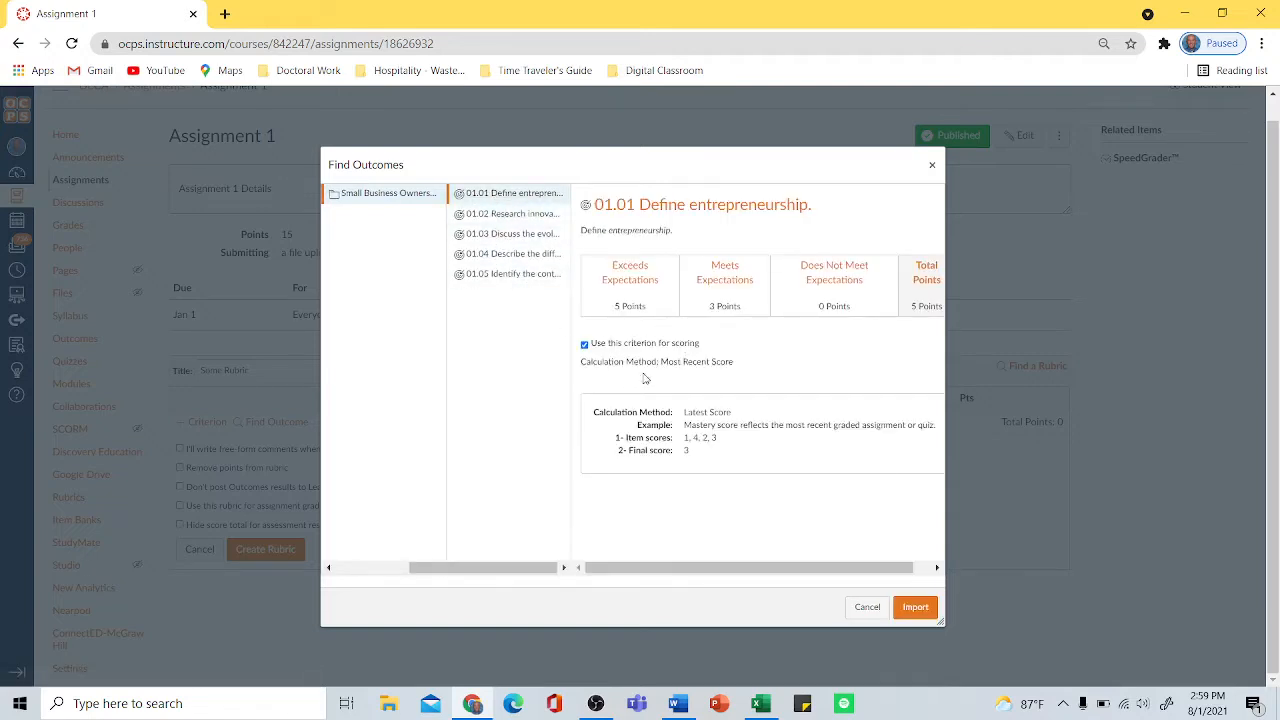
pyautogui.moveTo(634, 569); pyautogui.dragTo(720, 581)
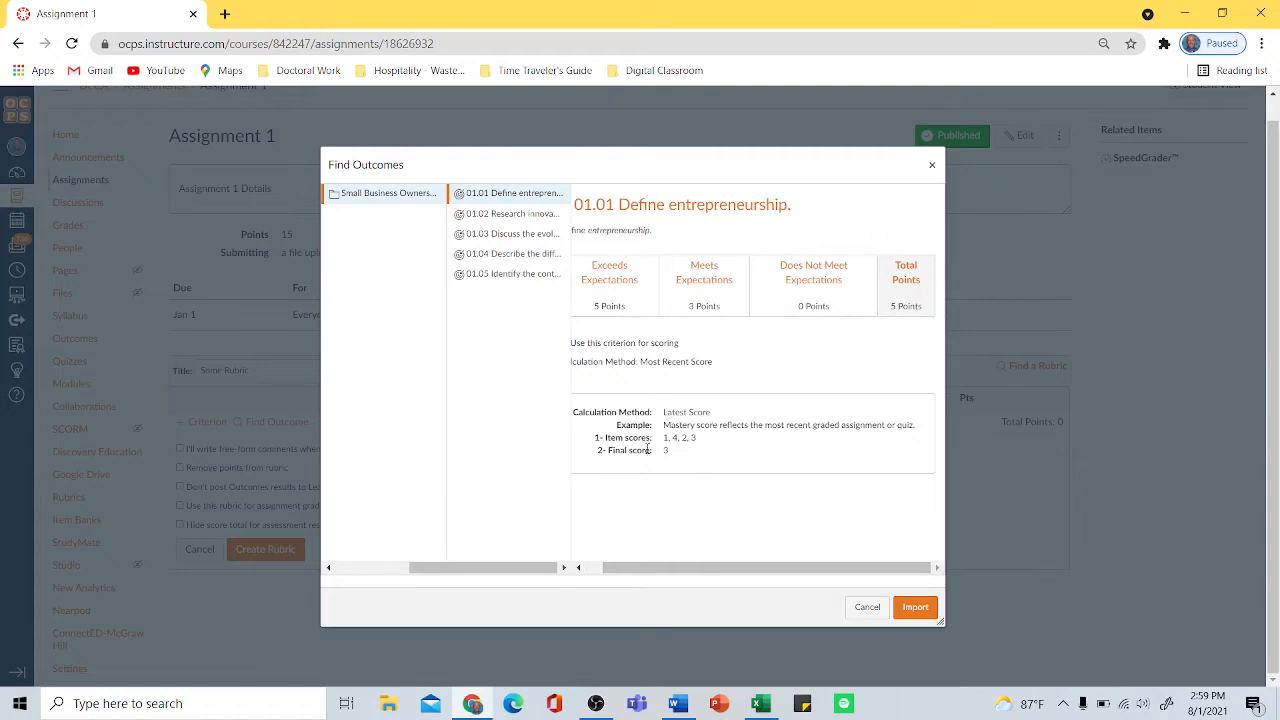
pyautogui.click(915, 608)
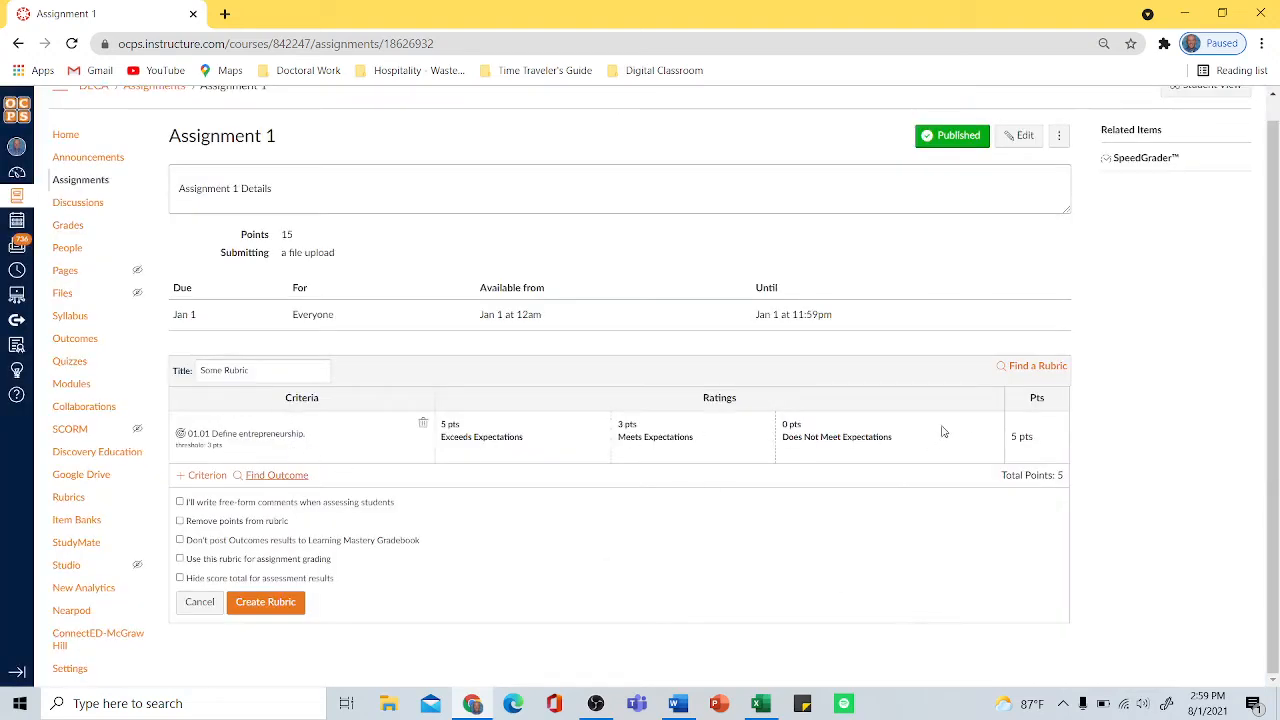
# - Import the outcome 01.02 Research innovations and the names and biographies of famous entrepreneurs into the rubric, keeping it used for scoring
pyautogui.click(268, 475)
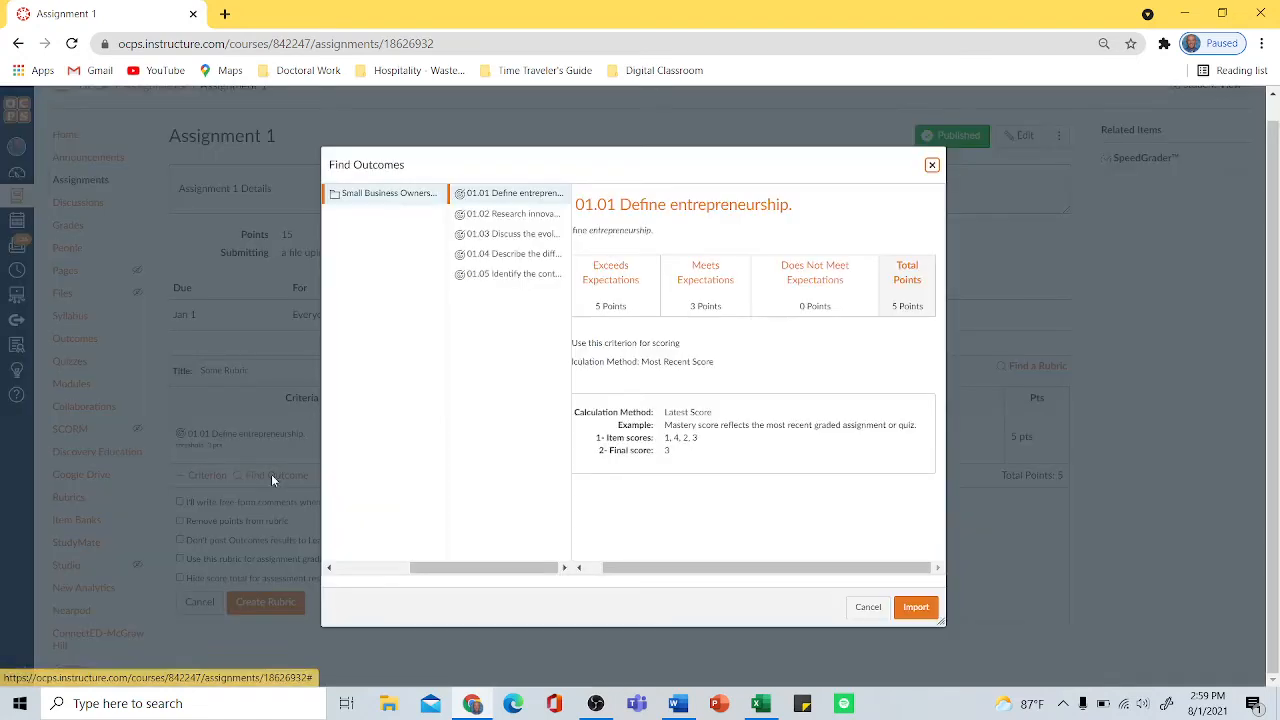
pyautogui.click(481, 213)
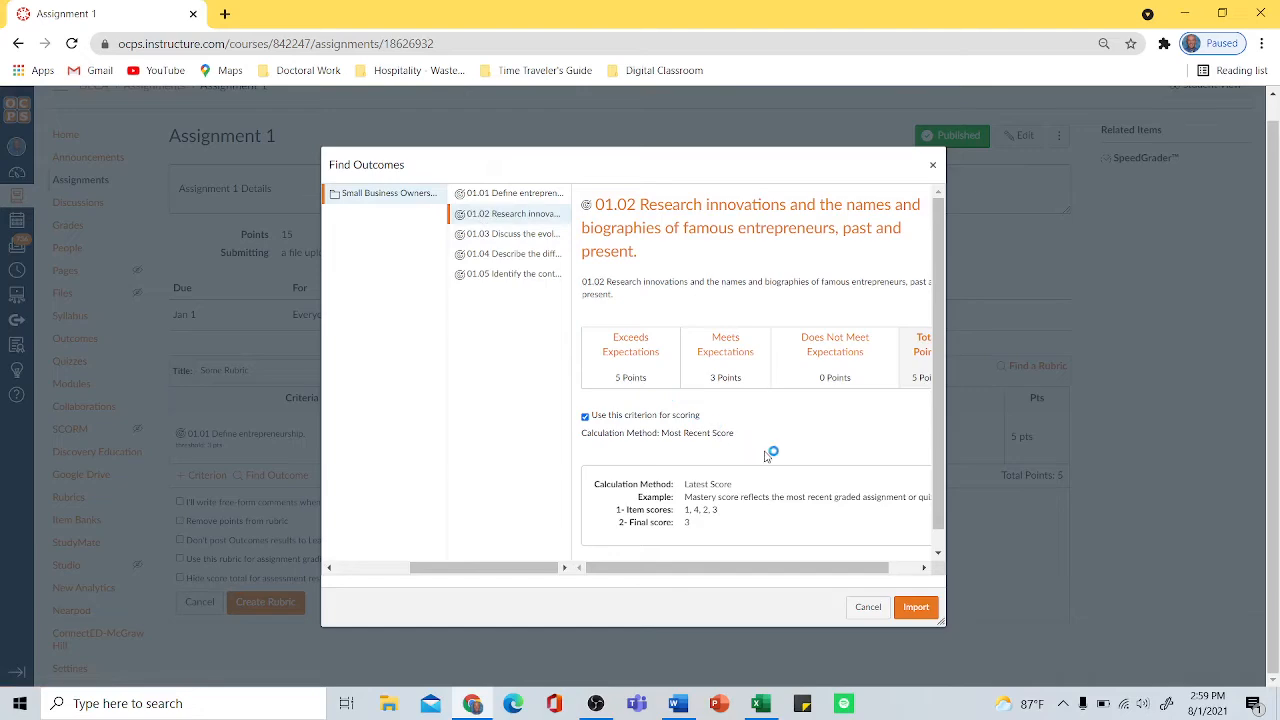
pyautogui.scroll(-1, 765, 440)
pyautogui.scroll(-1, 765, 440)
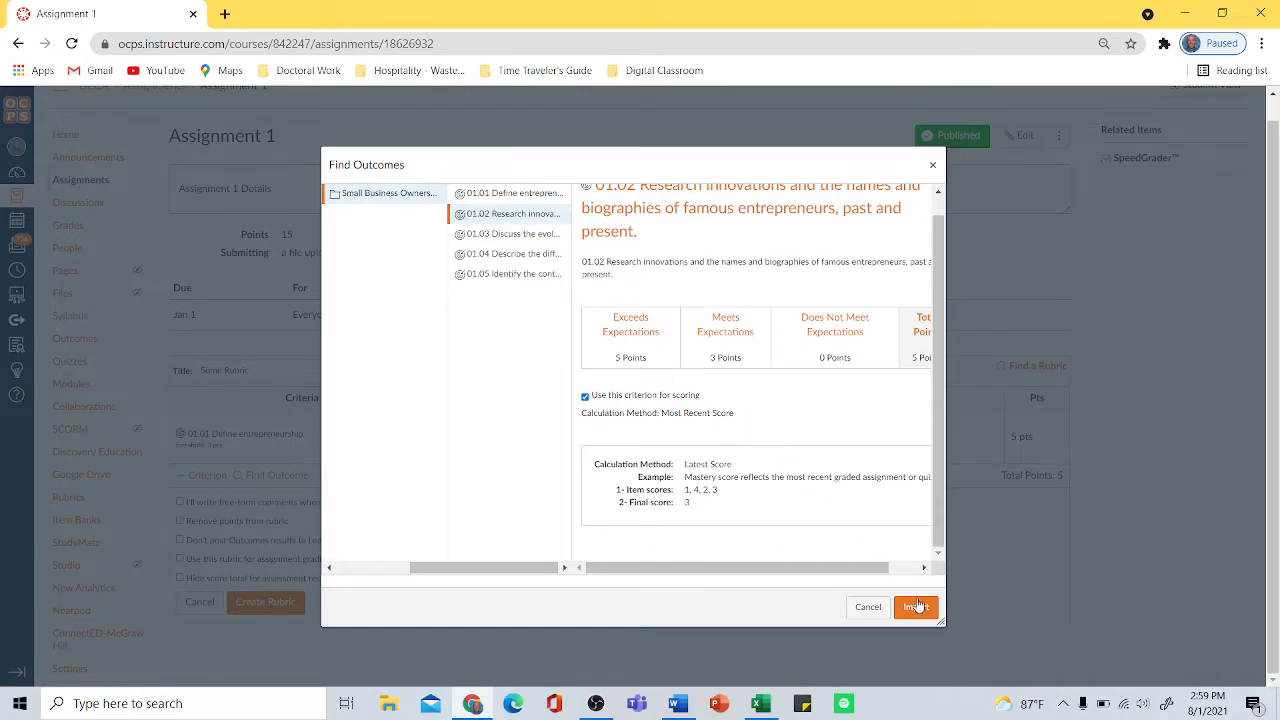
pyautogui.click(916, 607)
# - Import the outcome 01.03 Discuss the evolution of entrepreneurship into the rubric, keeping it used for scoring
pyautogui.scroll(-1, 391, 435)
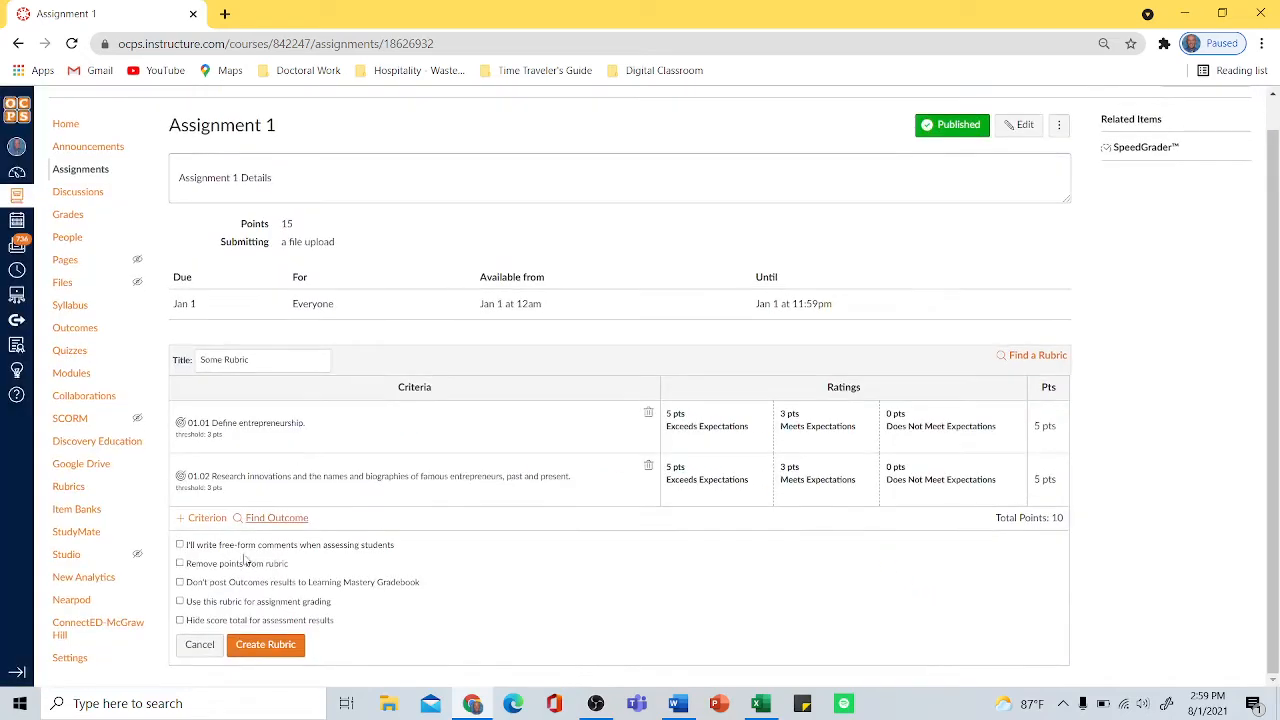
pyautogui.click(256, 519)
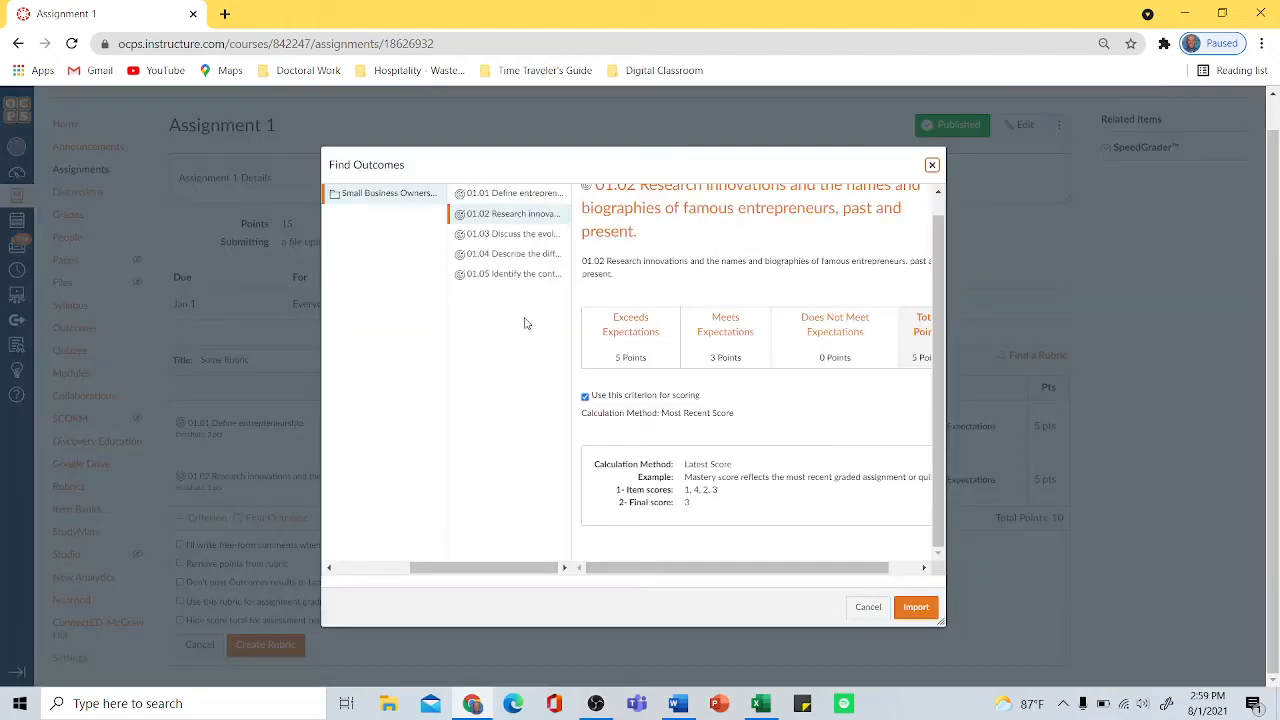
pyautogui.click(478, 233)
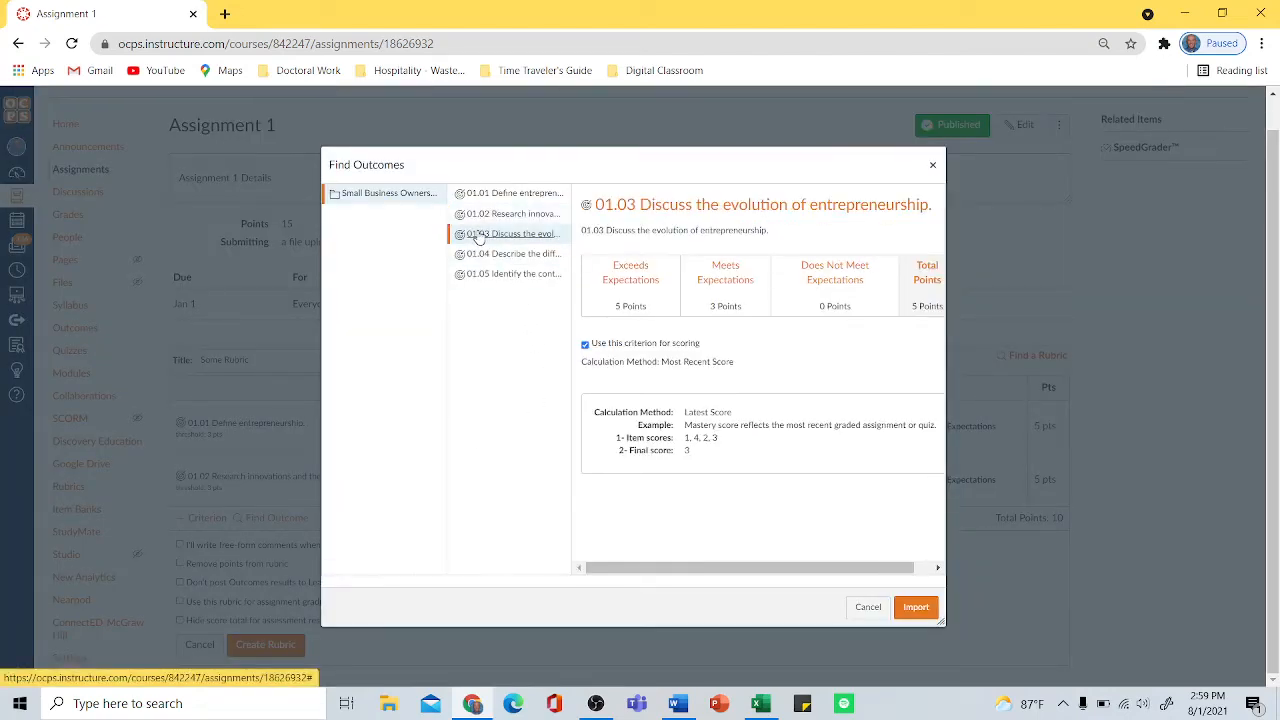
pyautogui.click(916, 608)
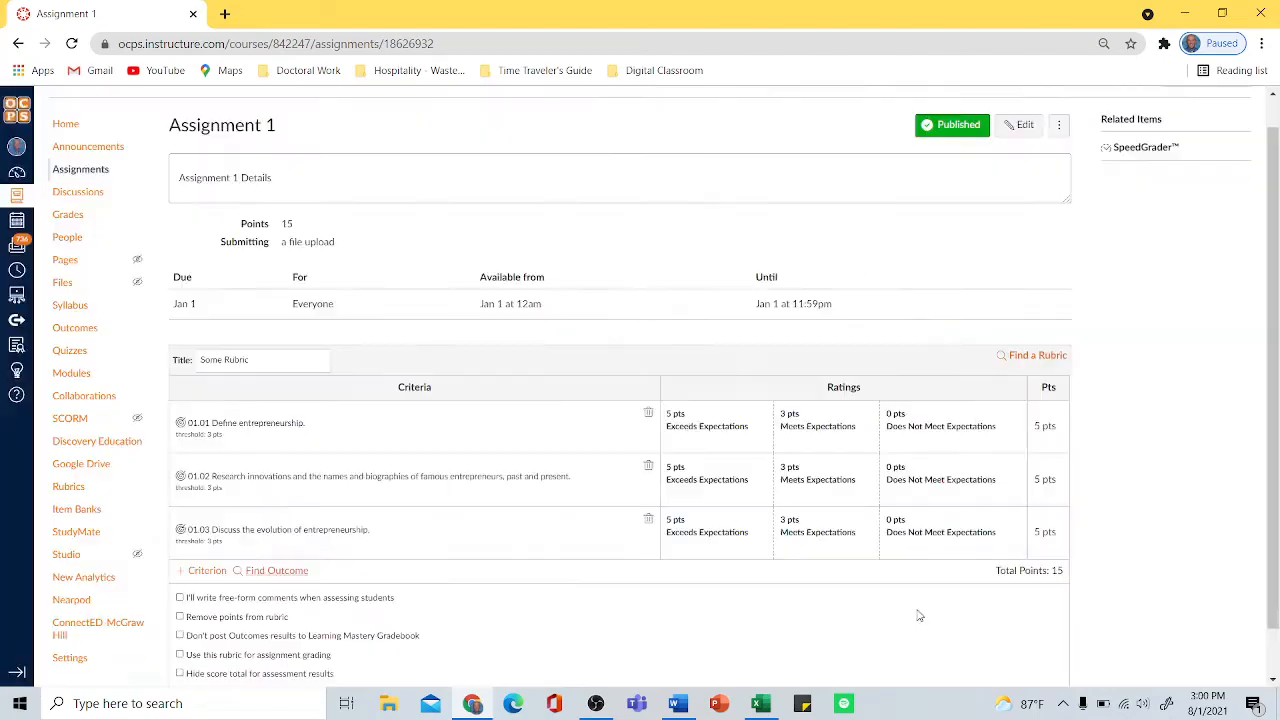
# - Import the outcome 01.04 Describe the differences between a product-based and a service-based business into the rubric, keeping it used for scoring
pyautogui.scroll(-1, 340, 490)
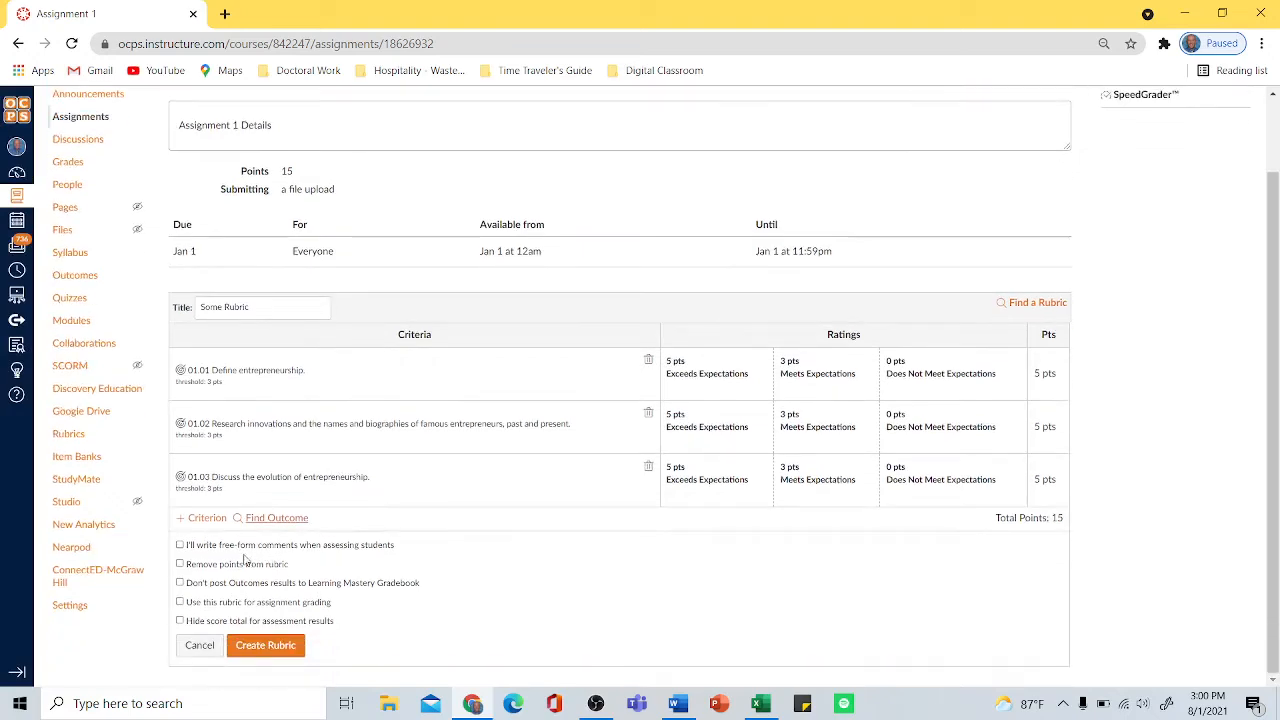
pyautogui.click(260, 517)
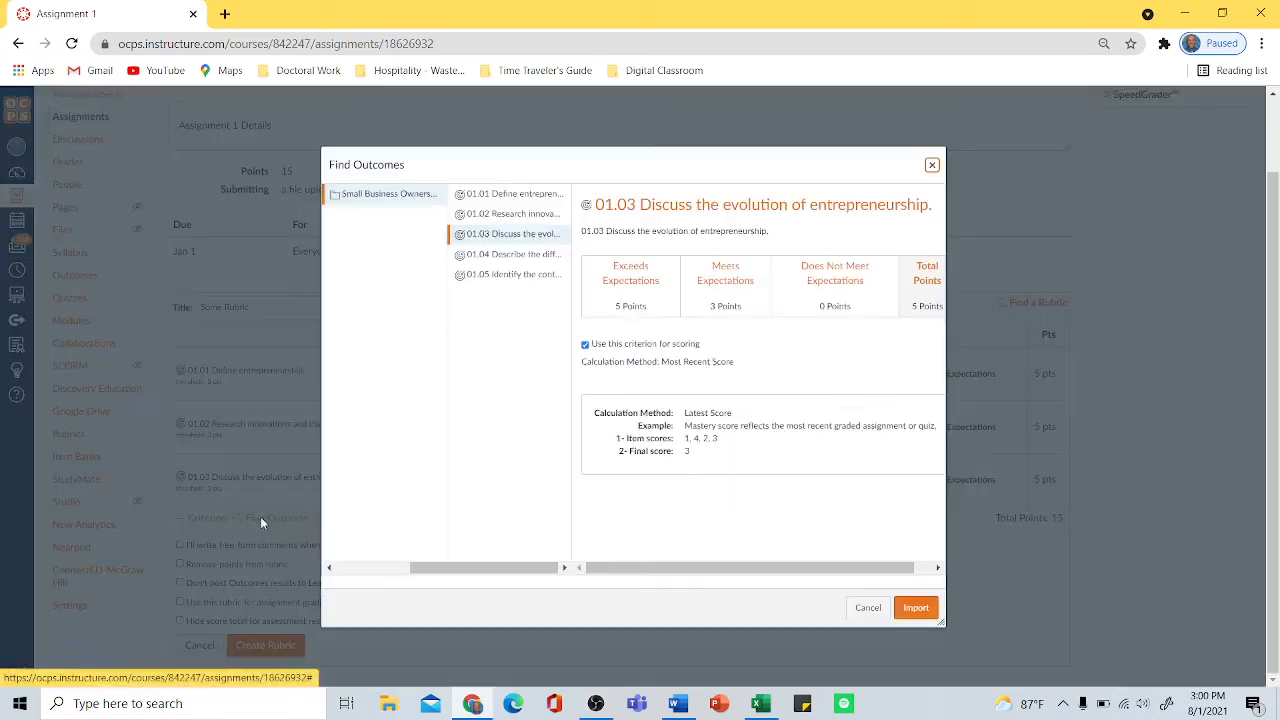
pyautogui.click(485, 258)
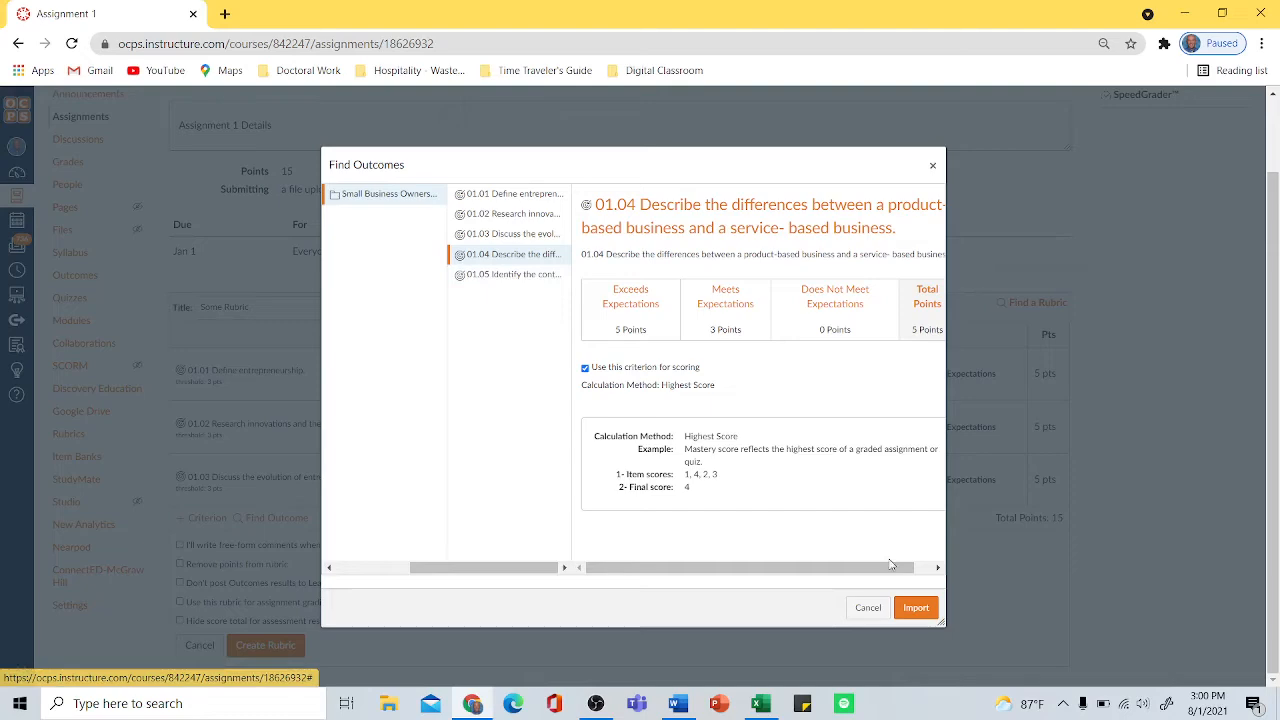
pyautogui.click(916, 608)
# - Import the outcome 01.05 Identify the contributions of entrepreneurs to the economic growth of the United States into the rubric, keeping it used for scoring
pyautogui.scroll(-1, 275, 455)
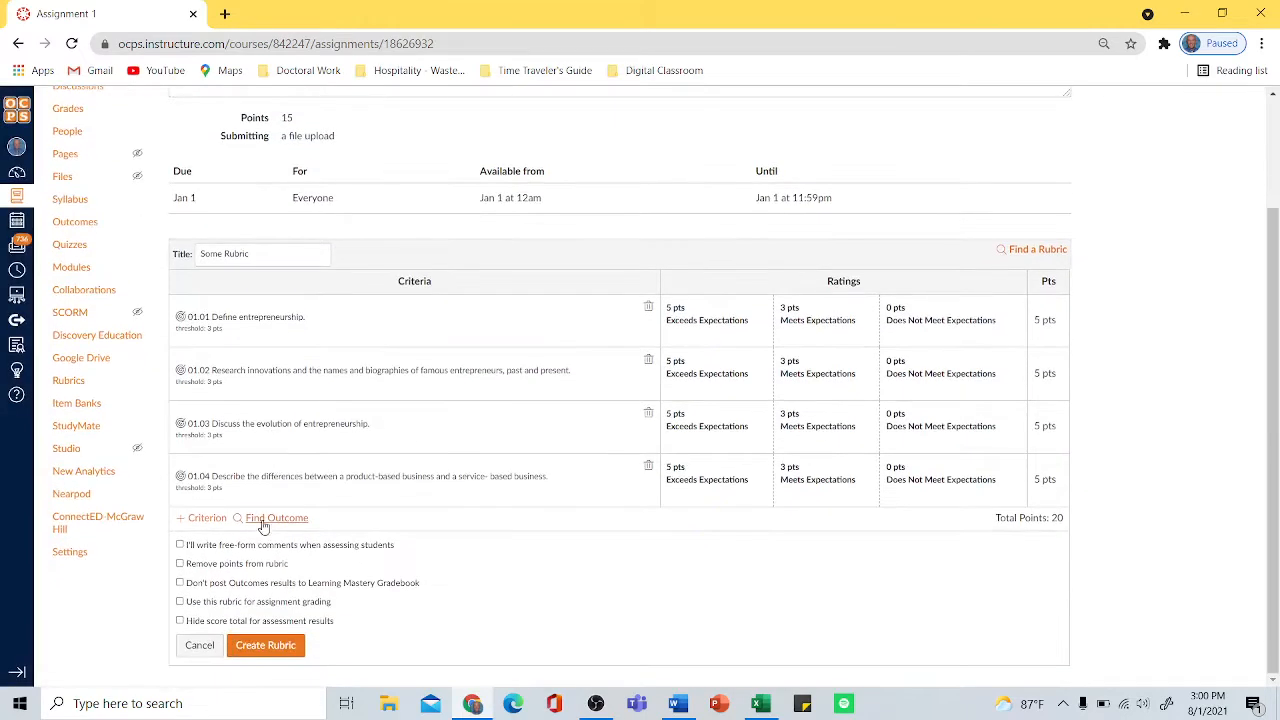
pyautogui.click(264, 519)
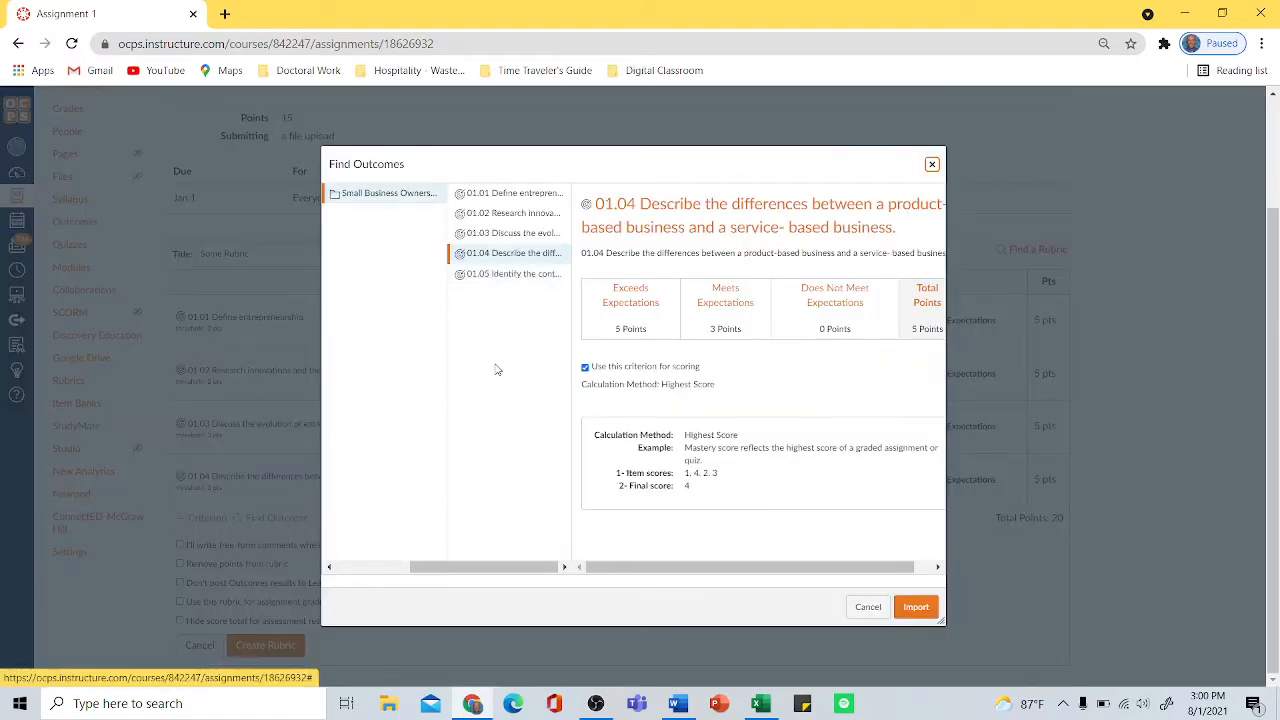
pyautogui.click(501, 277)
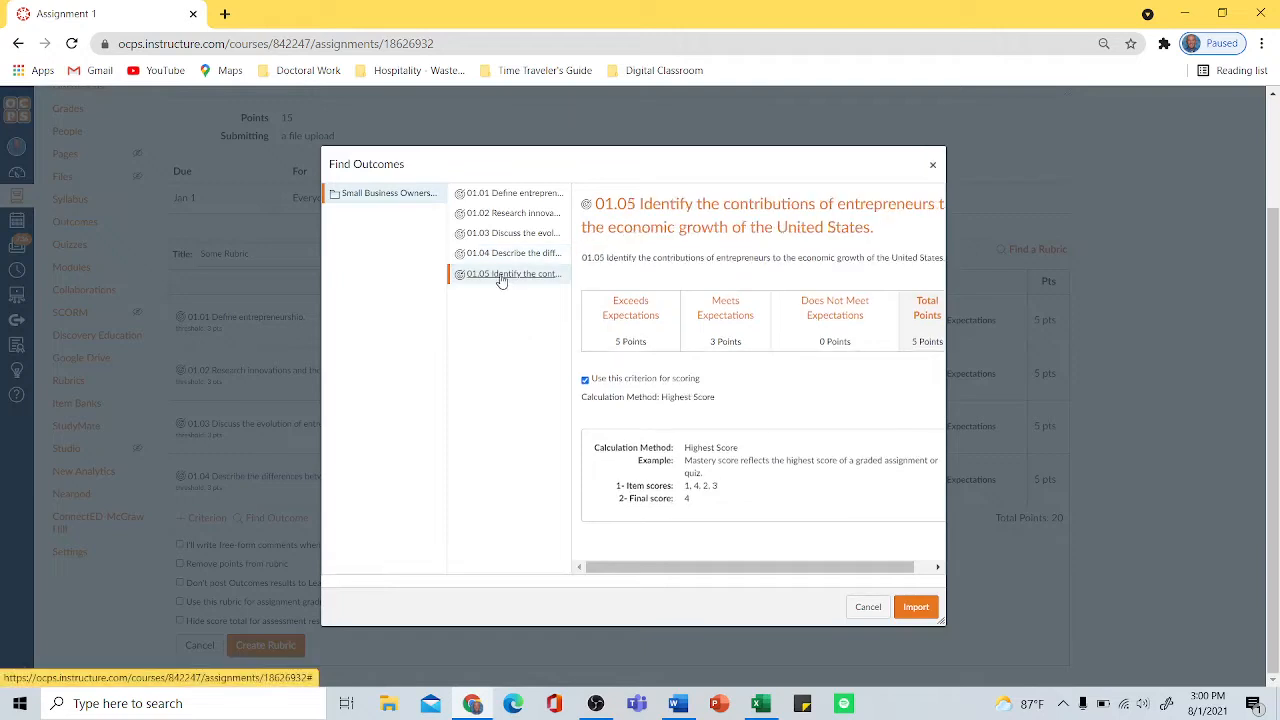
pyautogui.click(916, 607)
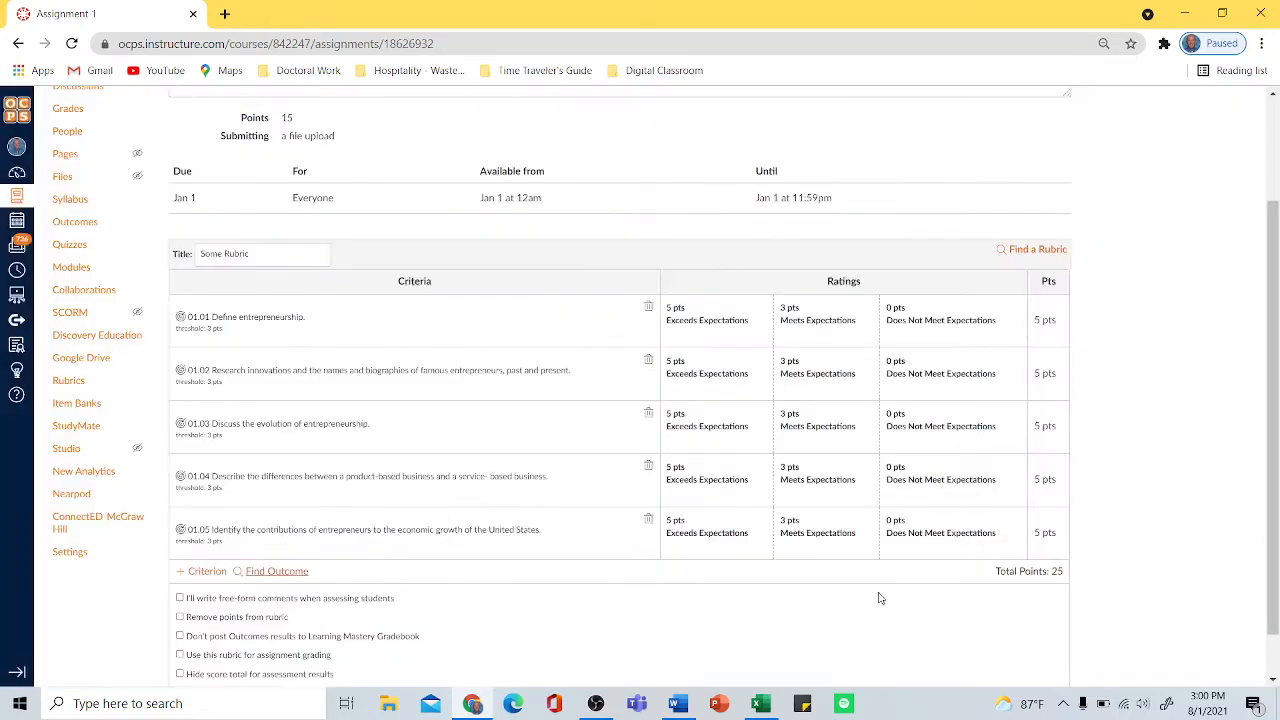
# - Look through the details of outcomes 01.01, 01.02 and 01.03 in the outcome finder, and close it without importing
pyautogui.click(272, 575)
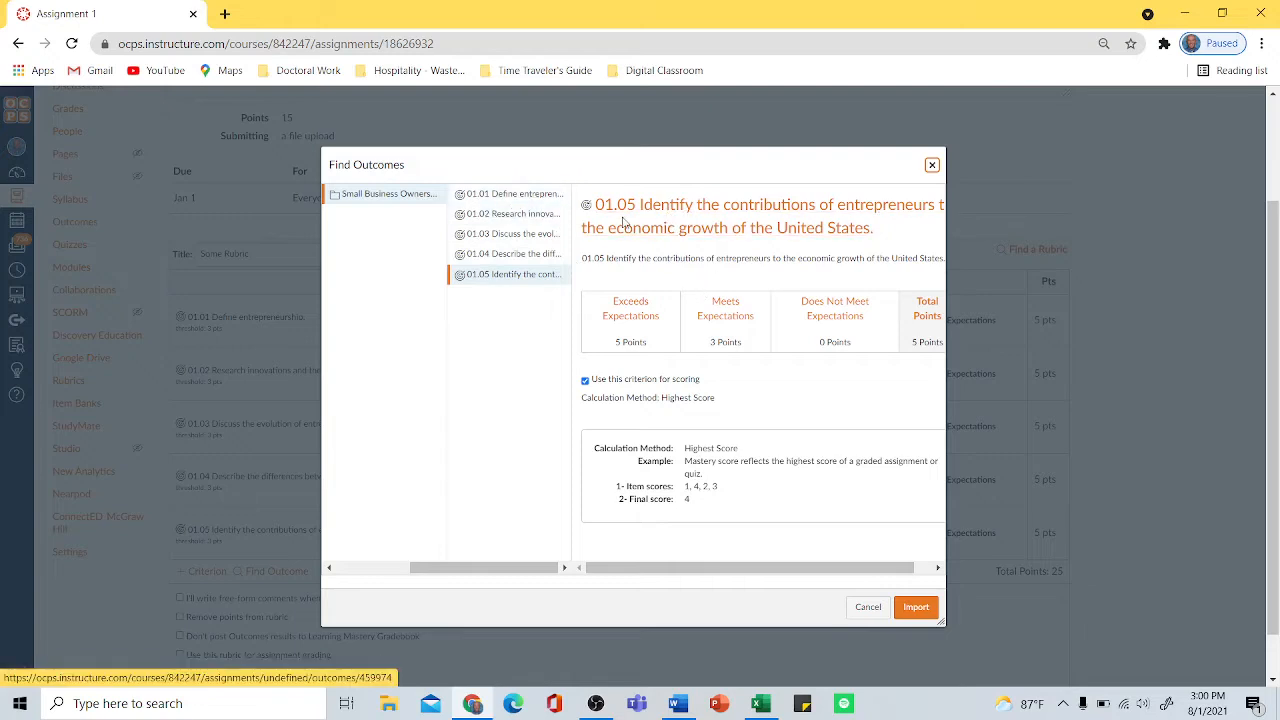
pyautogui.click(512, 197)
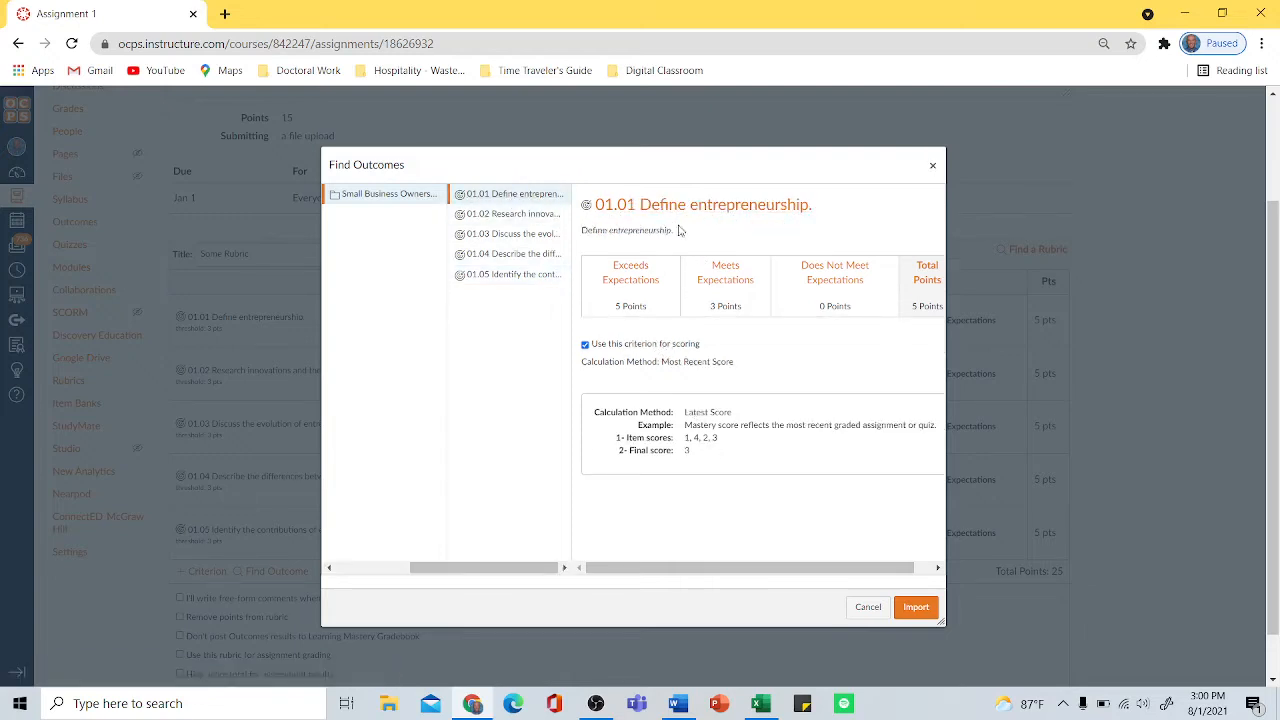
pyautogui.click(521, 221)
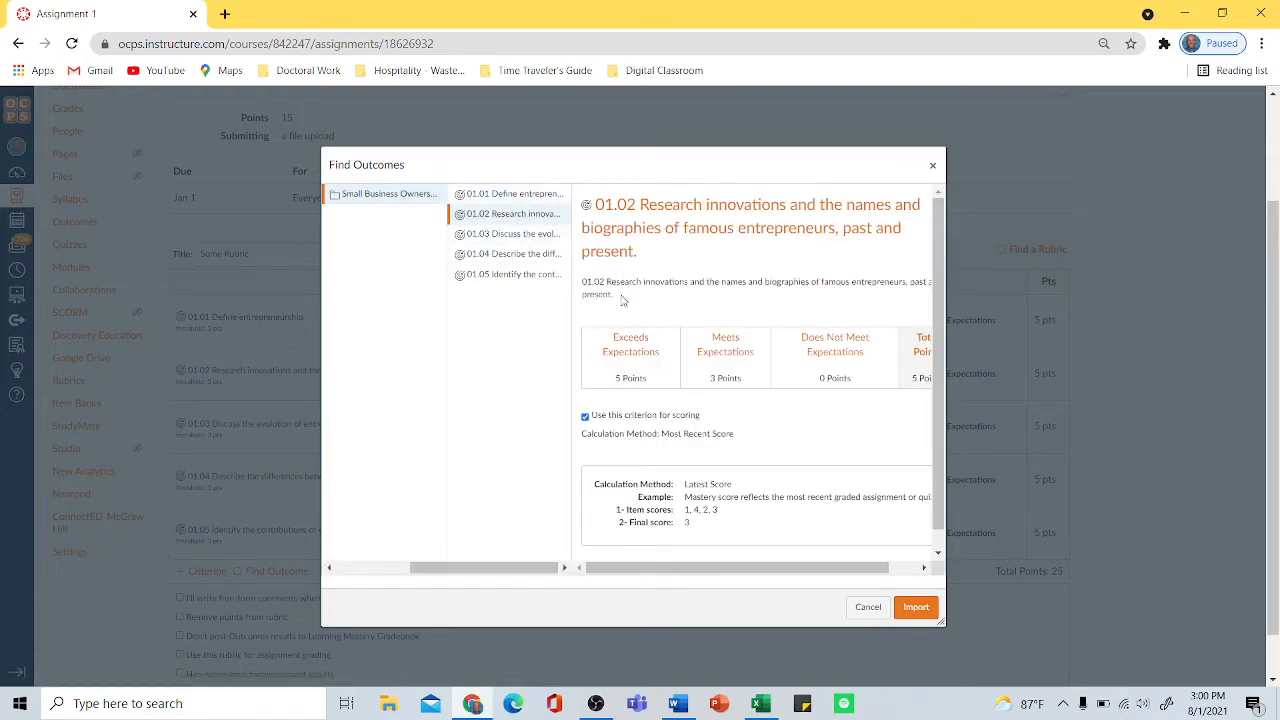
pyautogui.click(512, 234)
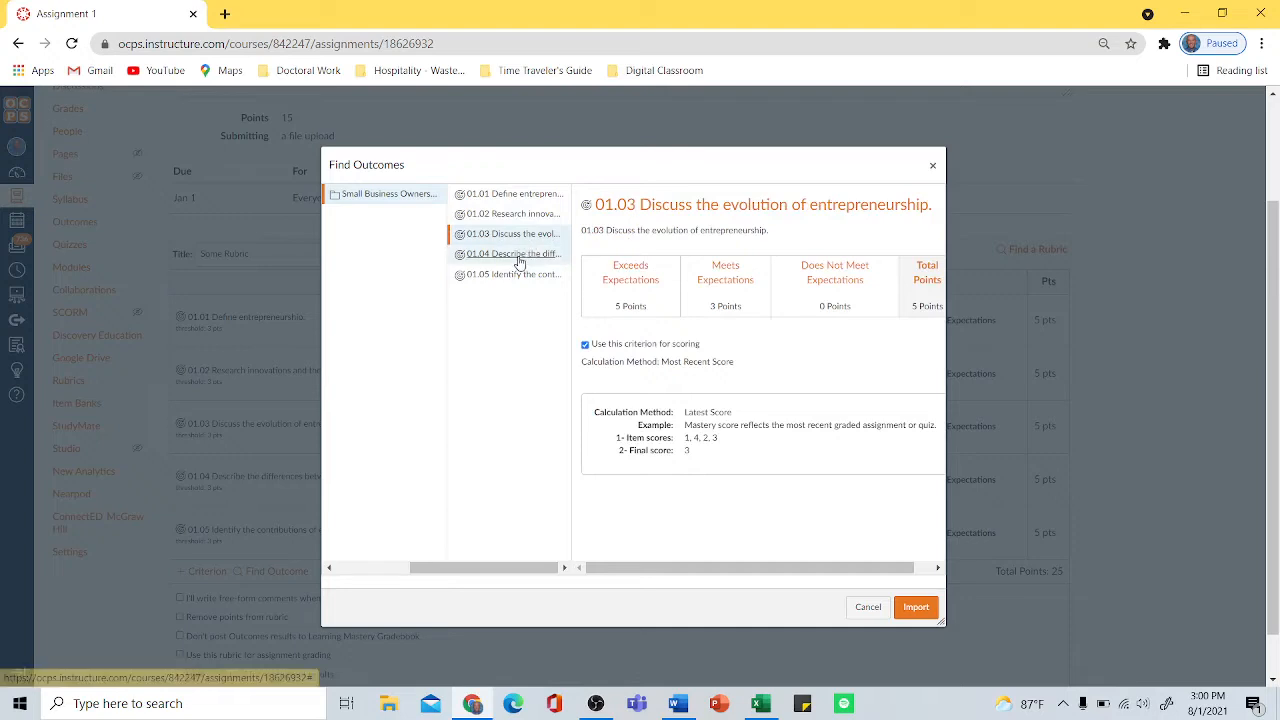
pyautogui.click(862, 608)
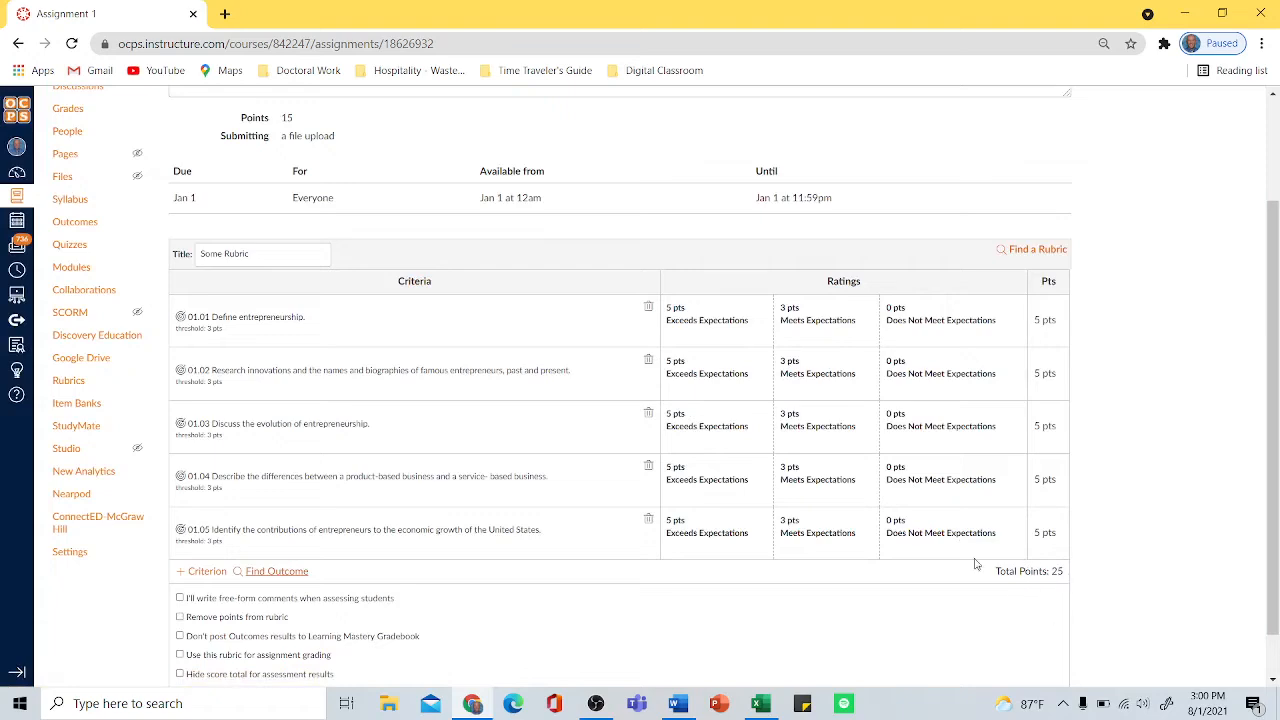
# - Enable the rubric for assignment grading, create it, and change the assignment's points to match the rubric
pyautogui.scroll(1, 378, 226)
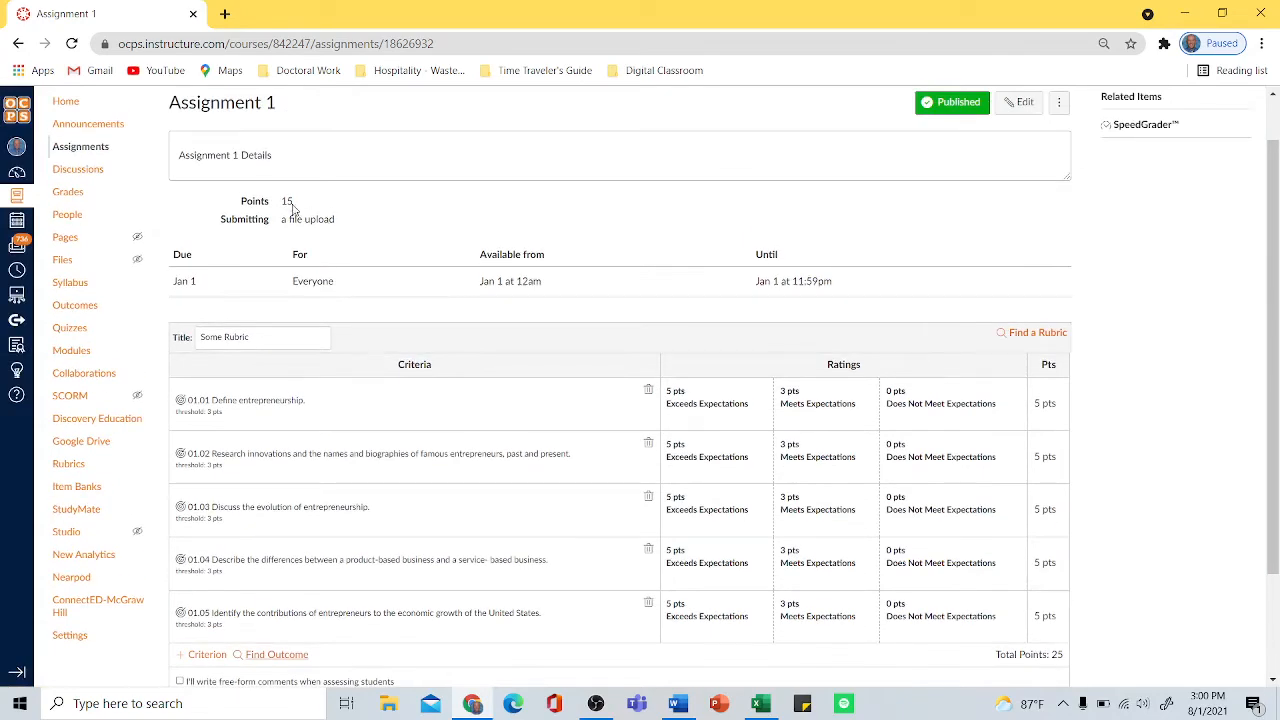
pyautogui.scroll(-2, 300, 250)
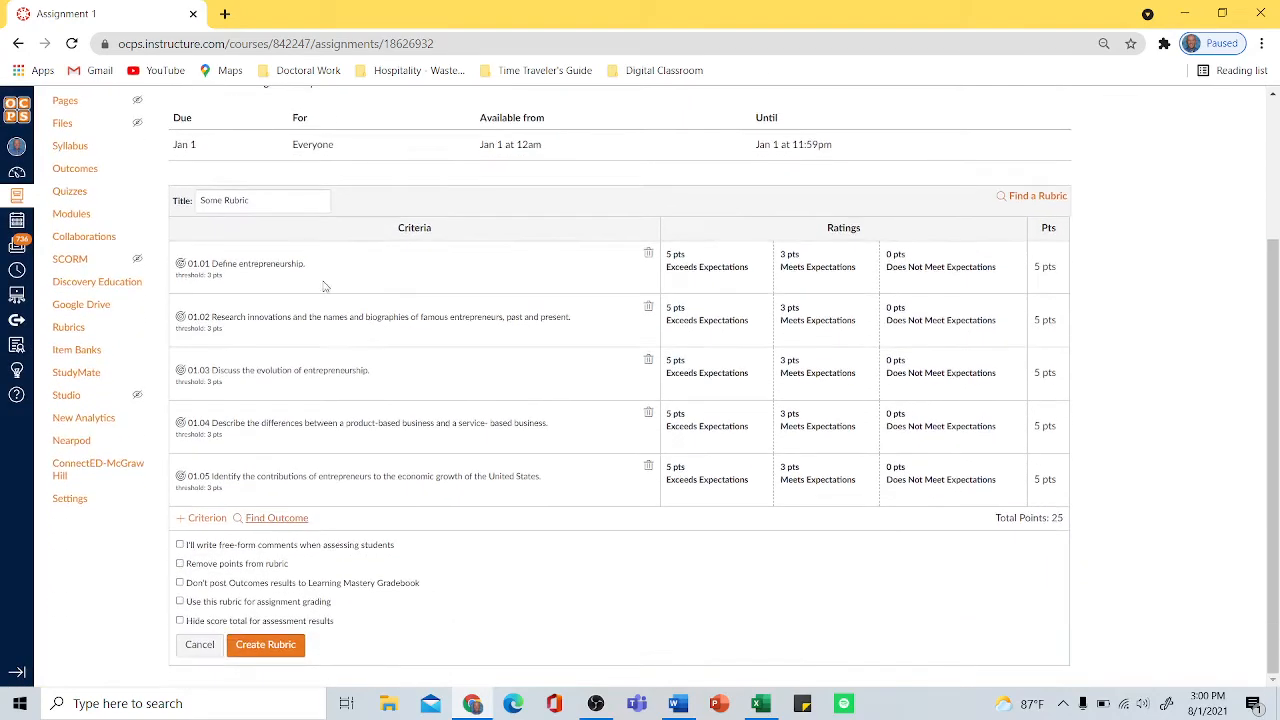
pyautogui.click(180, 602)
pyautogui.click(266, 645)
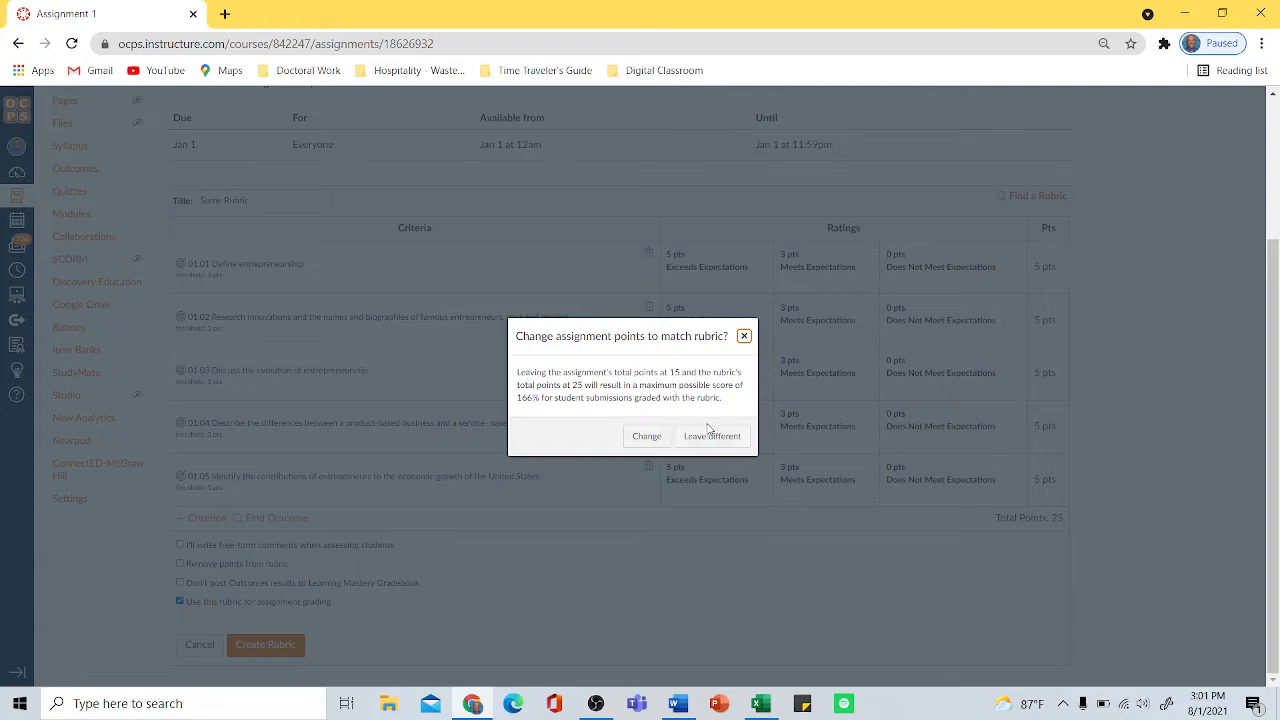
pyautogui.click(647, 438)
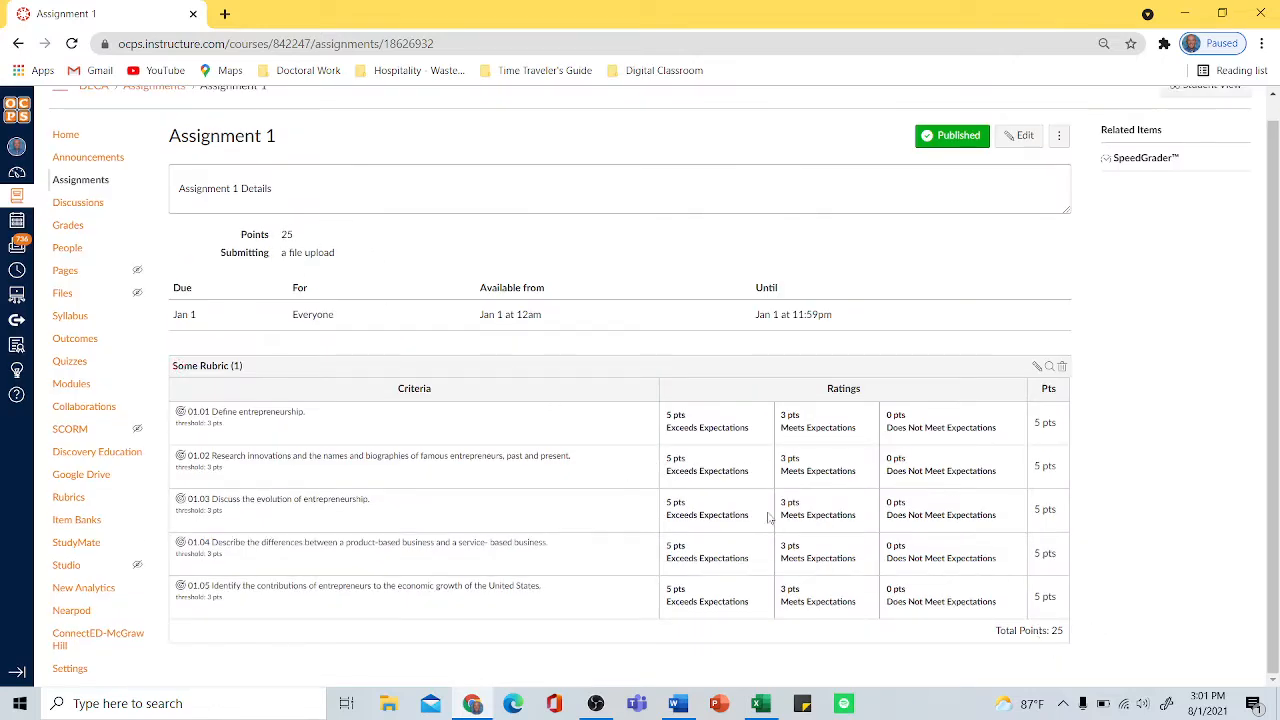
# - Open Assignment 1's rubric for editing, review its title, criteria and options, and update it without making changes
pyautogui.scroll(-1, 1075, 391)
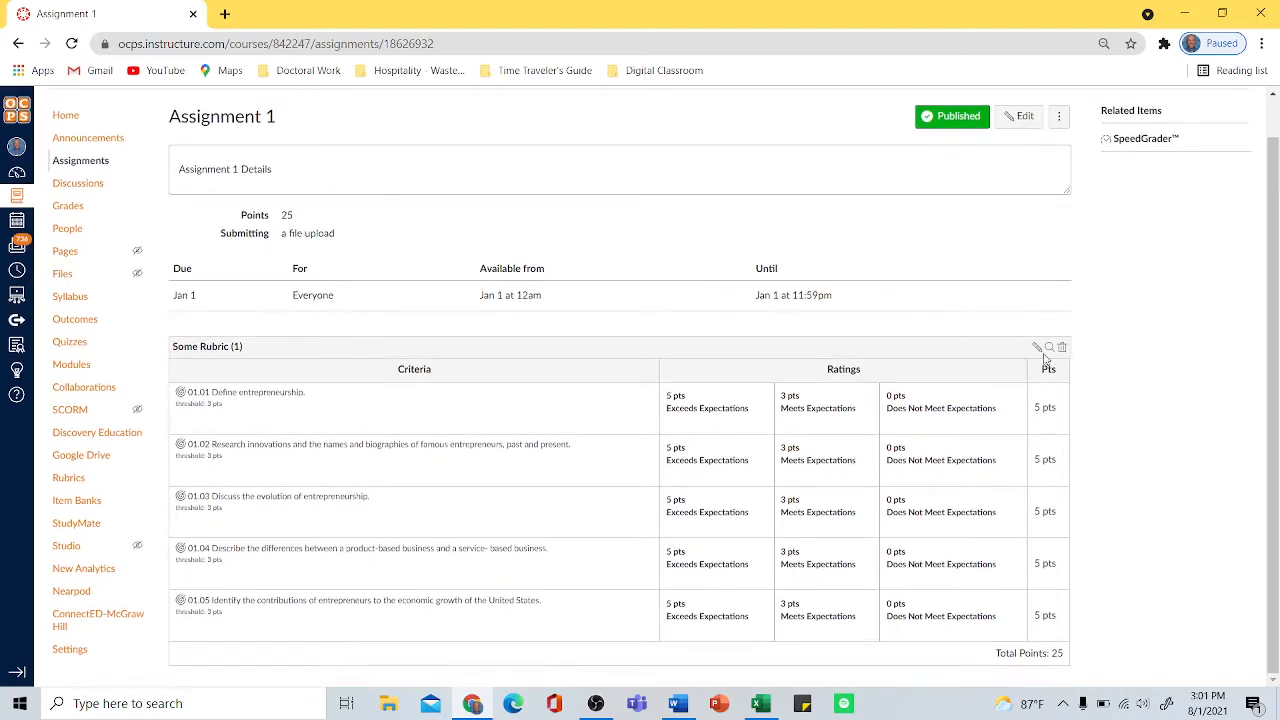
pyautogui.click(1037, 347)
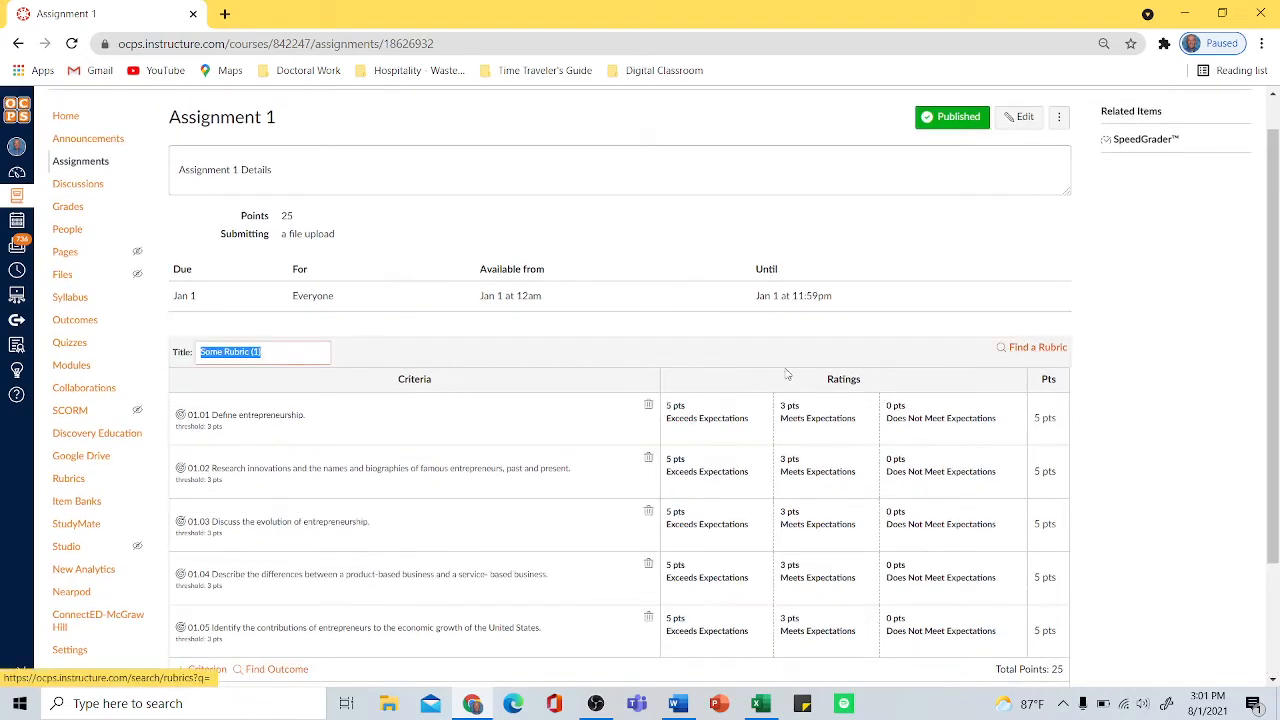
pyautogui.scroll(-2, 620, 403)
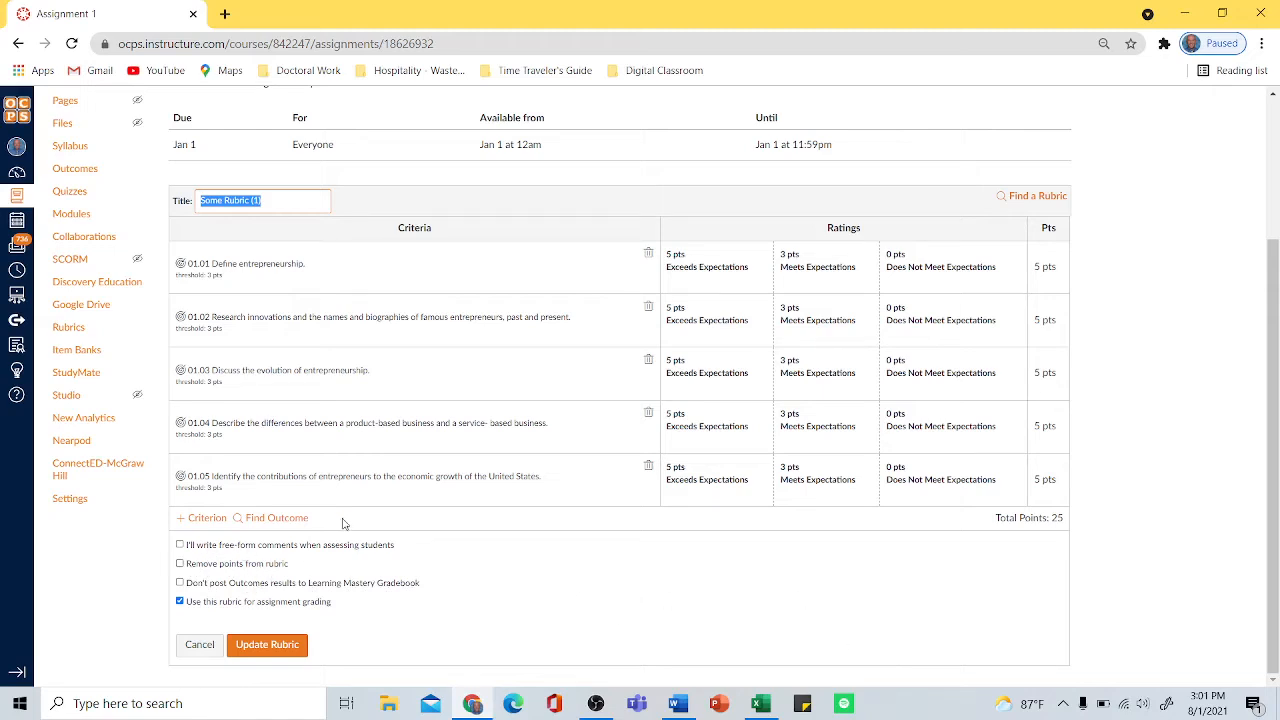
pyautogui.click(274, 648)
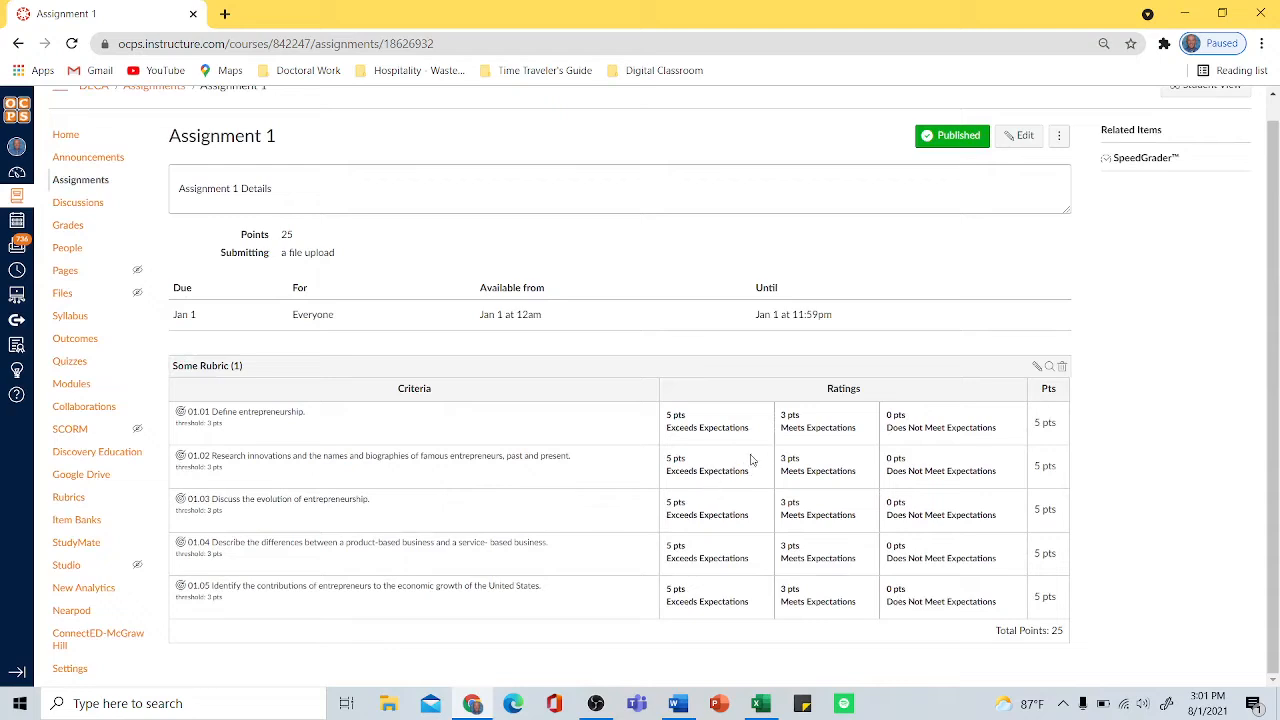
# - Open Assignment 1 in SpeedGrader, display the test student's rubric, and widen the grading pane to show the points fields
pyautogui.click(1146, 160)
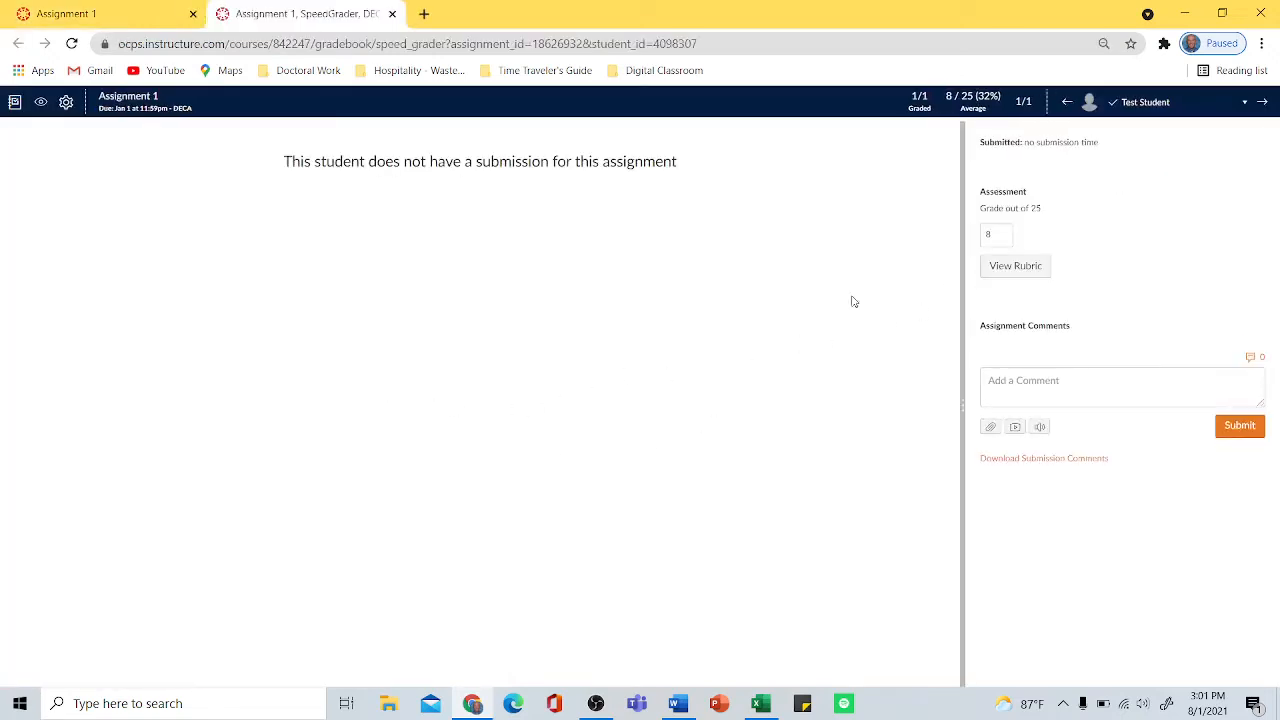
pyautogui.click(1015, 266)
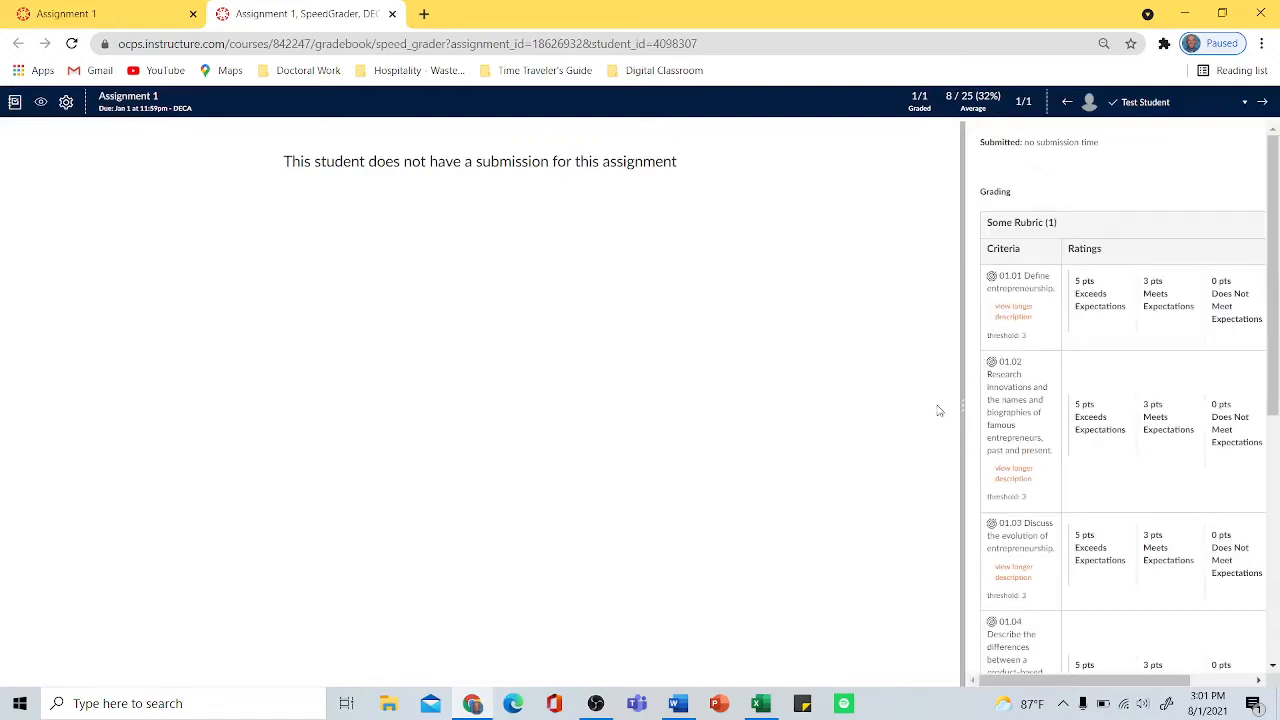
pyautogui.moveTo(963, 411); pyautogui.dragTo(491, 355)
pyautogui.scroll(-3, 580, 300)
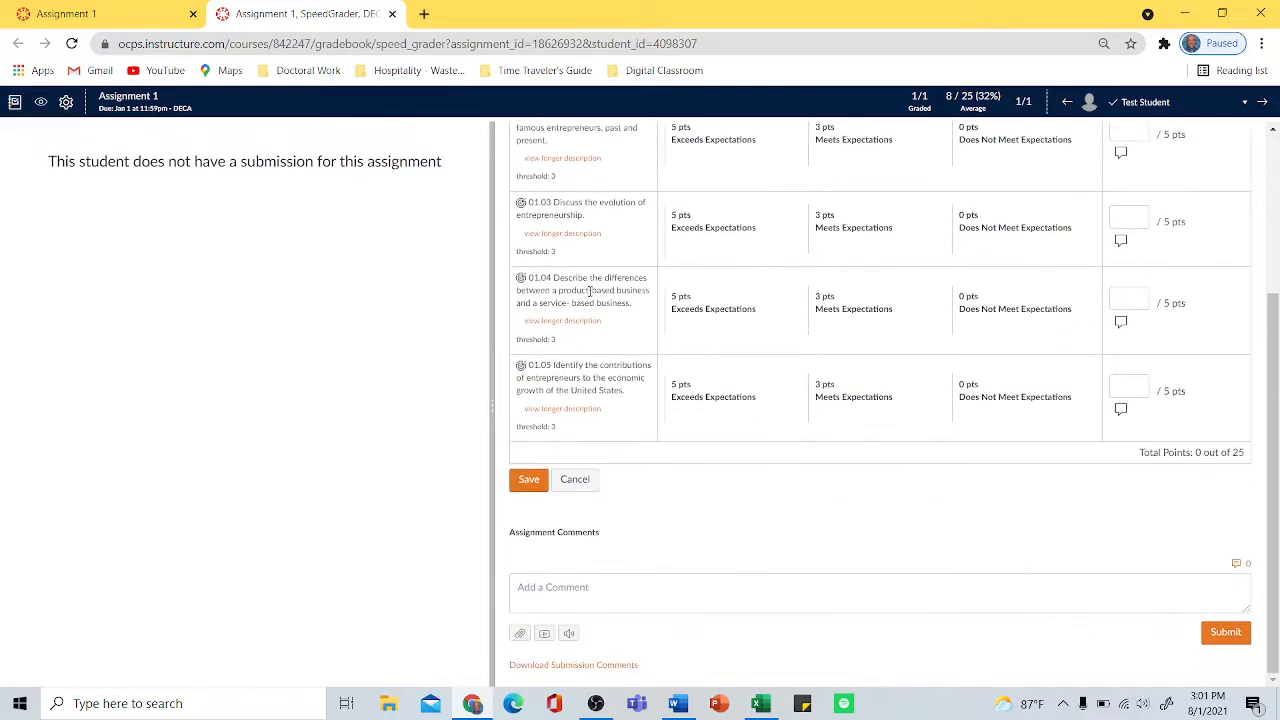
pyautogui.scroll(2, 640, 285)
# - Rate 01.01 as Exceeds Expectations (5 pts), 01.02 as Meets Expectations (3 pts) and 01.03 as Does Not Meet Expectations (0 pts)
pyautogui.click(705, 292)
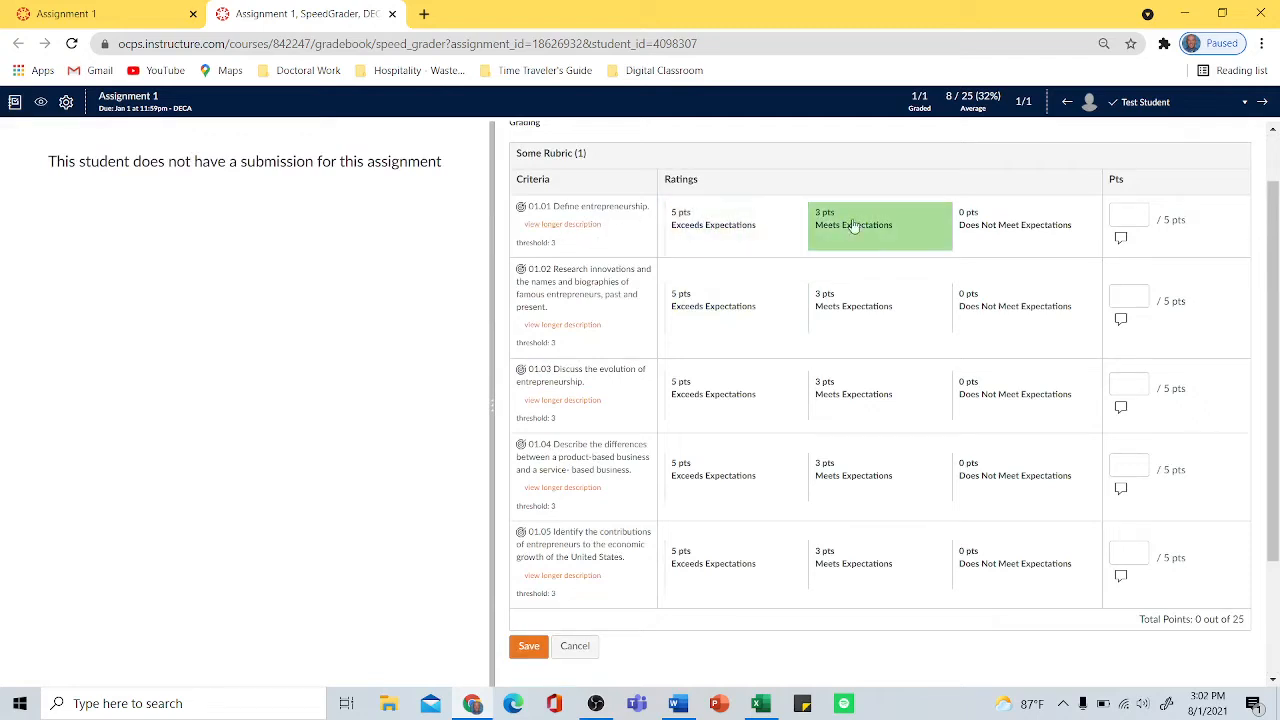
pyautogui.click(713, 230)
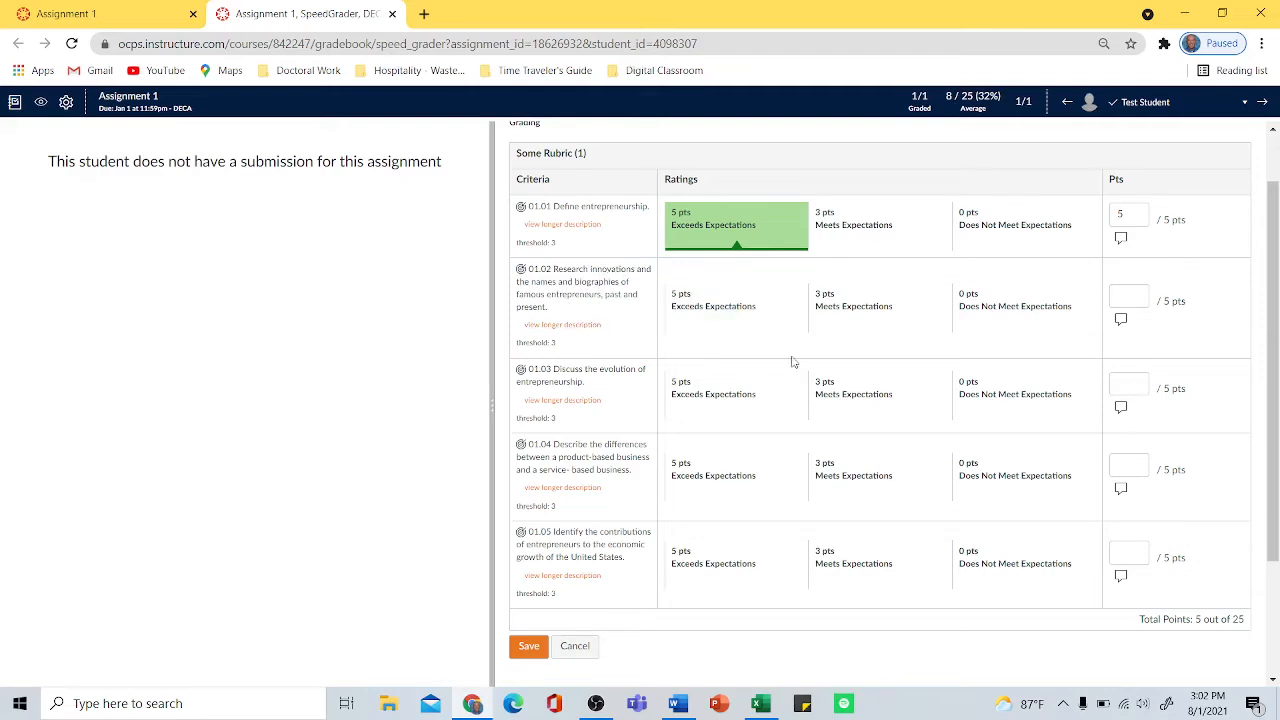
pyautogui.click(860, 315)
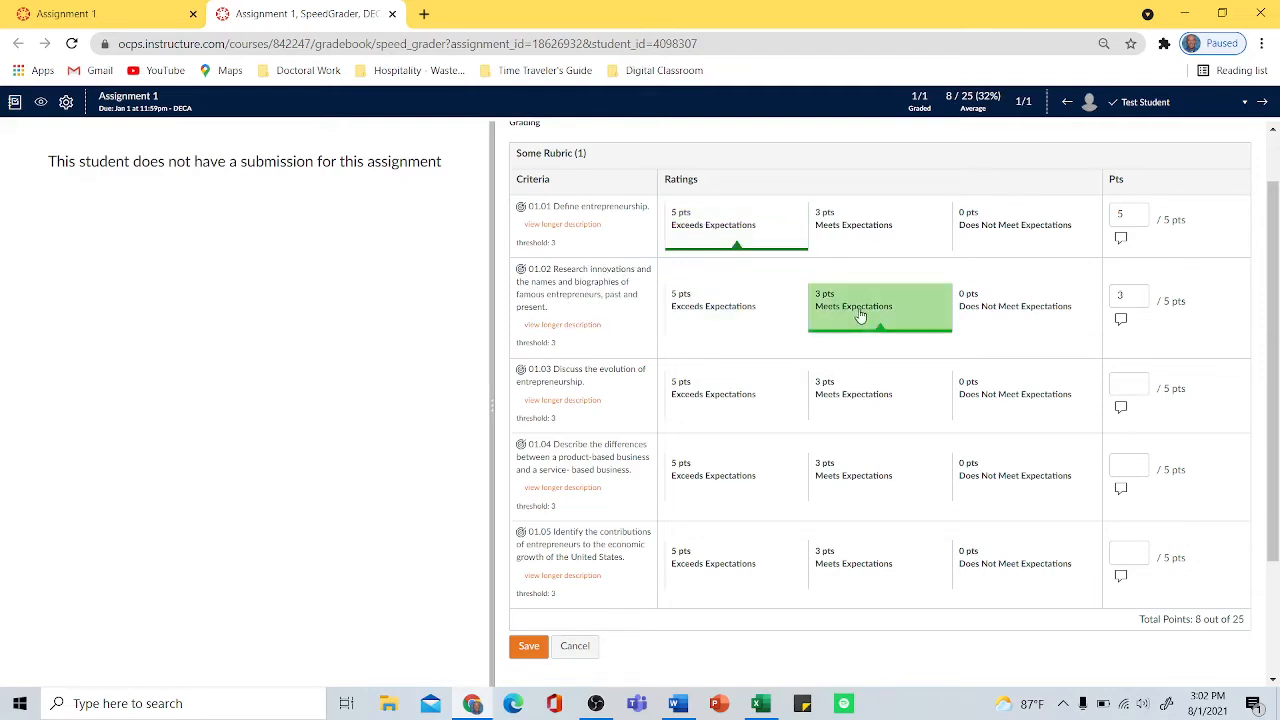
pyautogui.scroll(-1, 790, 300)
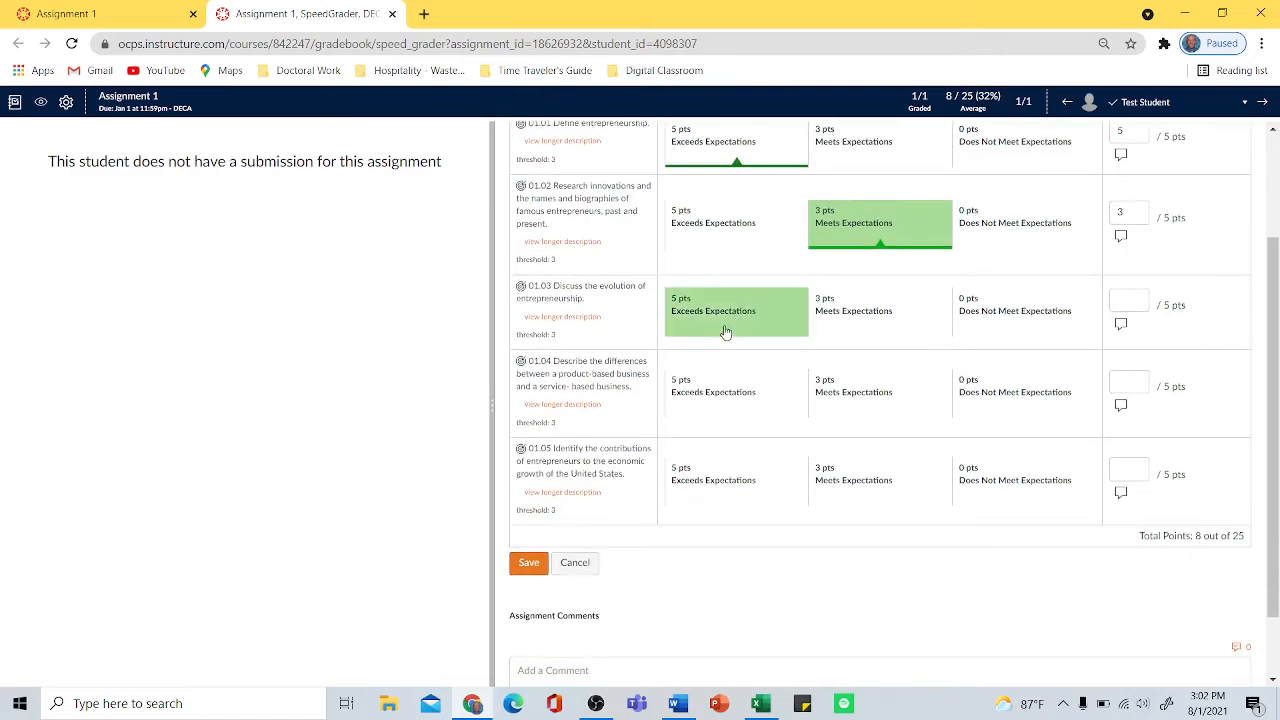
pyautogui.click(980, 325)
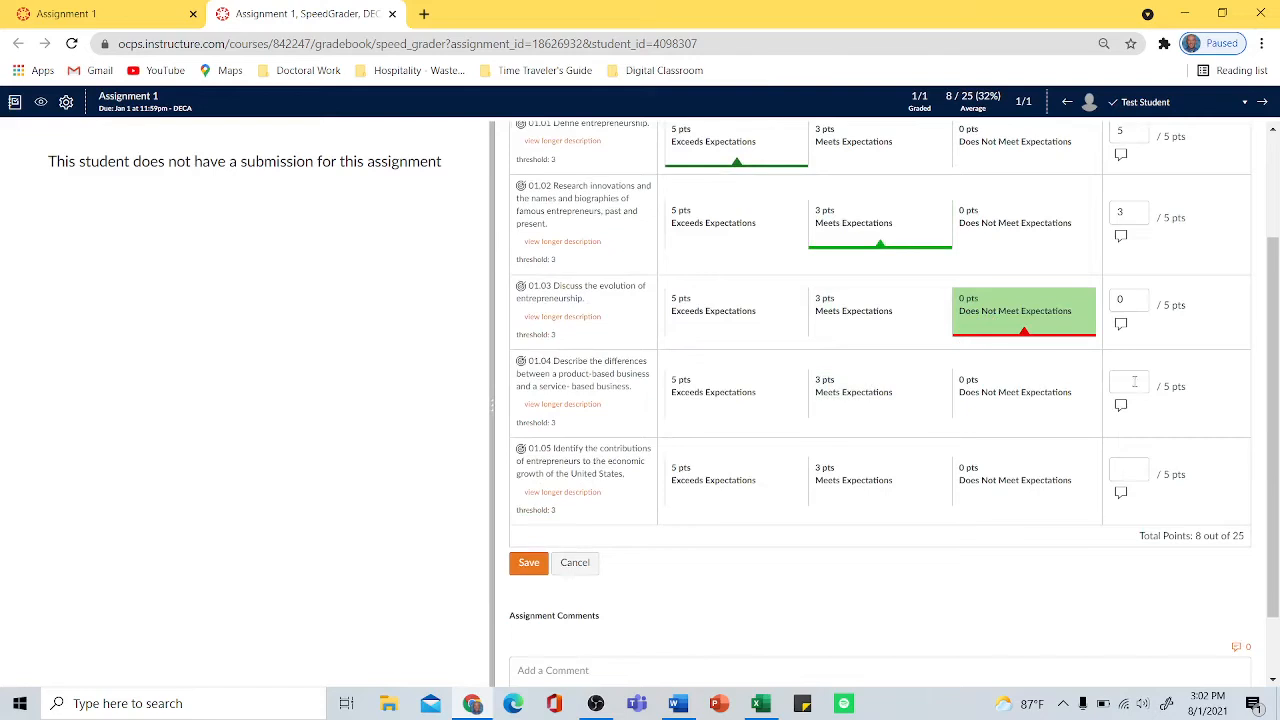
# - Enter custom rubric scores of 2 points for outcome 01.04 and 4 points for outcome 01.05
pyautogui.click(1125, 377)
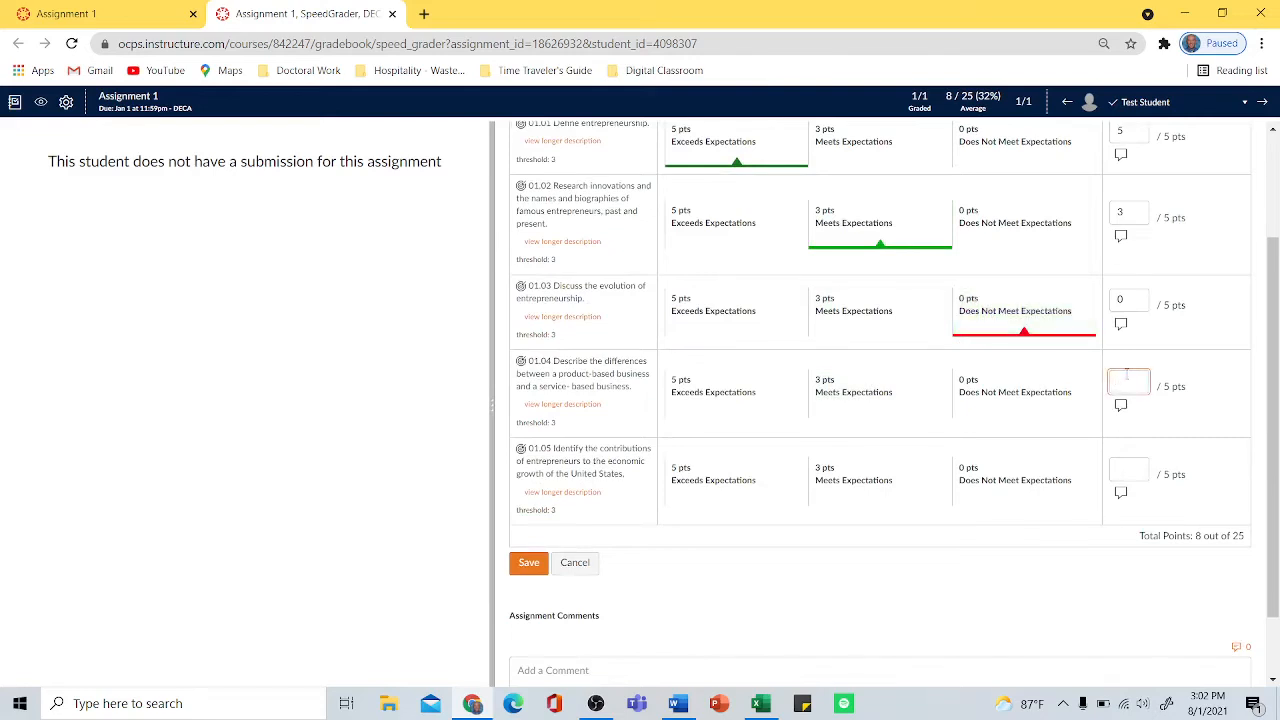
pyautogui.write('2')
pyautogui.click(1122, 462)
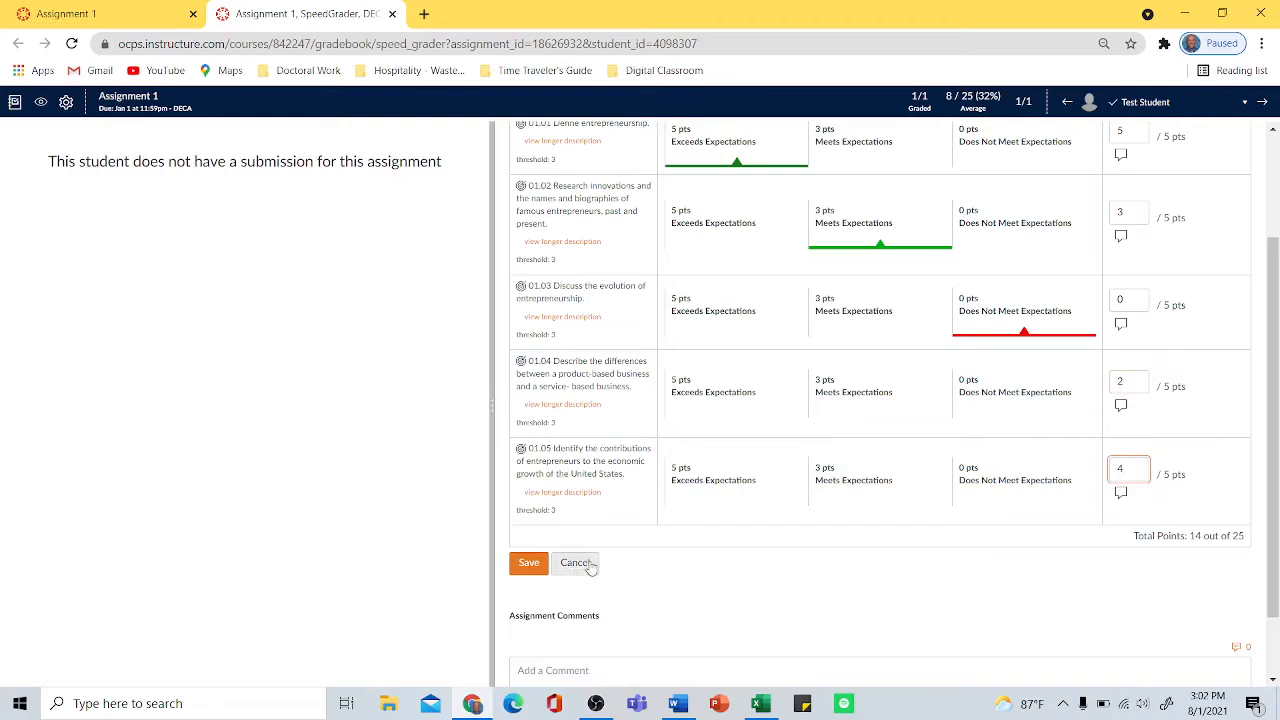
pyautogui.press('Tab')
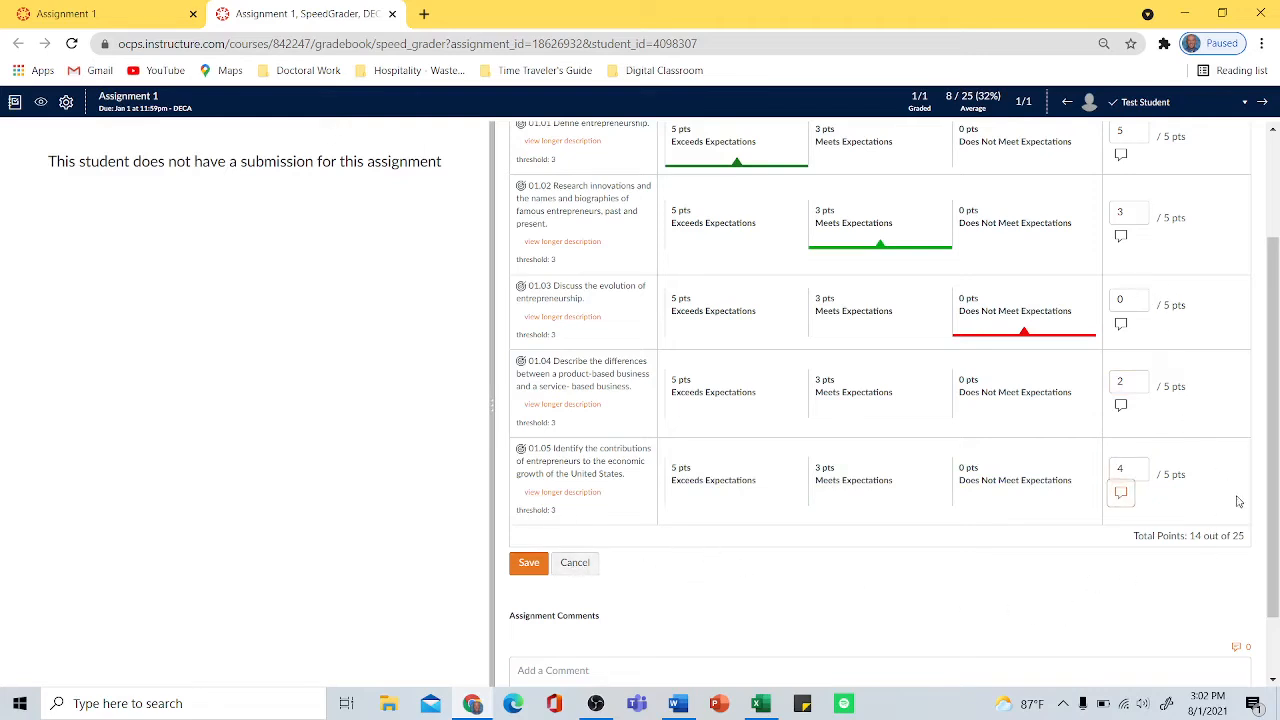
# - Save the test student's rubric assessment for Assignment 1 and review the recorded ratings
pyautogui.click(527, 563)
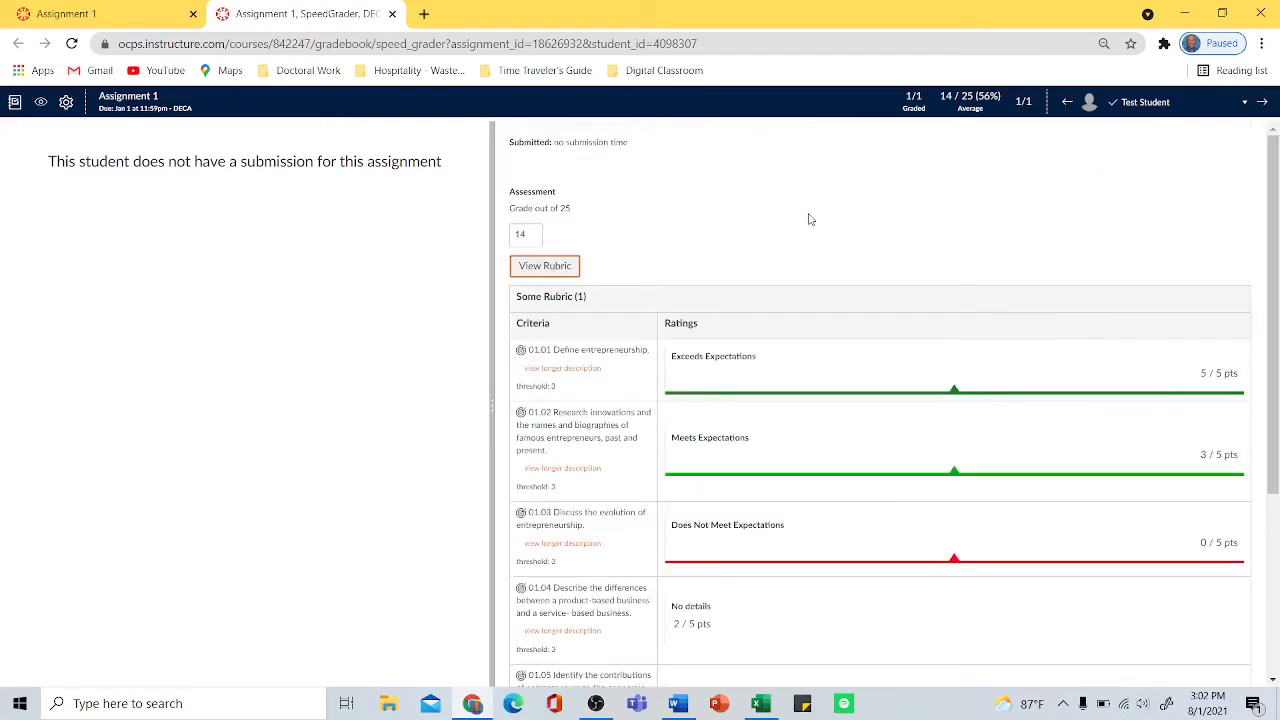
pyautogui.scroll(-4, 809, 260)
pyautogui.scroll(4, 808, 331)
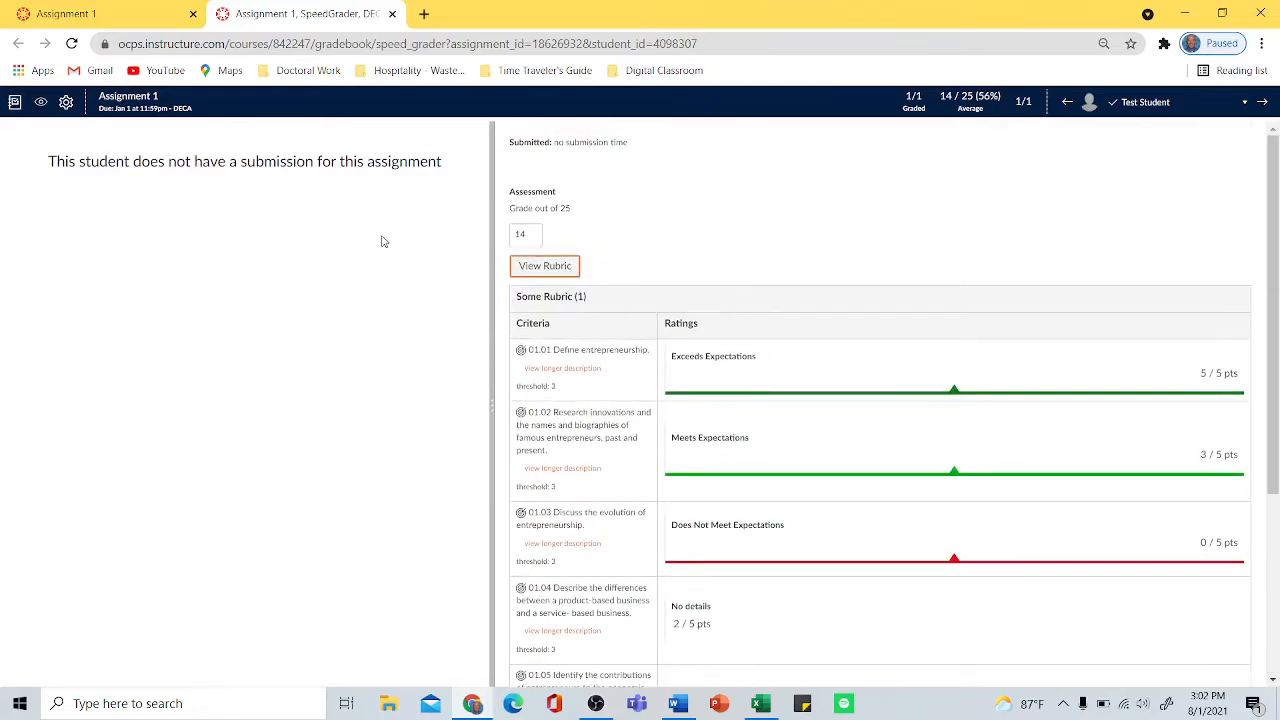
# - Go from SpeedGrader to the gradebook and clear the test student's grades for Assignment 2 and Assignment 3
pyautogui.click(14, 104)
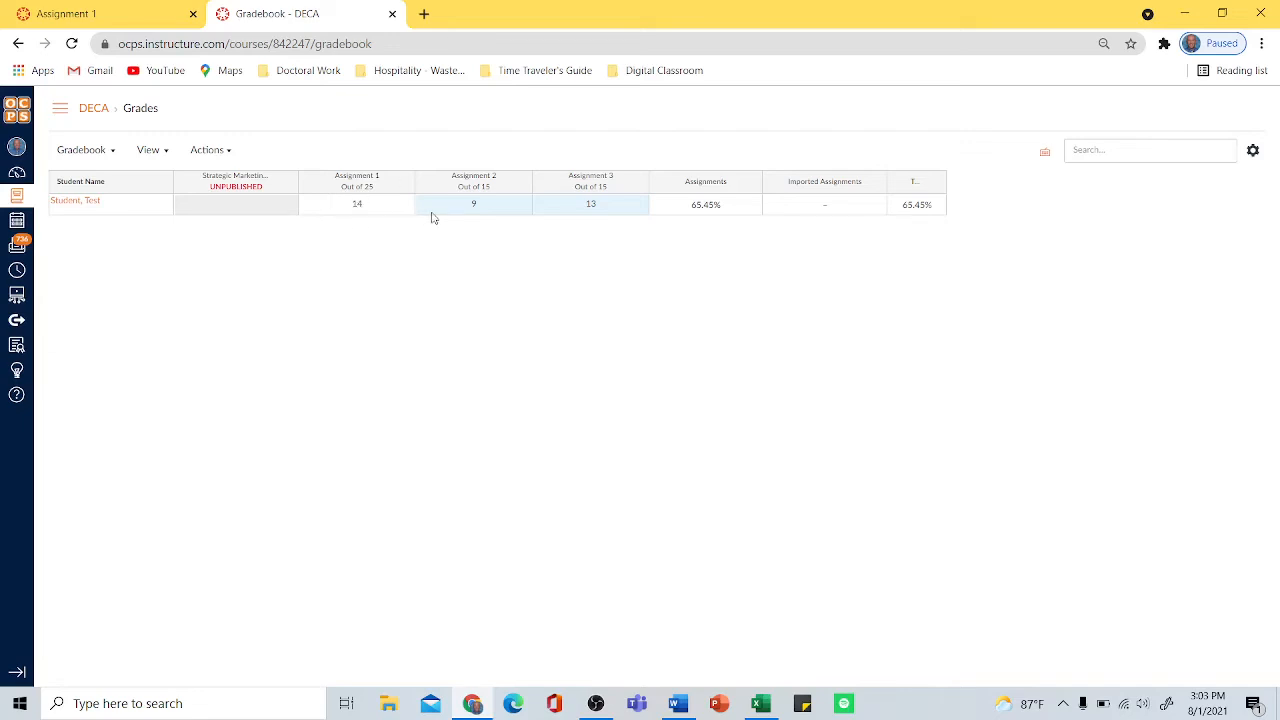
pyautogui.click(478, 205)
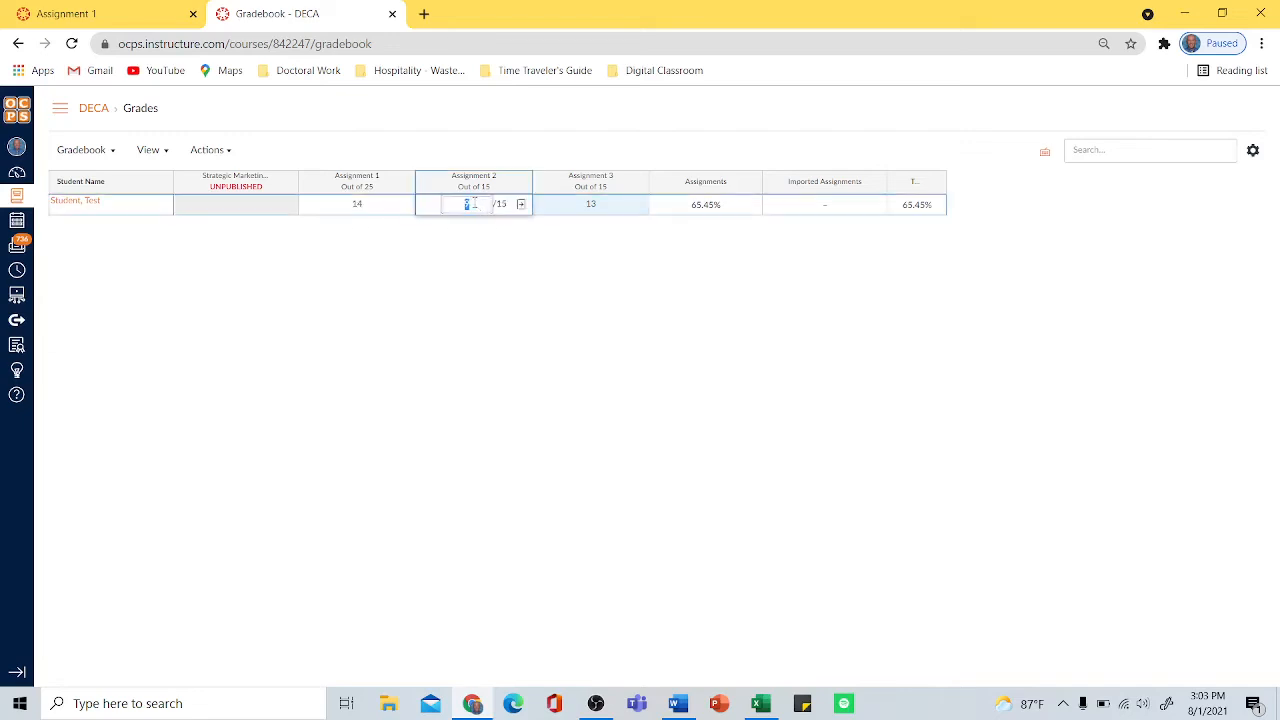
pyautogui.press('BackSpace')
pyautogui.click(604, 207)
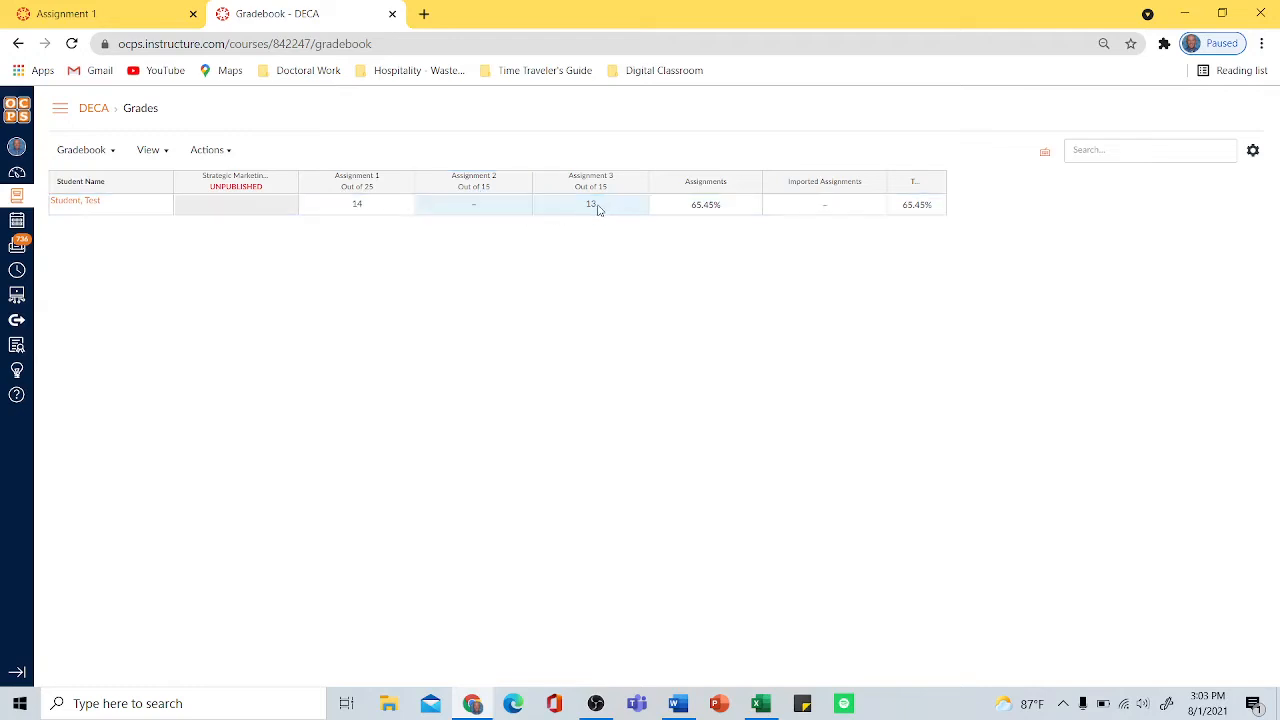
pyautogui.click(599, 207)
pyautogui.press('BackSpace')
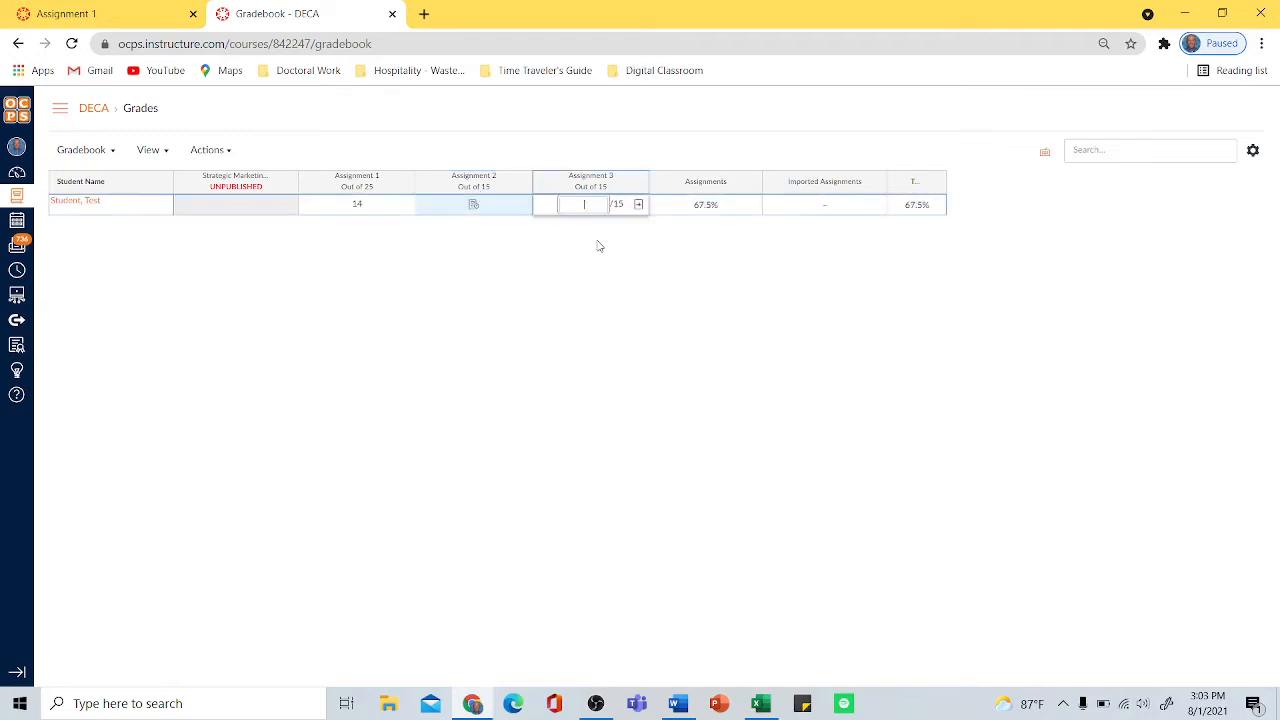
pyautogui.press('Tab')
pyautogui.click(634, 284)
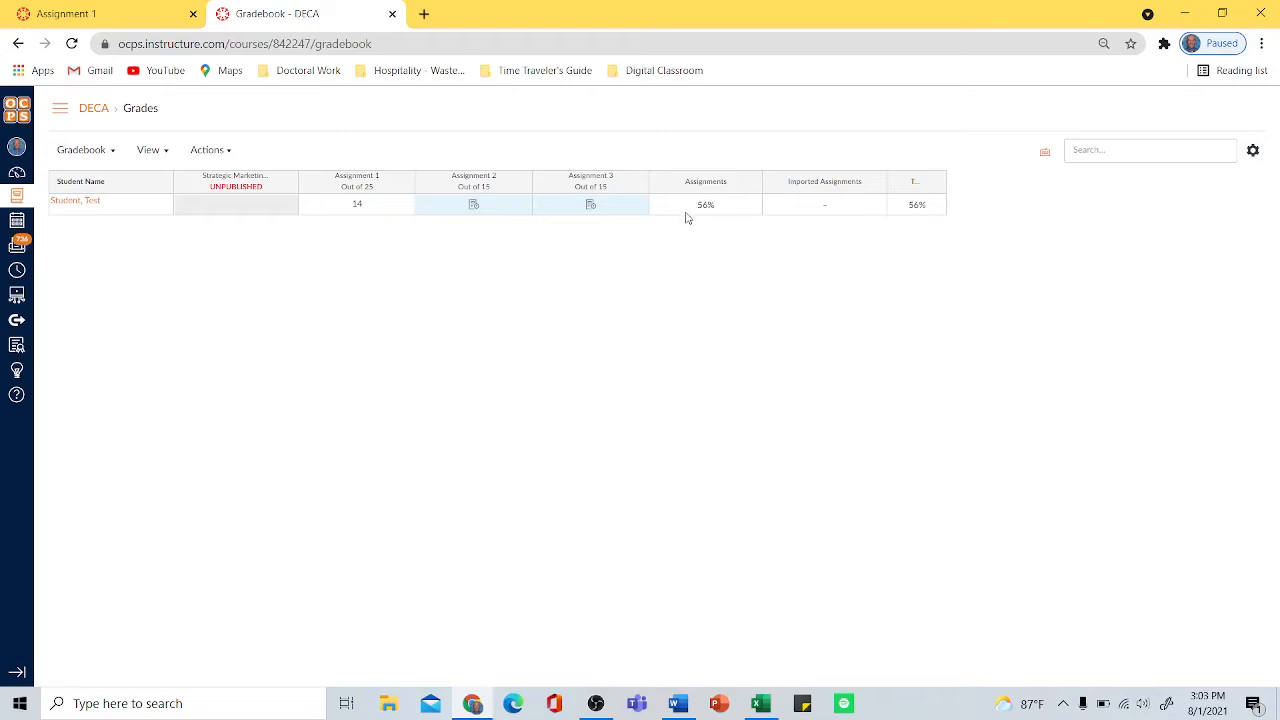
# - Switch the gradebook to Learning Mastery and examine the test student's scores for outcomes 01.01 to 01.05
pyautogui.click(111, 155)
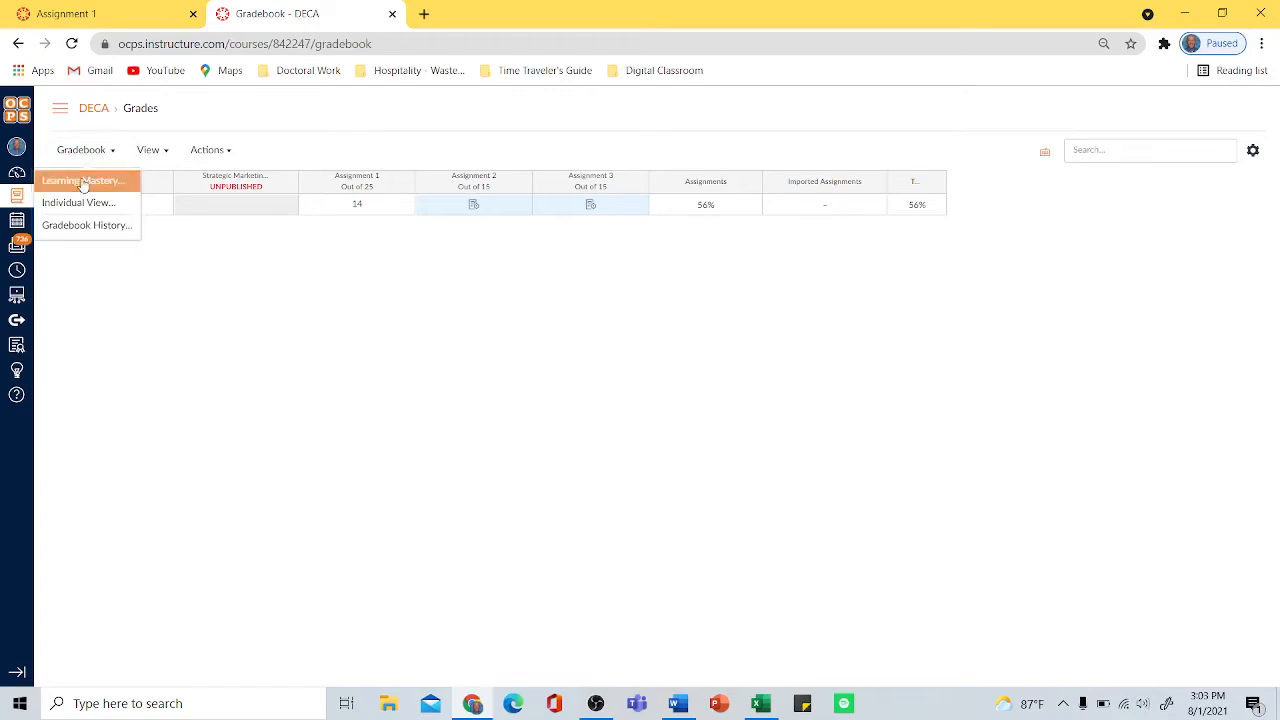
pyautogui.click(82, 183)
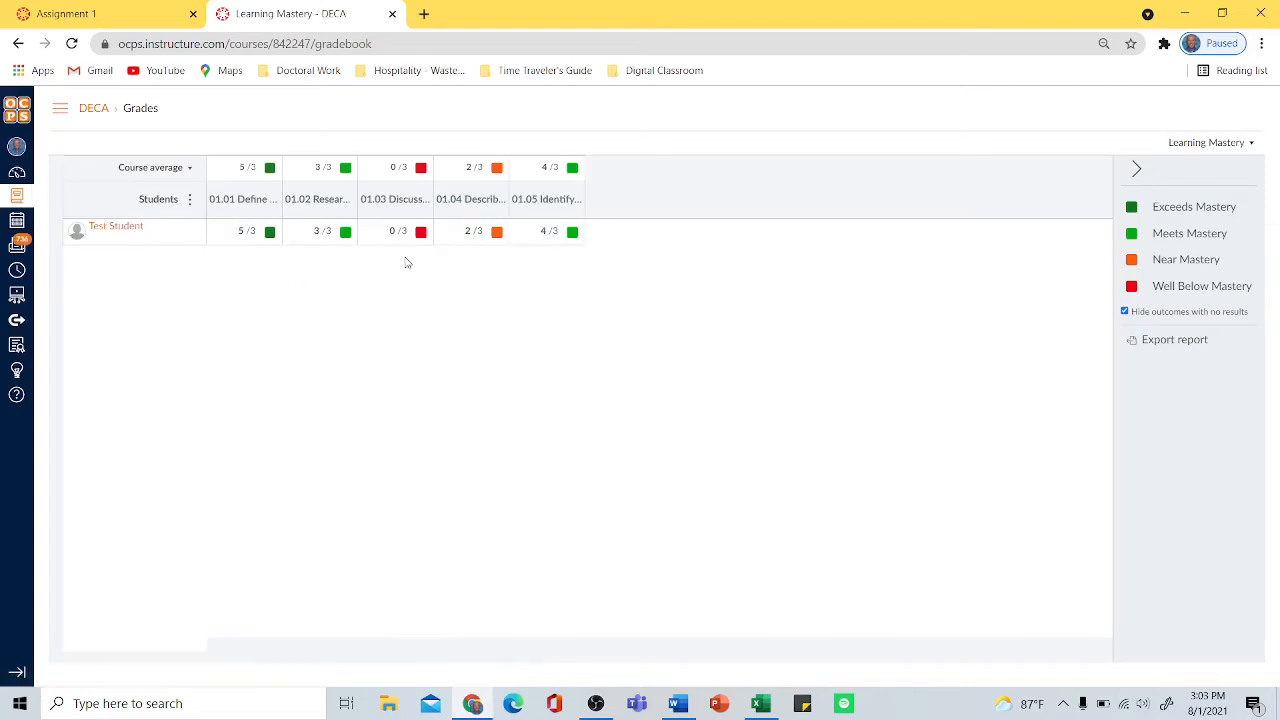
pyautogui.moveTo(255, 215)
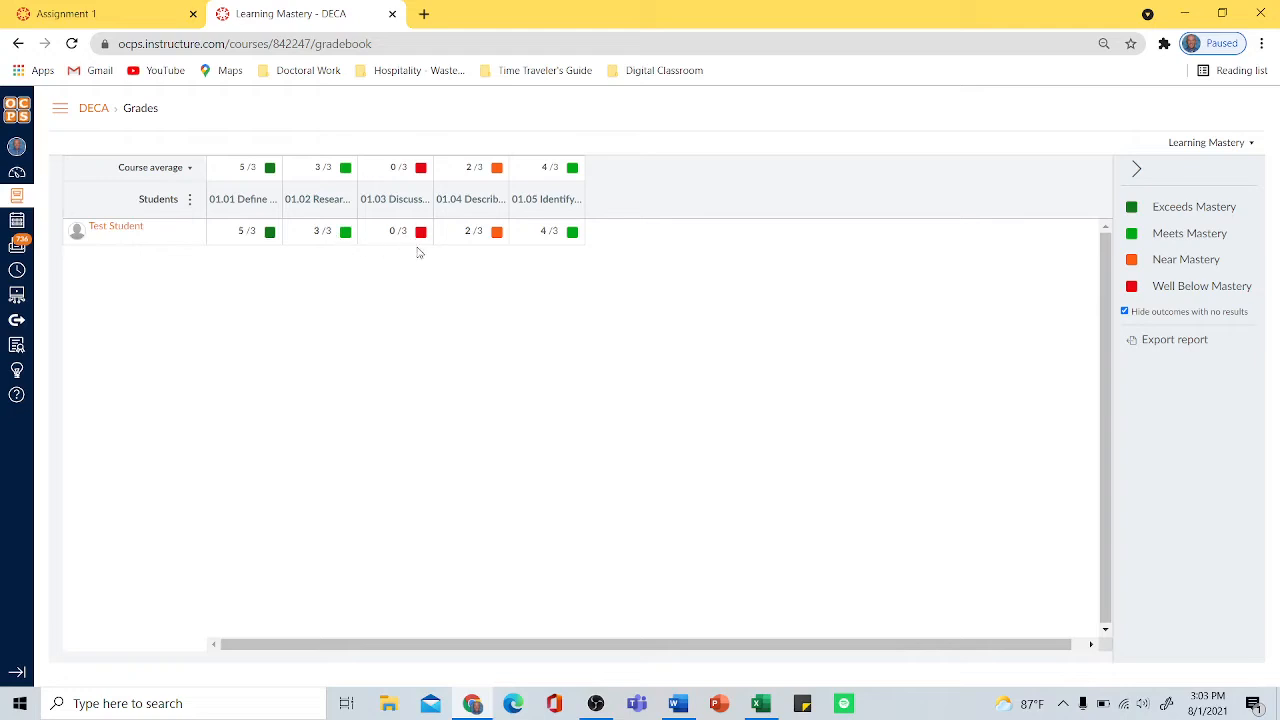
pyautogui.moveTo(374, 196)
pyautogui.moveTo(425, 170)
pyautogui.moveTo(232, 205)
# - Go to the course's quizzes and open the Strategic Marketing Planning quiz for editing
pyautogui.click(59, 108)
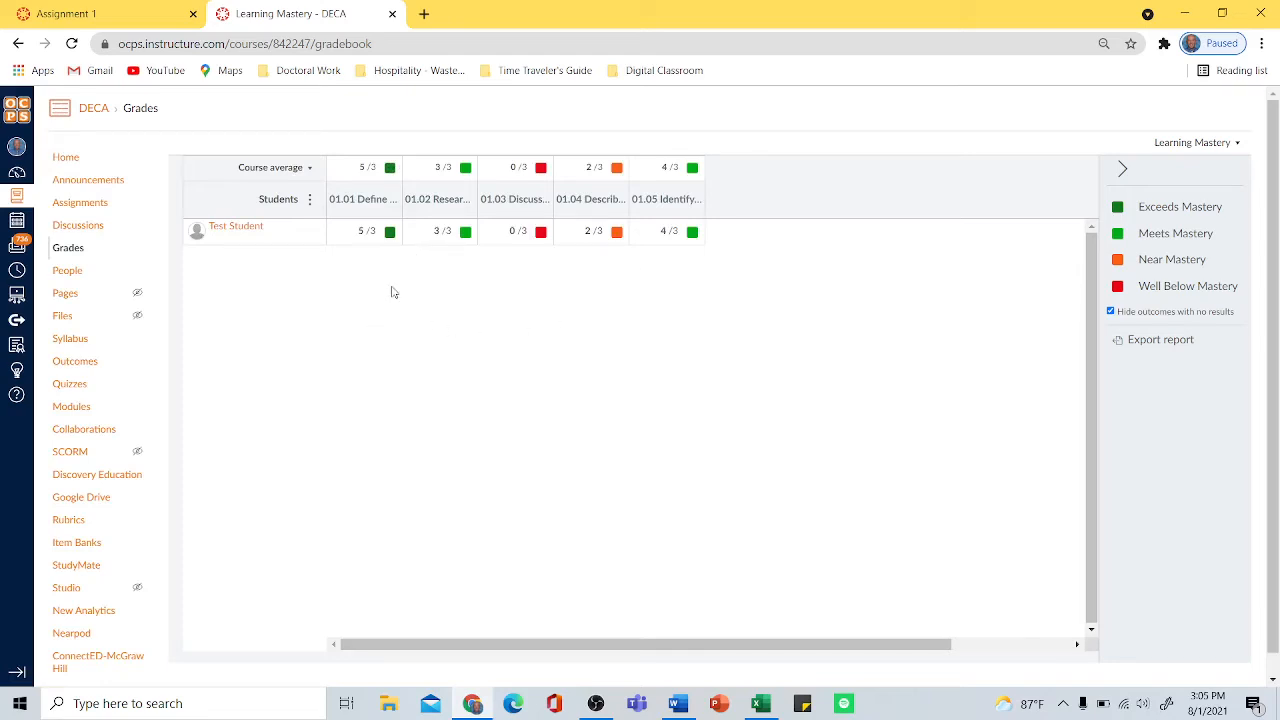
pyautogui.click(70, 385)
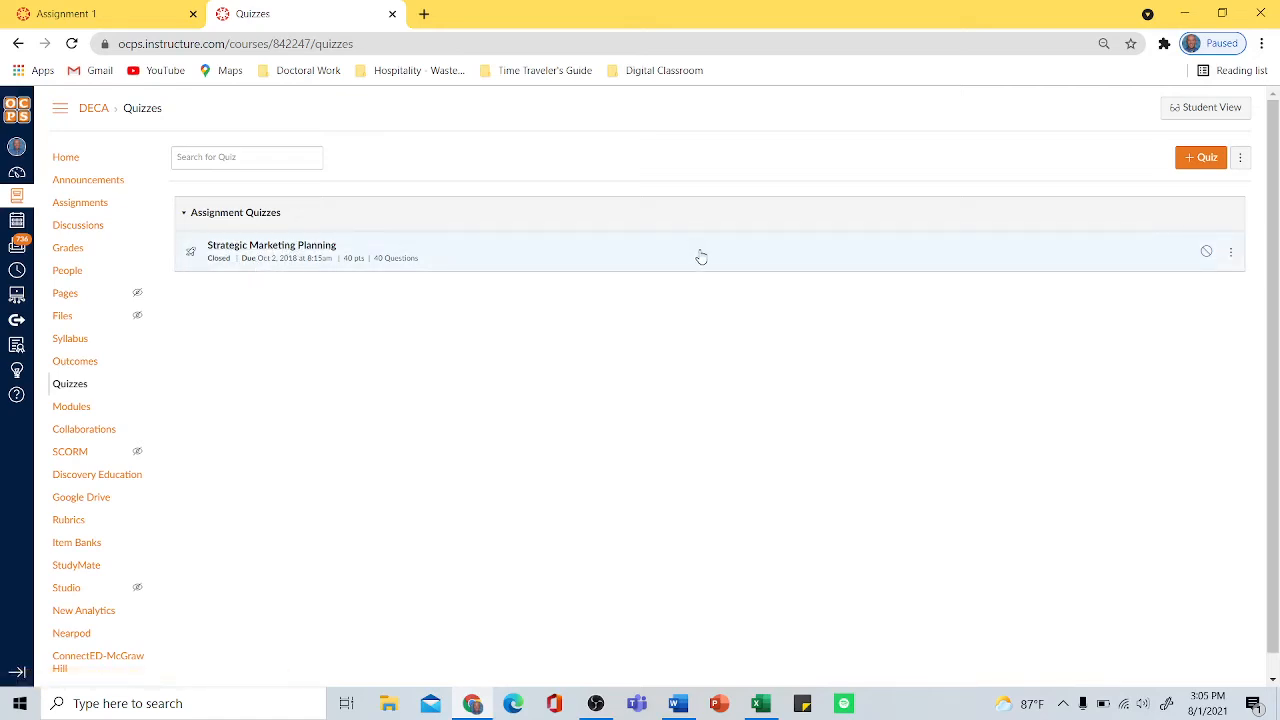
pyautogui.click(273, 249)
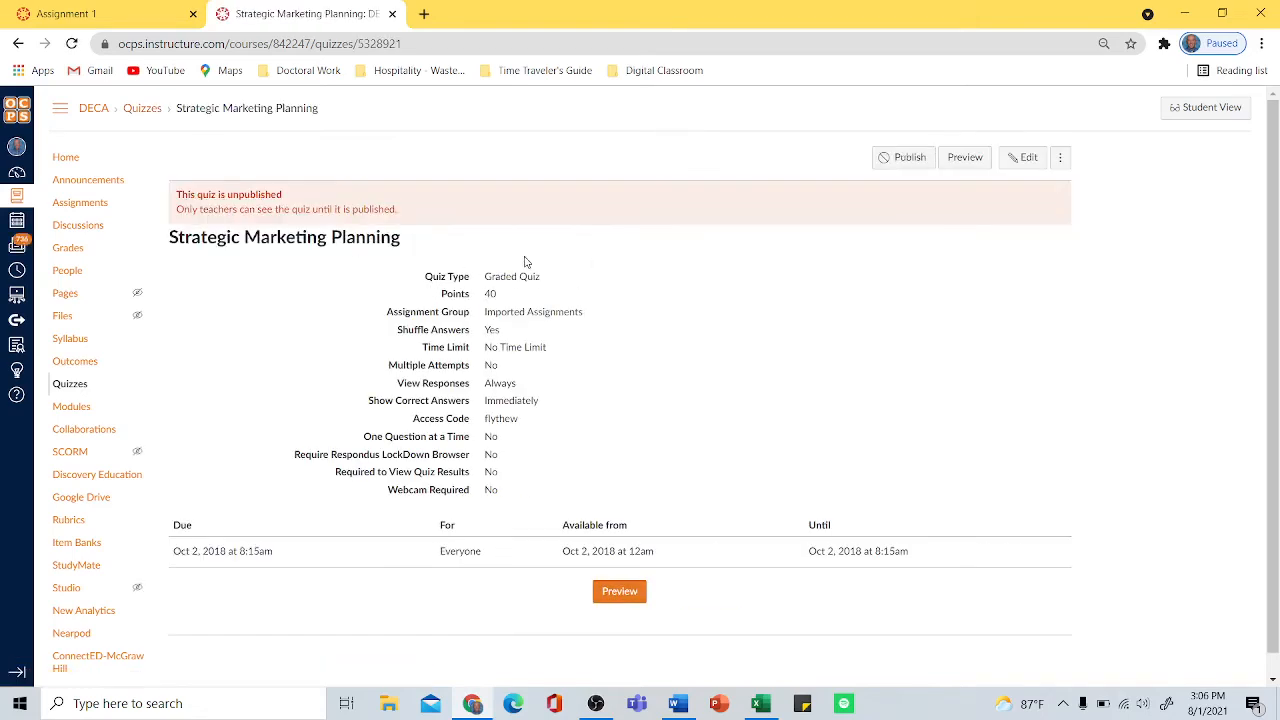
pyautogui.click(1020, 157)
pyautogui.click(1024, 166)
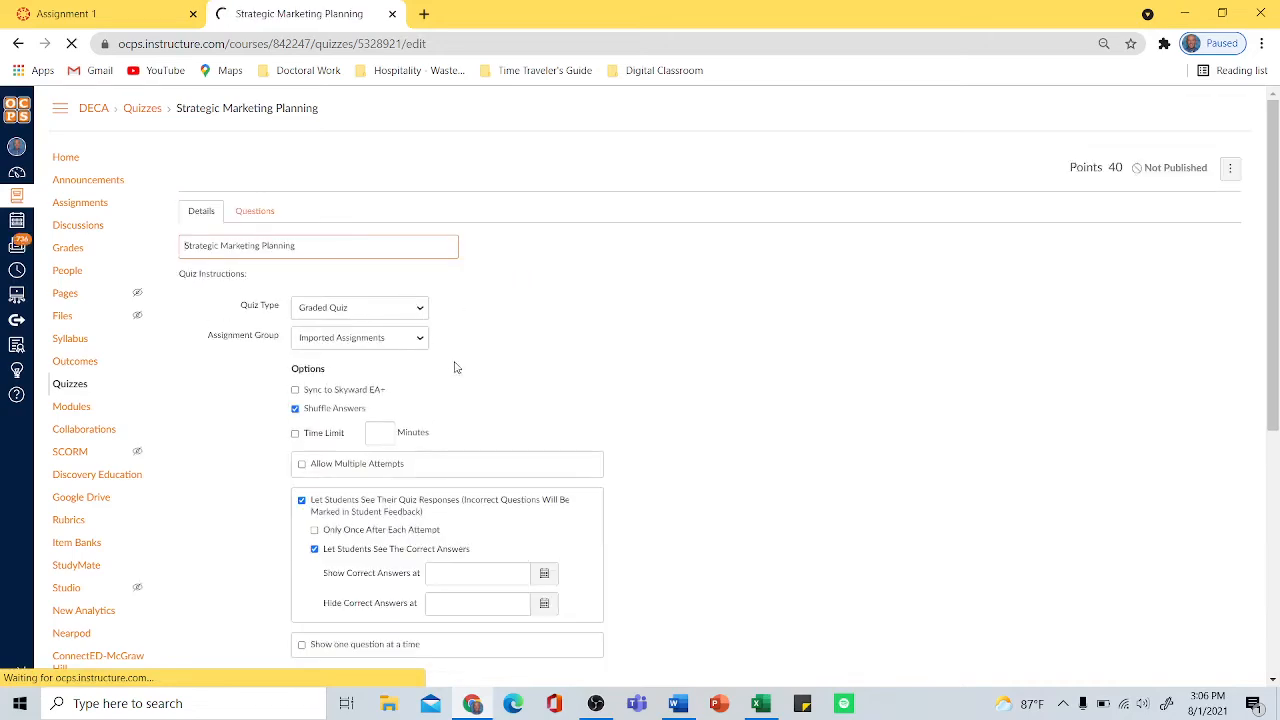
# - Examine the classic quiz's question list and its details and options
pyautogui.click(257, 211)
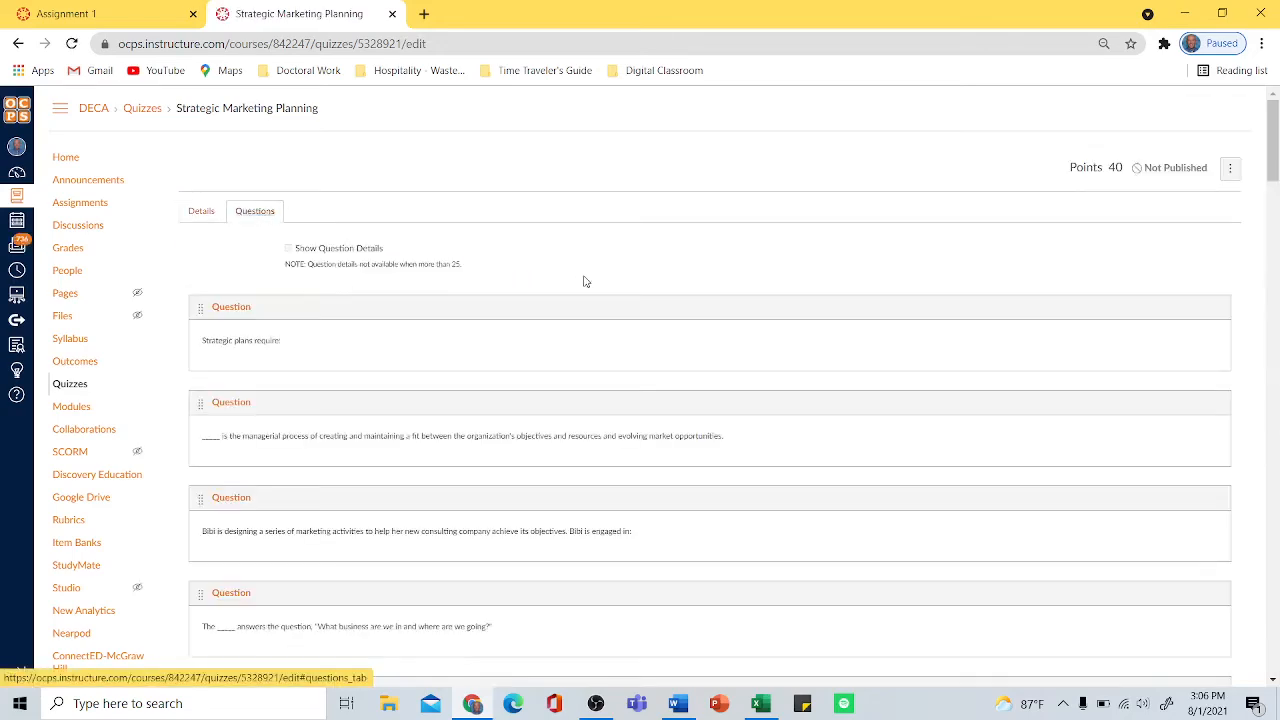
pyautogui.scroll(-15, 590, 290)
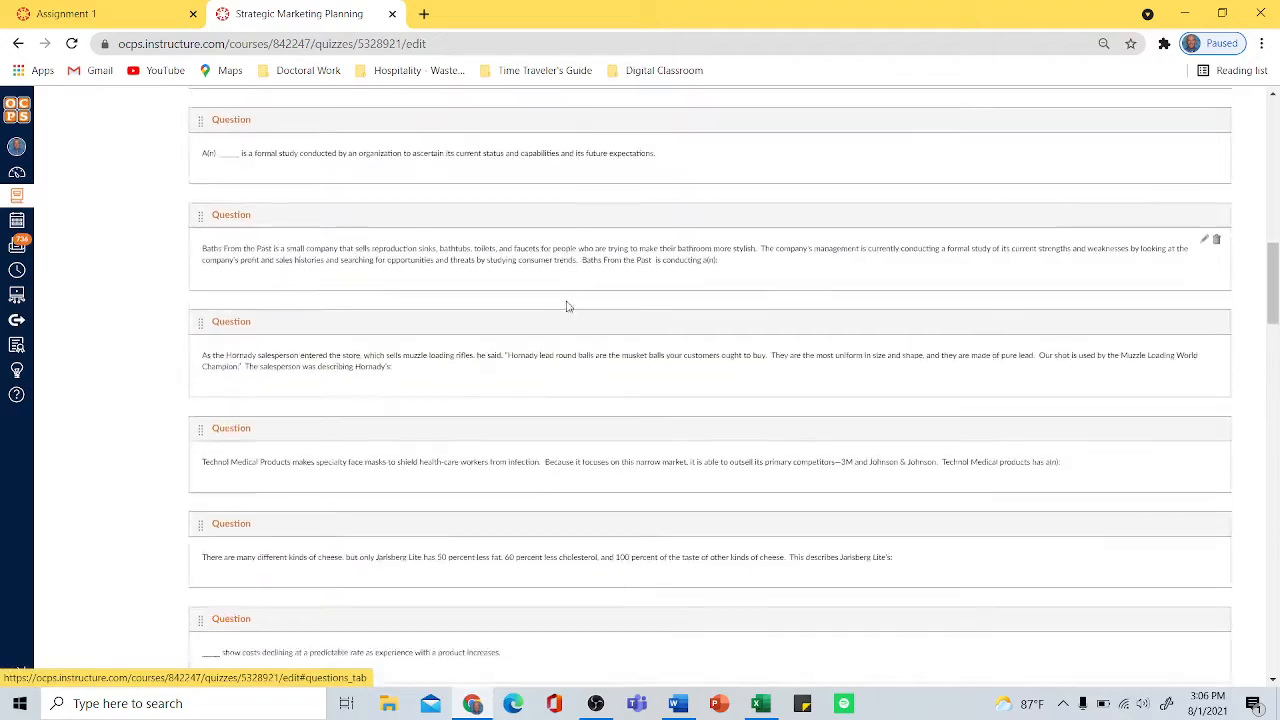
pyautogui.scroll(-15, 566, 306)
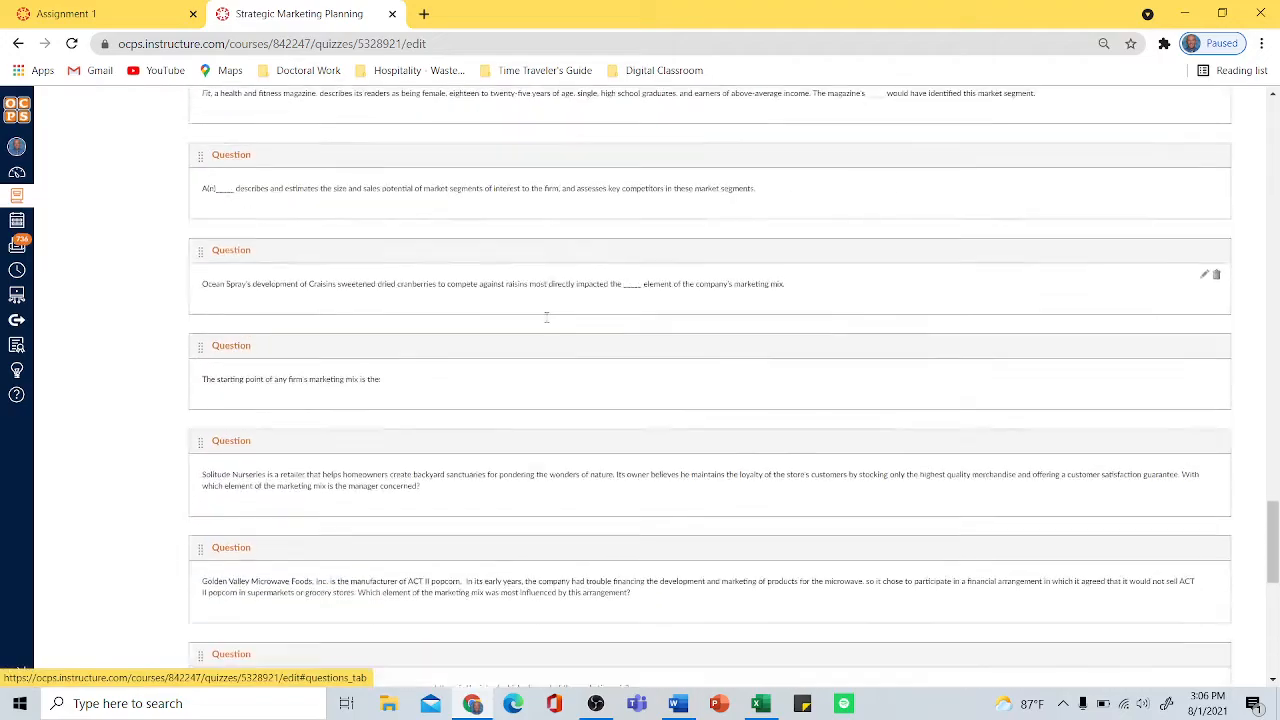
pyautogui.scroll(-5, 546, 318)
pyautogui.scroll(10, 545, 322)
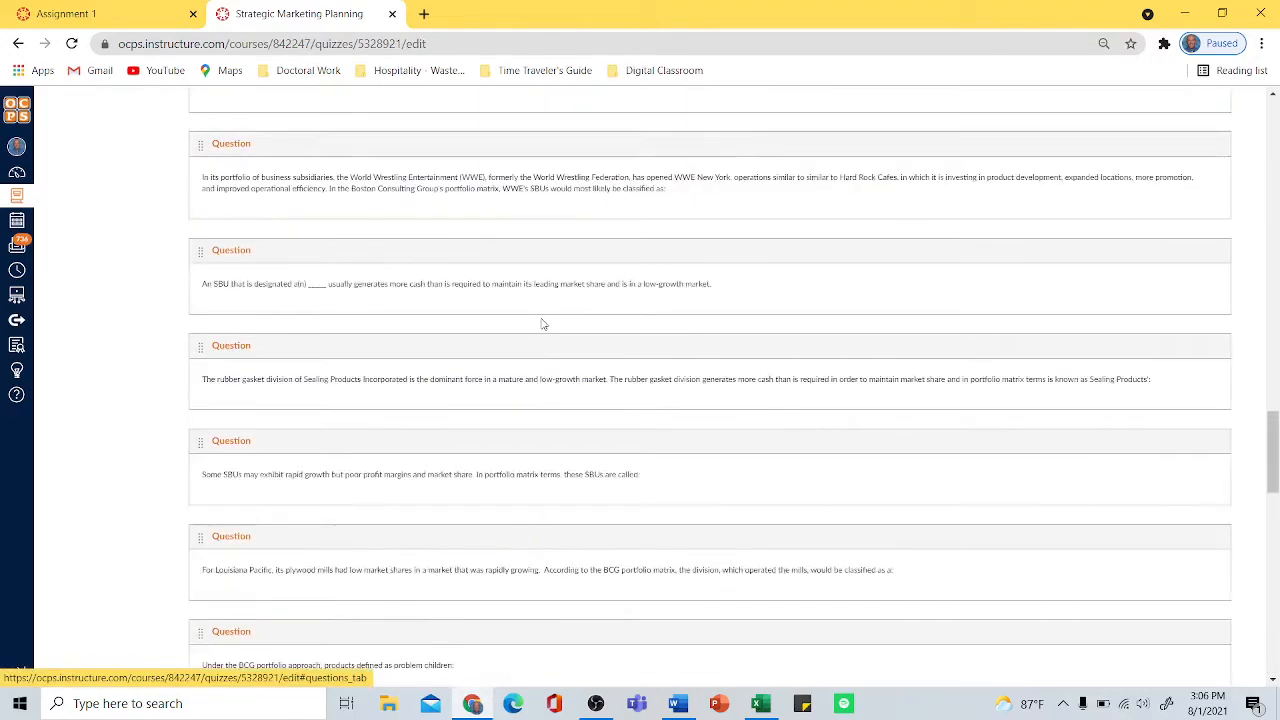
pyautogui.scroll(20, 540, 320)
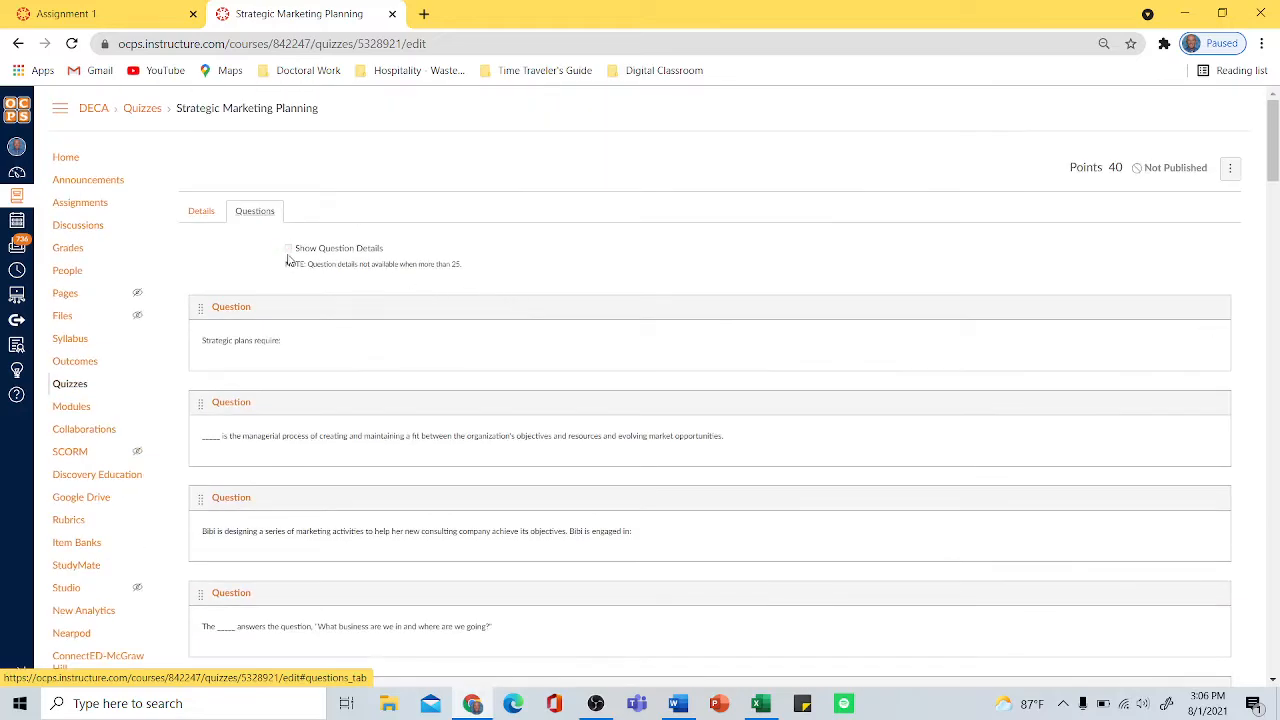
pyautogui.click(201, 213)
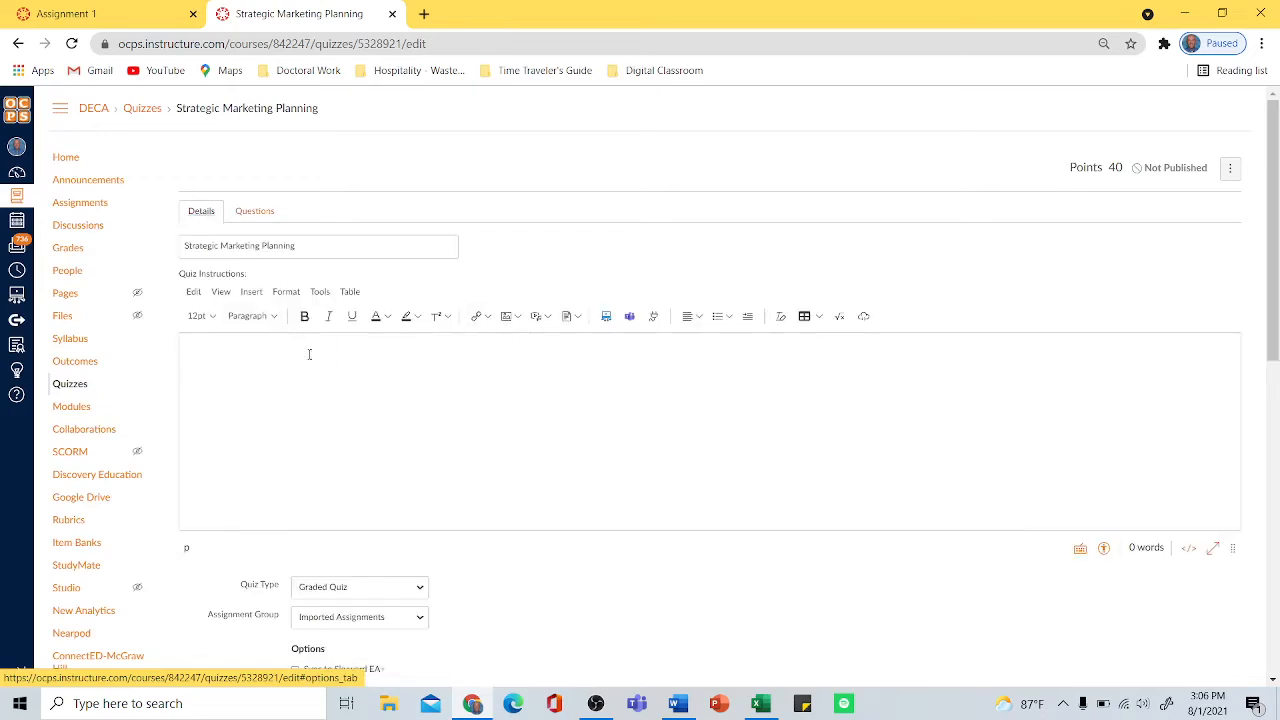
pyautogui.scroll(-4, 380, 355)
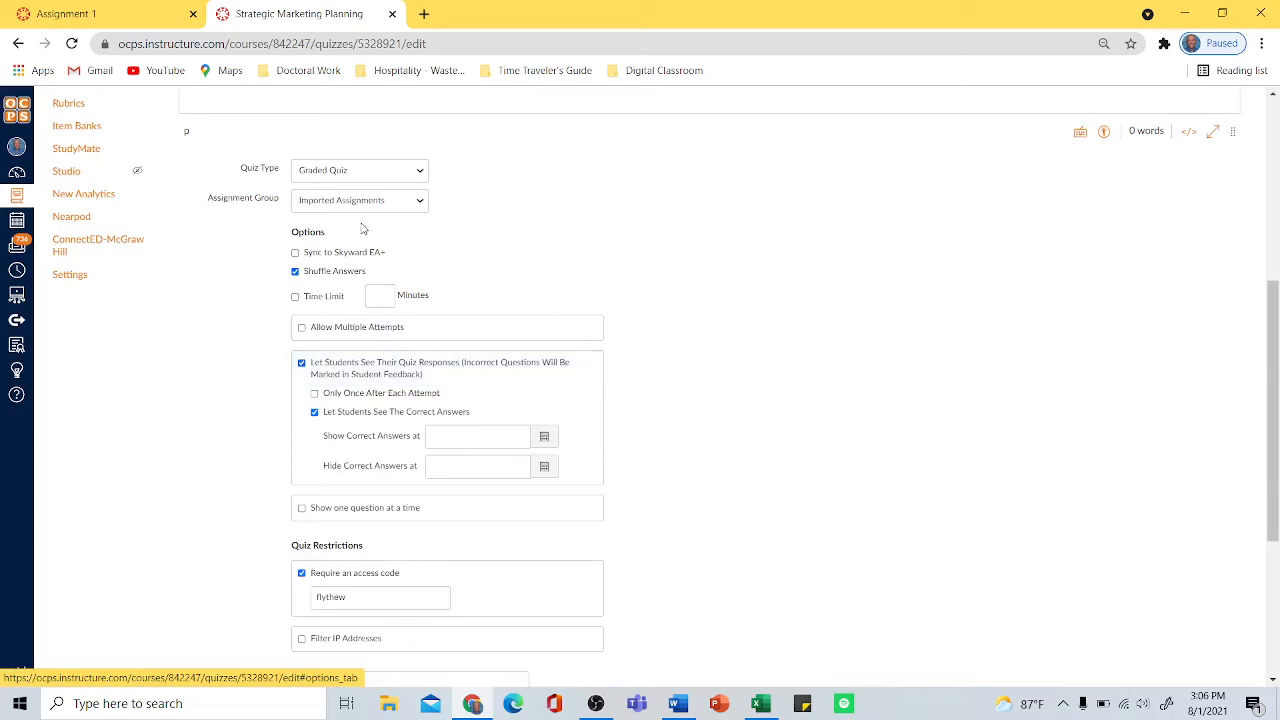
pyautogui.scroll(4, 330, 270)
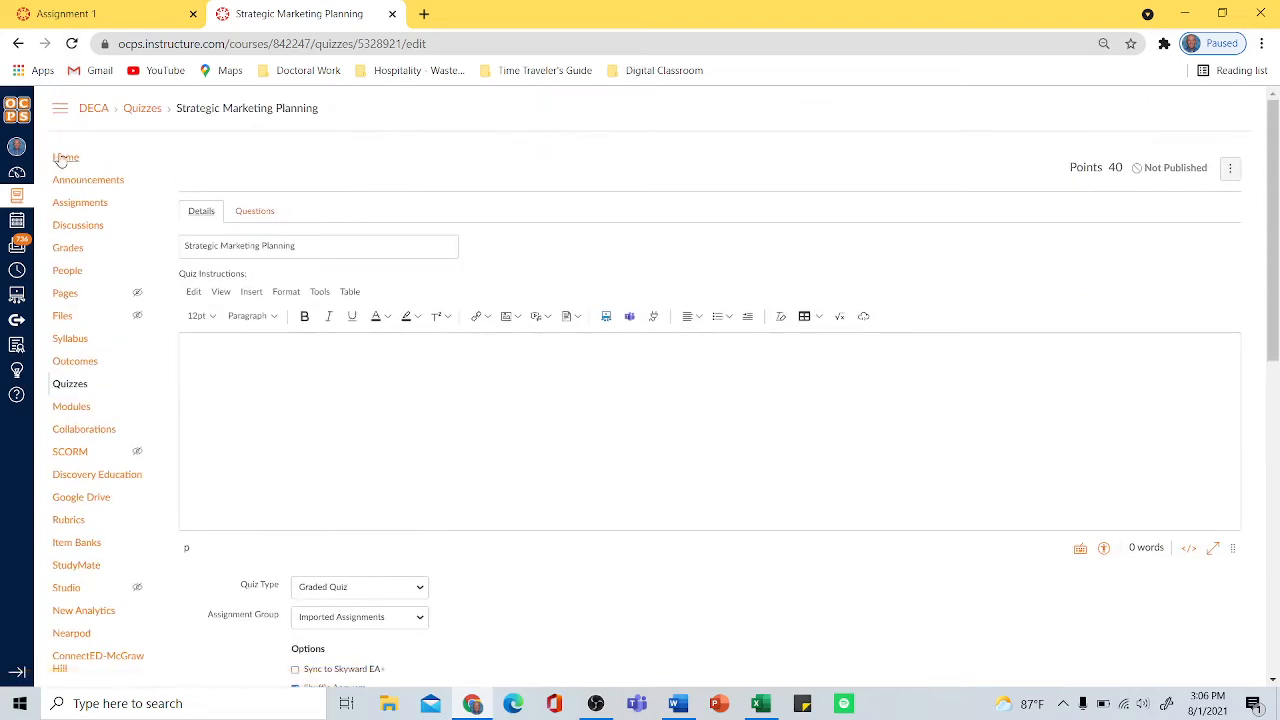
# - Return to the quiz list without editing and migrate the Strategic Marketing Planning quiz to the new quiz format
pyautogui.click(19, 45)
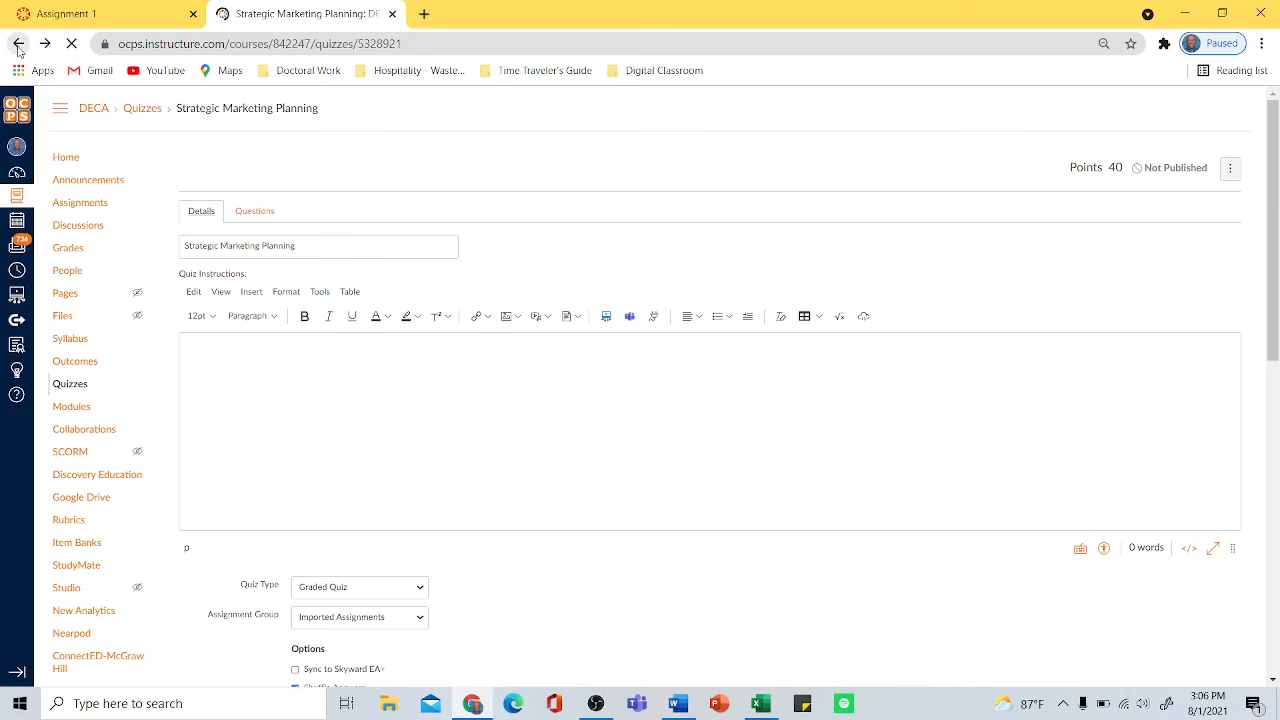
pyautogui.click(18, 45)
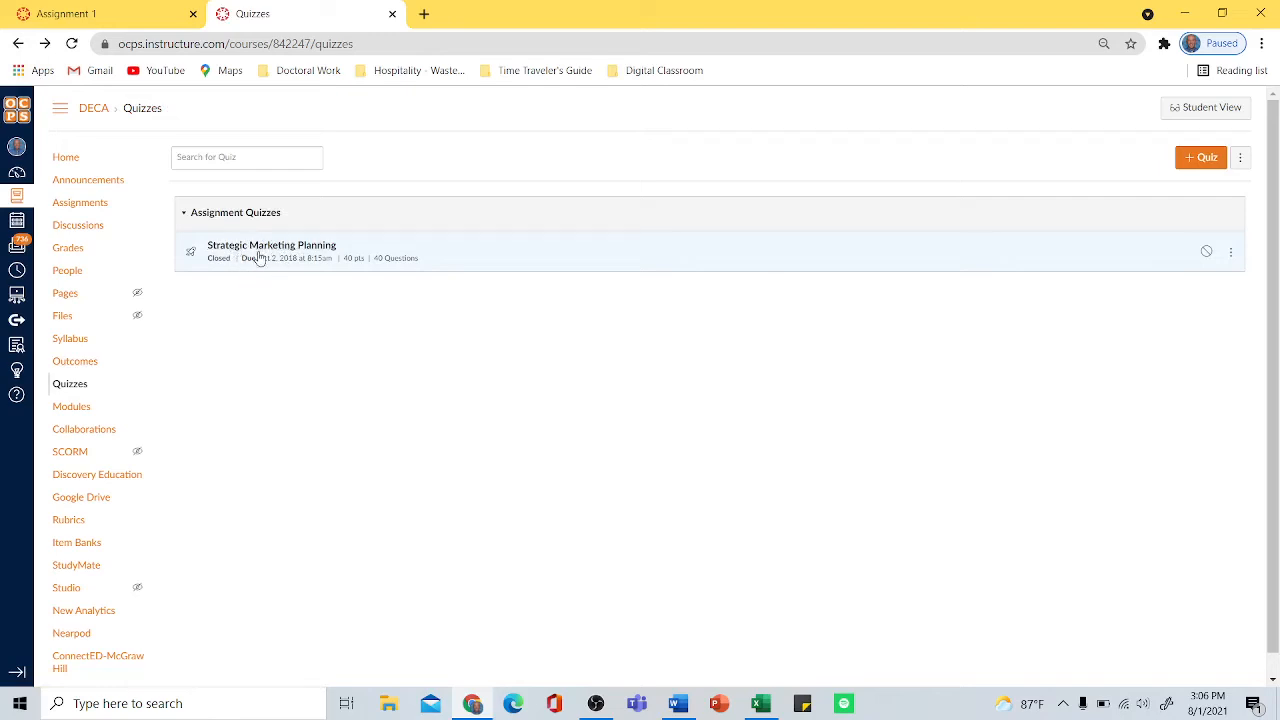
pyautogui.click(1232, 256)
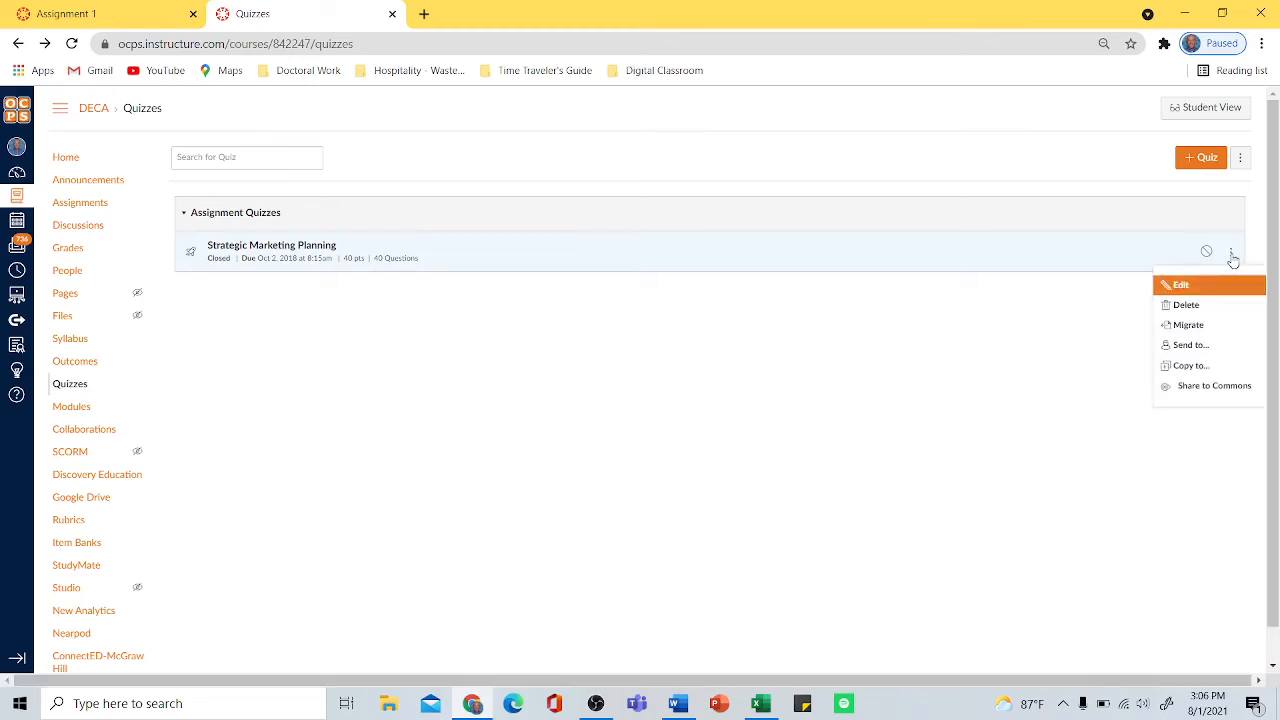
pyautogui.click(1190, 328)
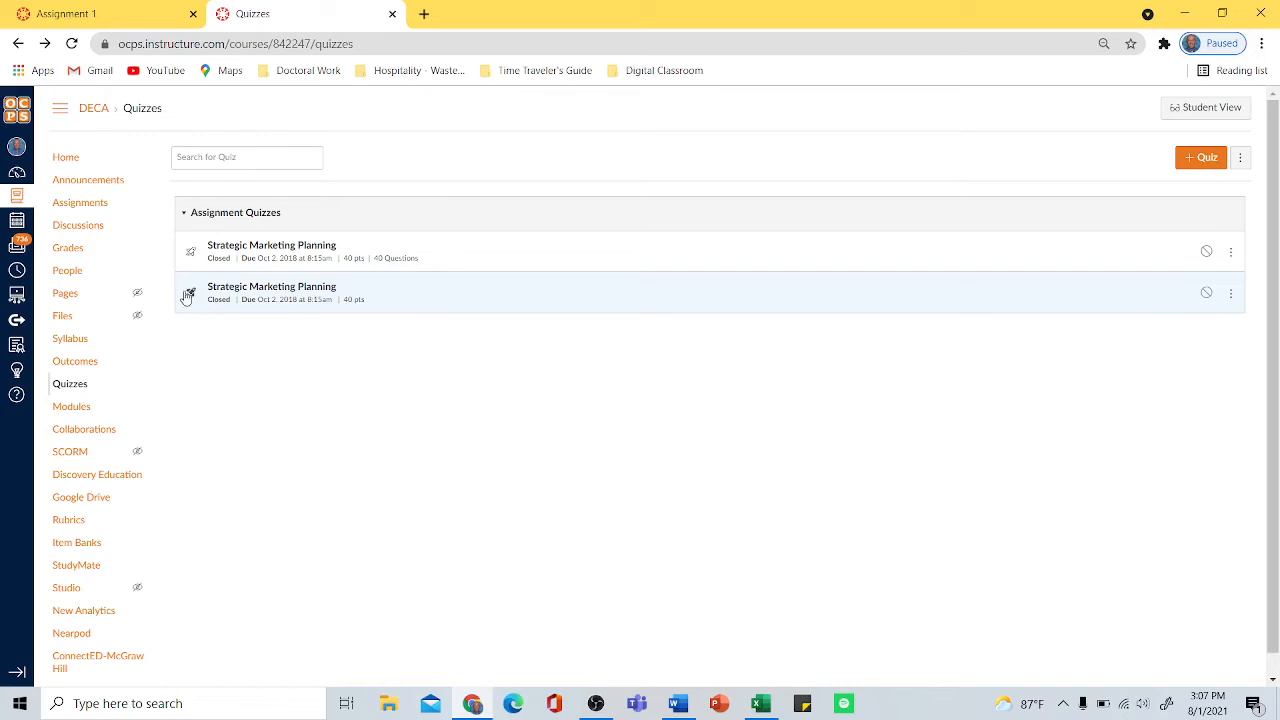
# - Open the migrated Strategic Marketing Planning quiz and set its assignment group to Assignments
pyautogui.click(263, 289)
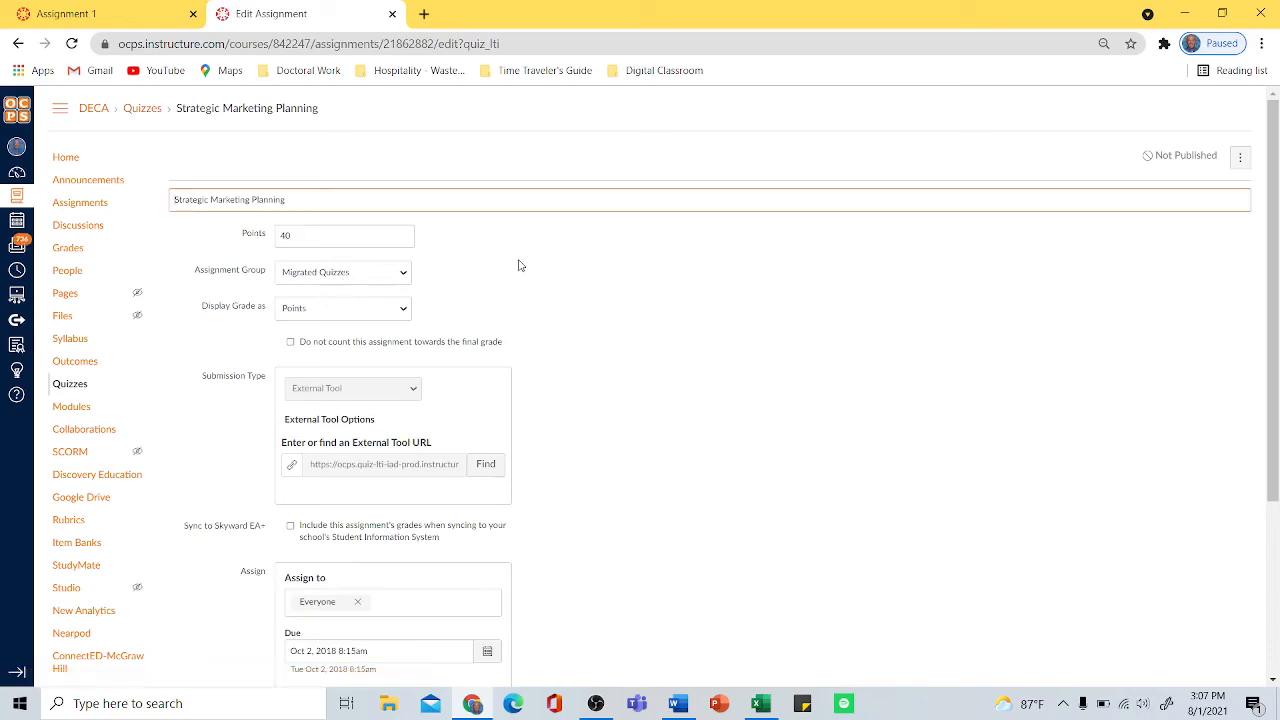
pyautogui.click(350, 276)
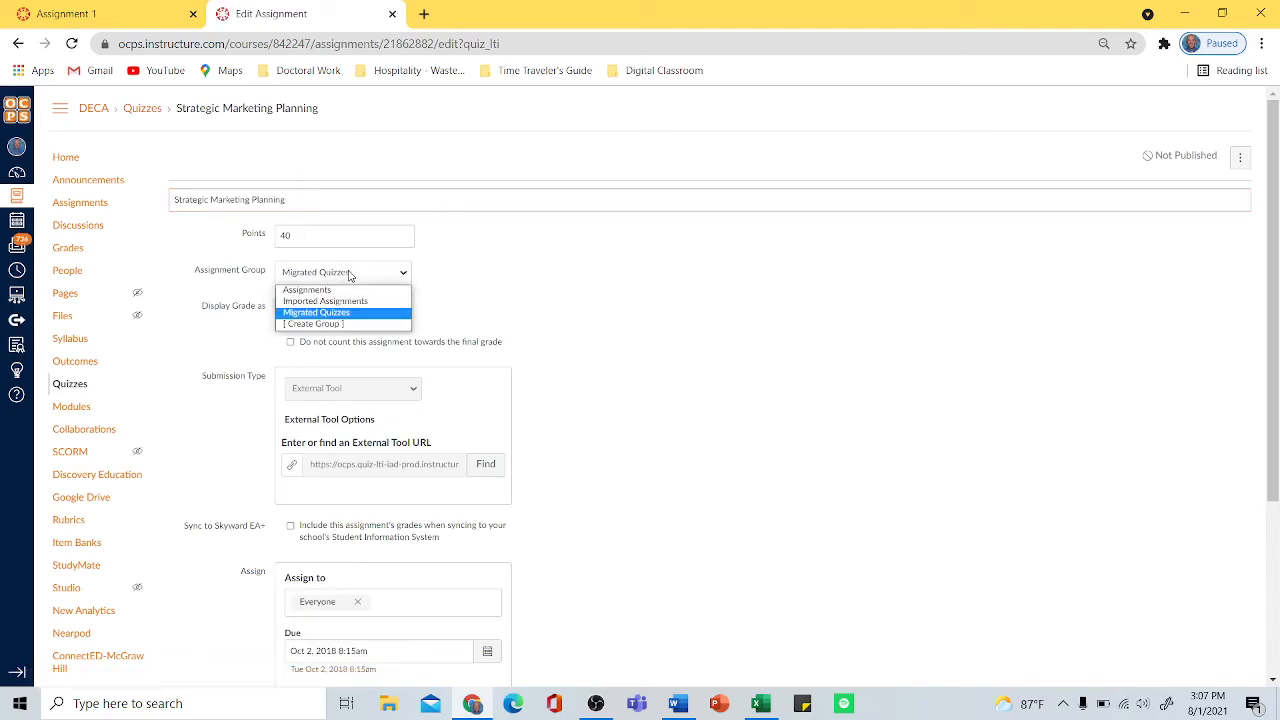
pyautogui.click(341, 287)
pyautogui.click(565, 284)
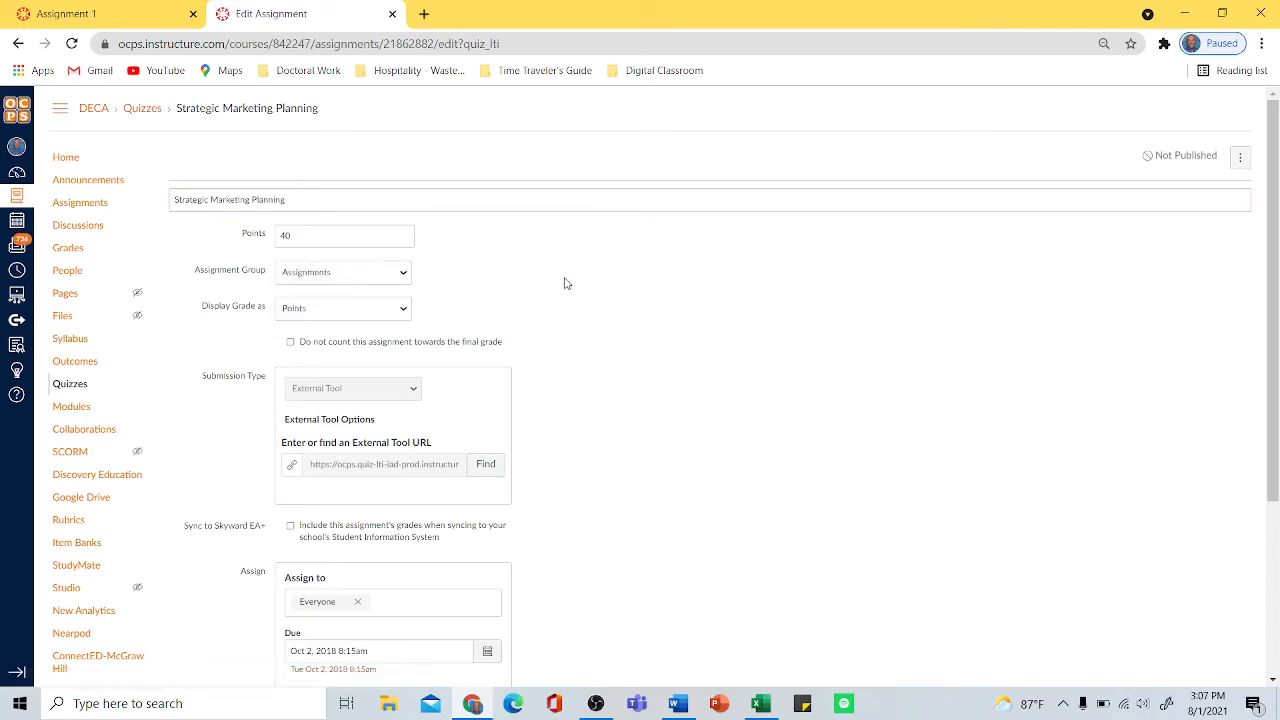
pyautogui.scroll(-3, 590, 315)
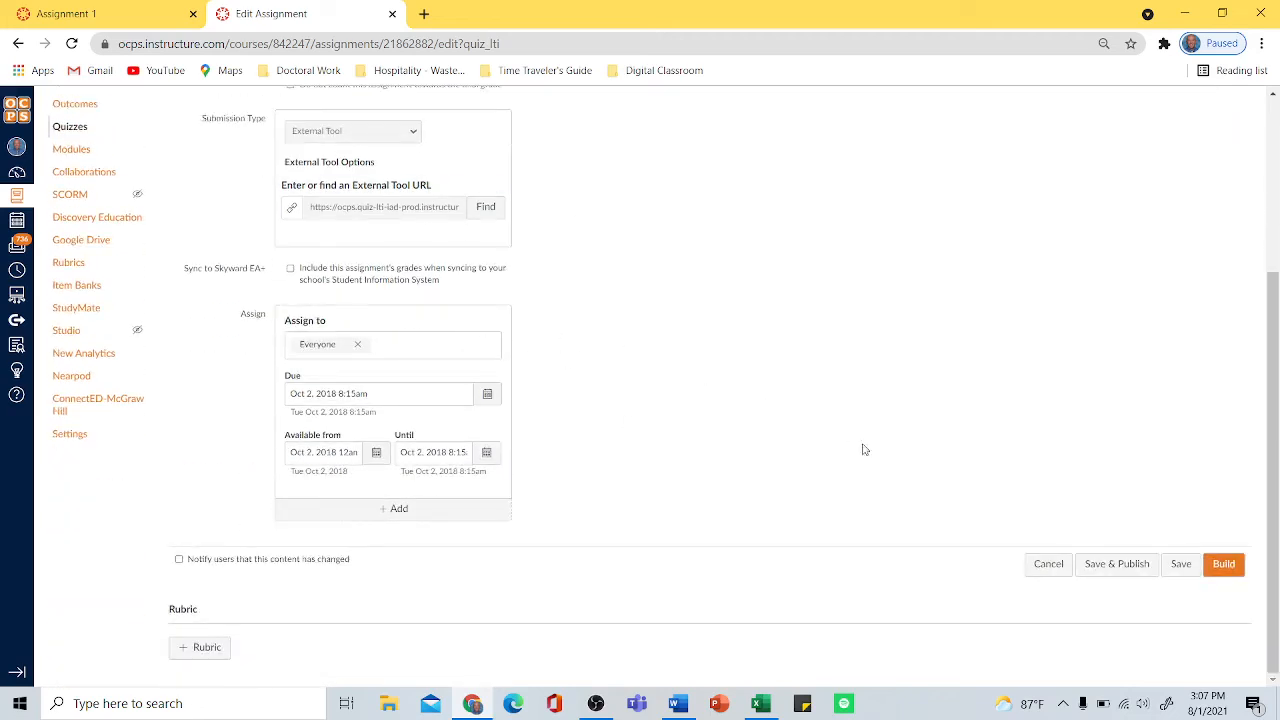
# - Open the migrated quiz in the builder and look through its multiple-choice questions
pyautogui.click(1225, 565)
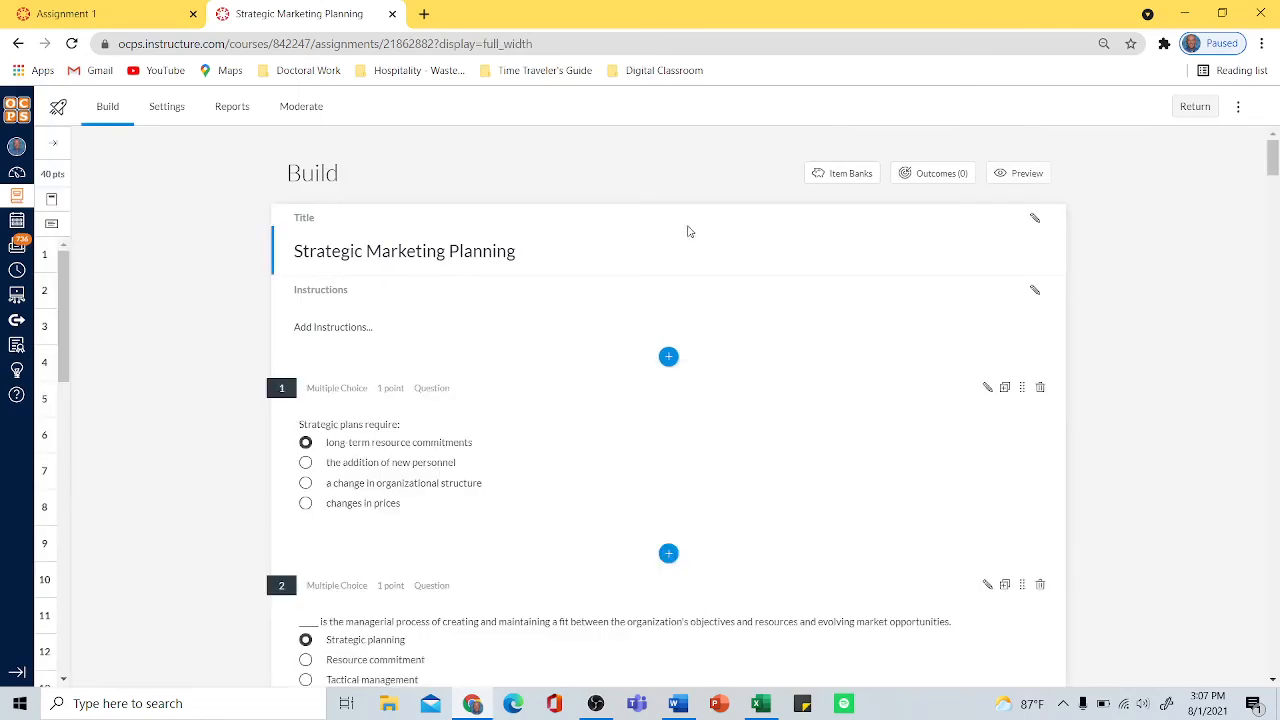
pyautogui.scroll(-1, 600, 340)
pyautogui.scroll(-15, 497, 373)
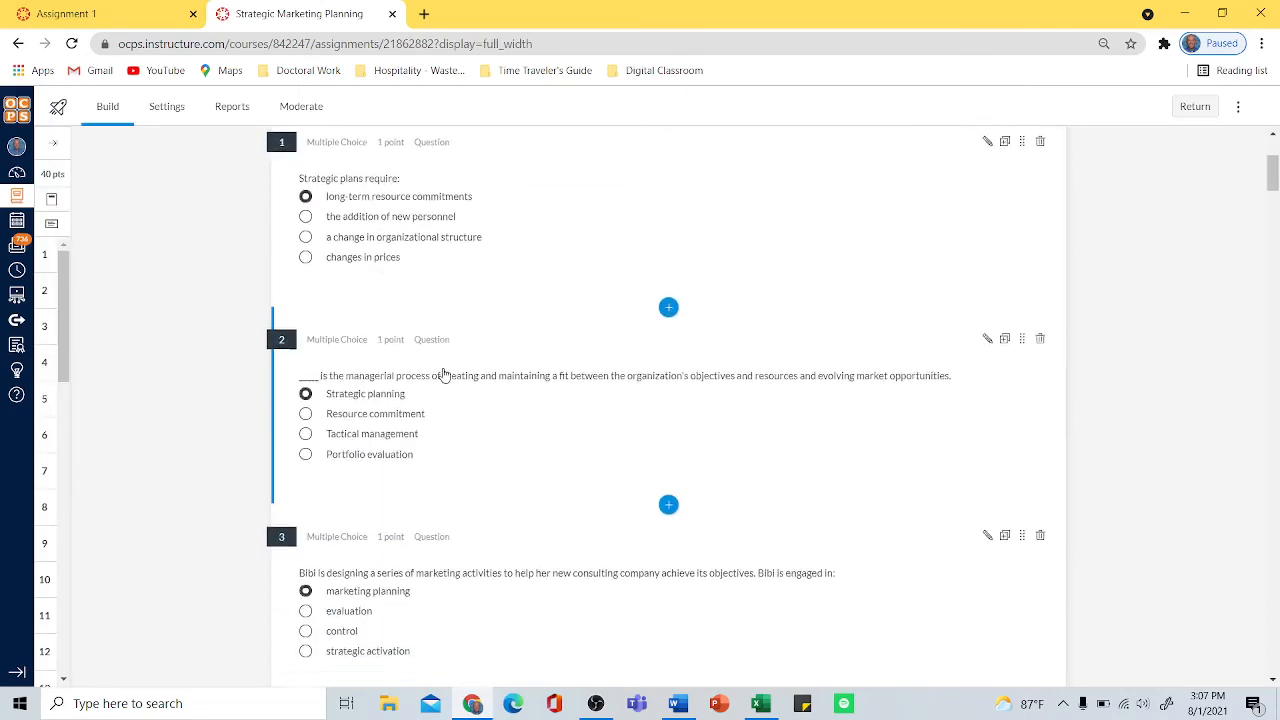
pyautogui.scroll(16, 445, 389)
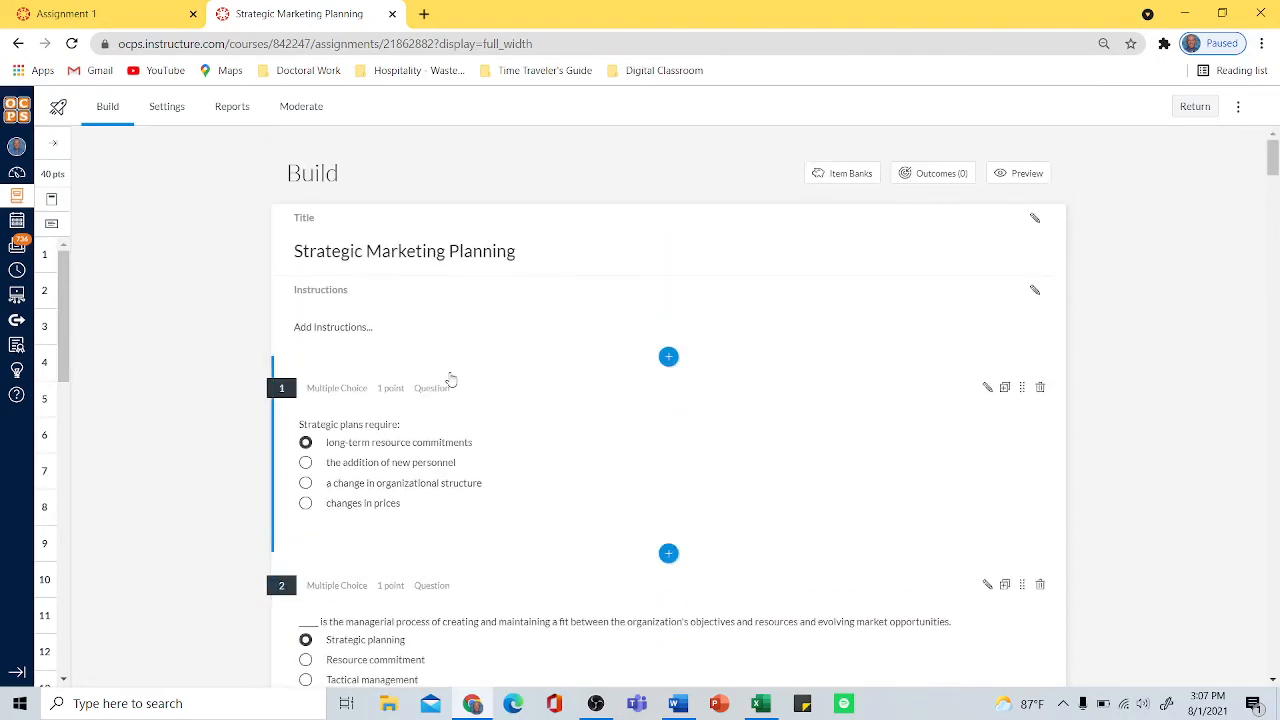
# - Align Small Business Ownership outcomes 01.01 through 01.05 from the Entrepreneurship group to the whole quiz
pyautogui.click(937, 176)
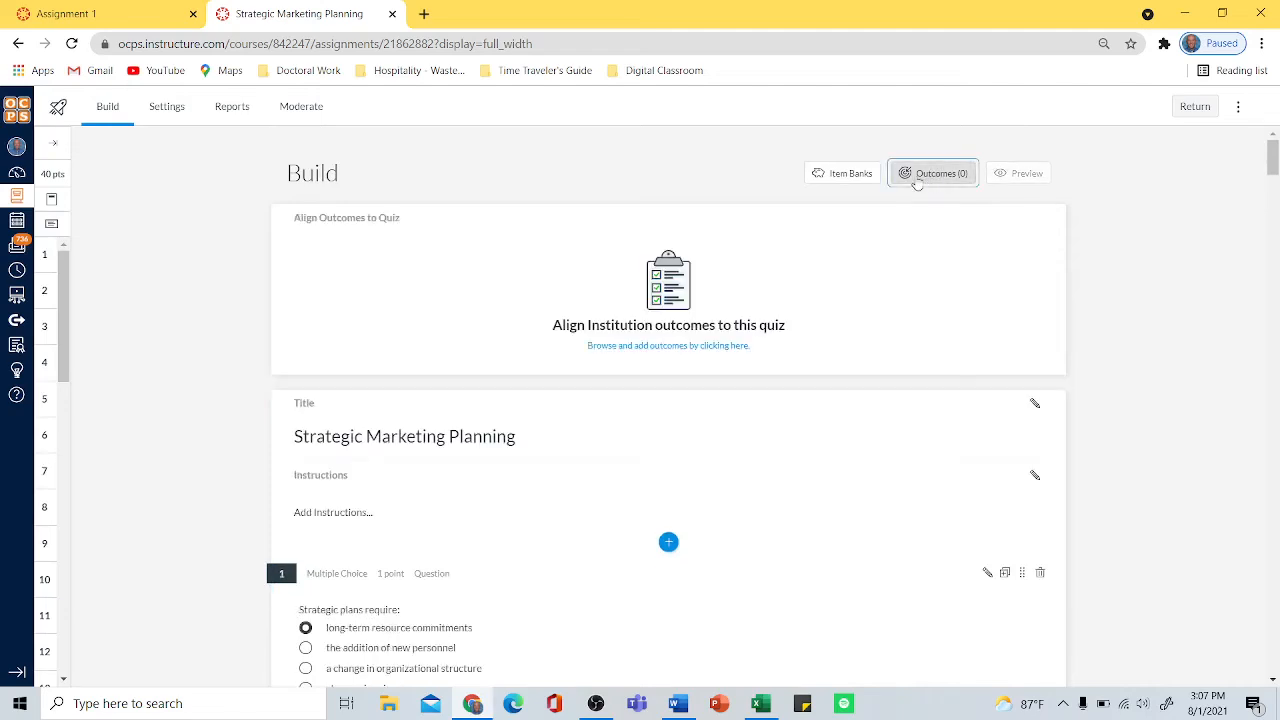
pyautogui.click(667, 332)
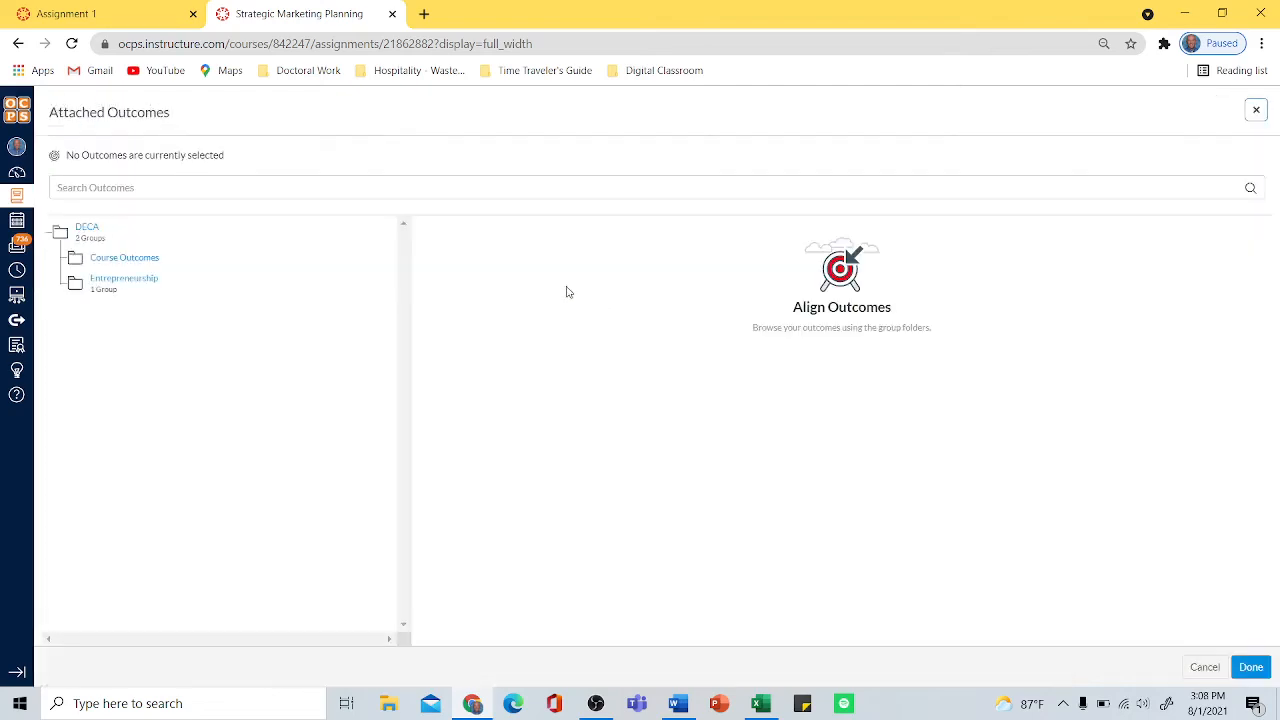
pyautogui.click(116, 285)
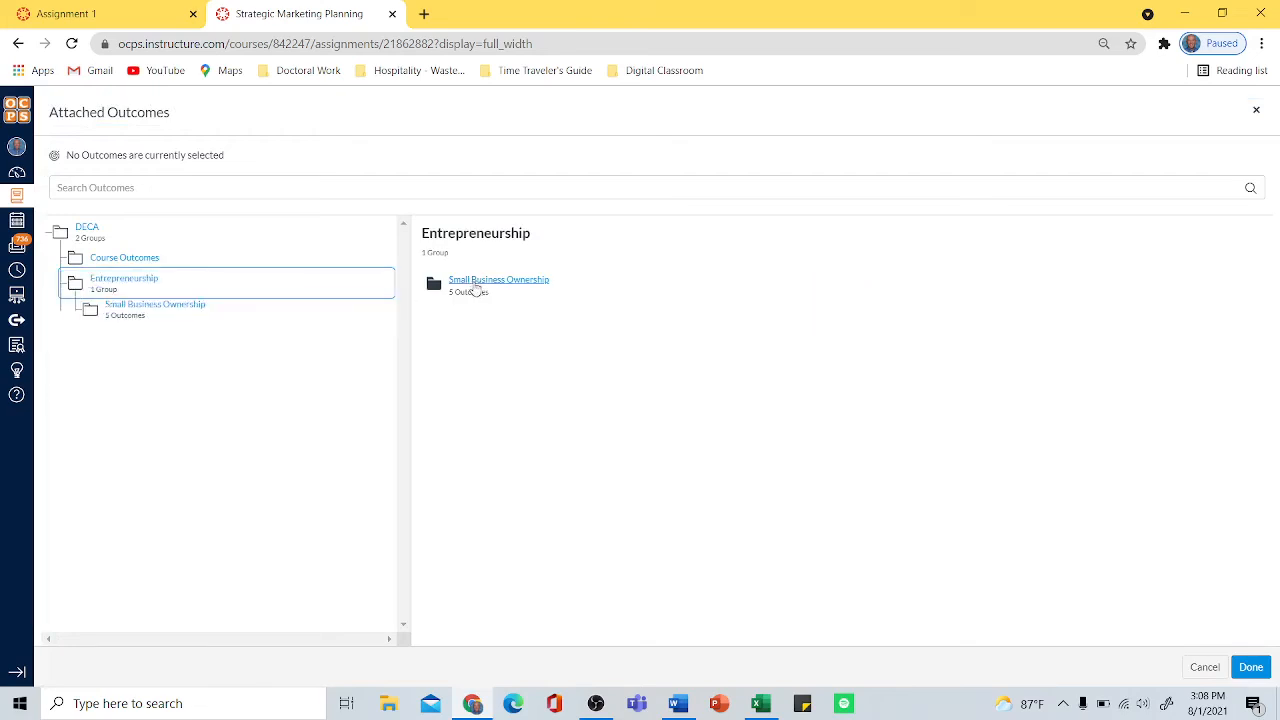
pyautogui.click(477, 284)
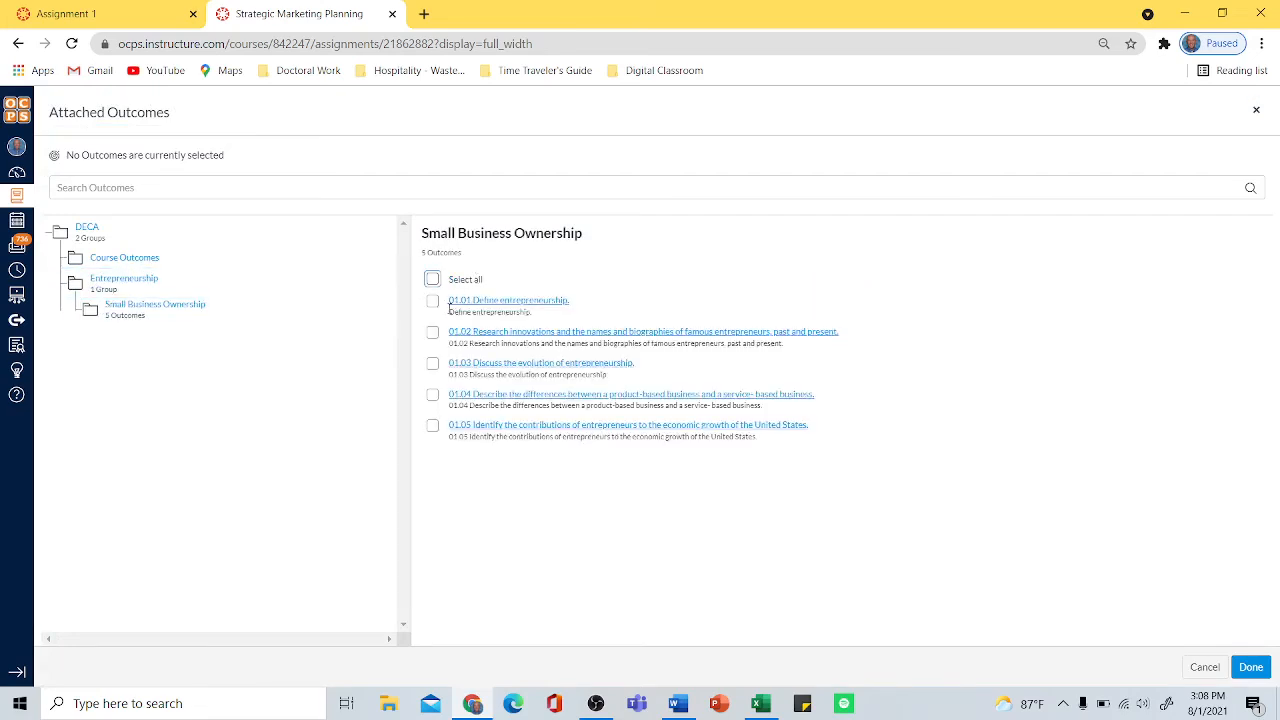
pyautogui.click(432, 301)
pyautogui.click(432, 337)
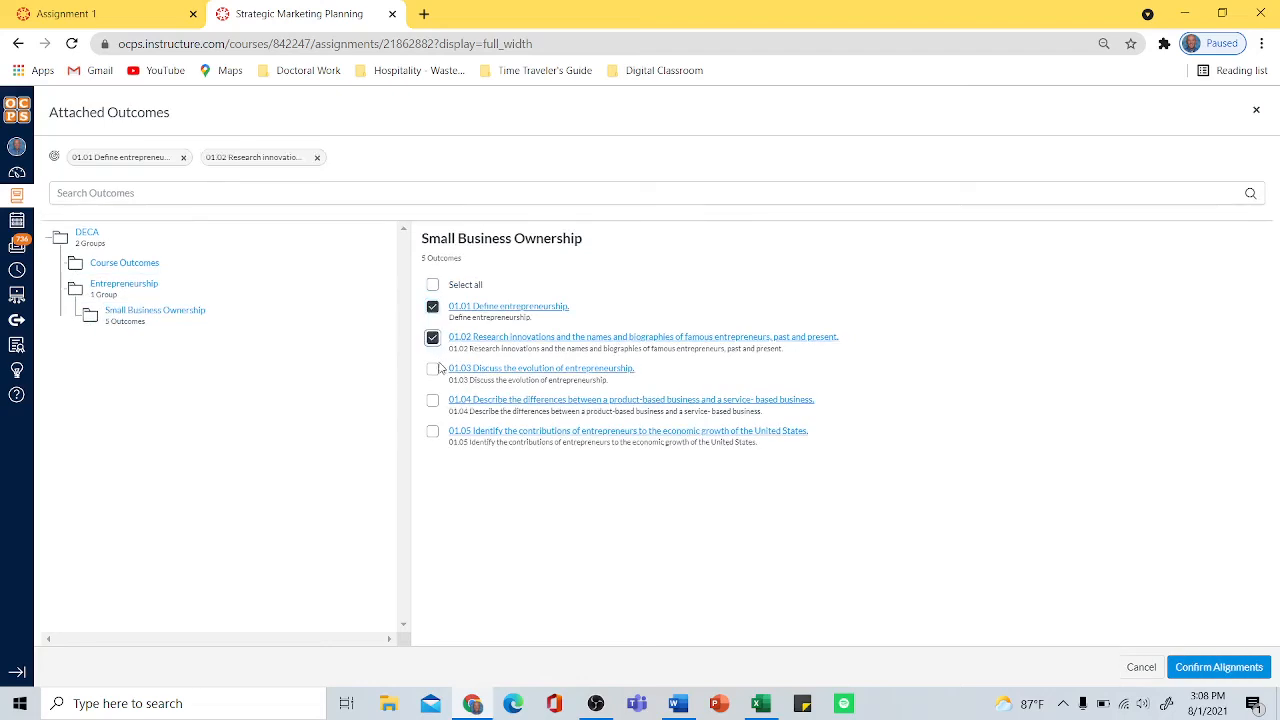
pyautogui.click(432, 369)
pyautogui.click(432, 400)
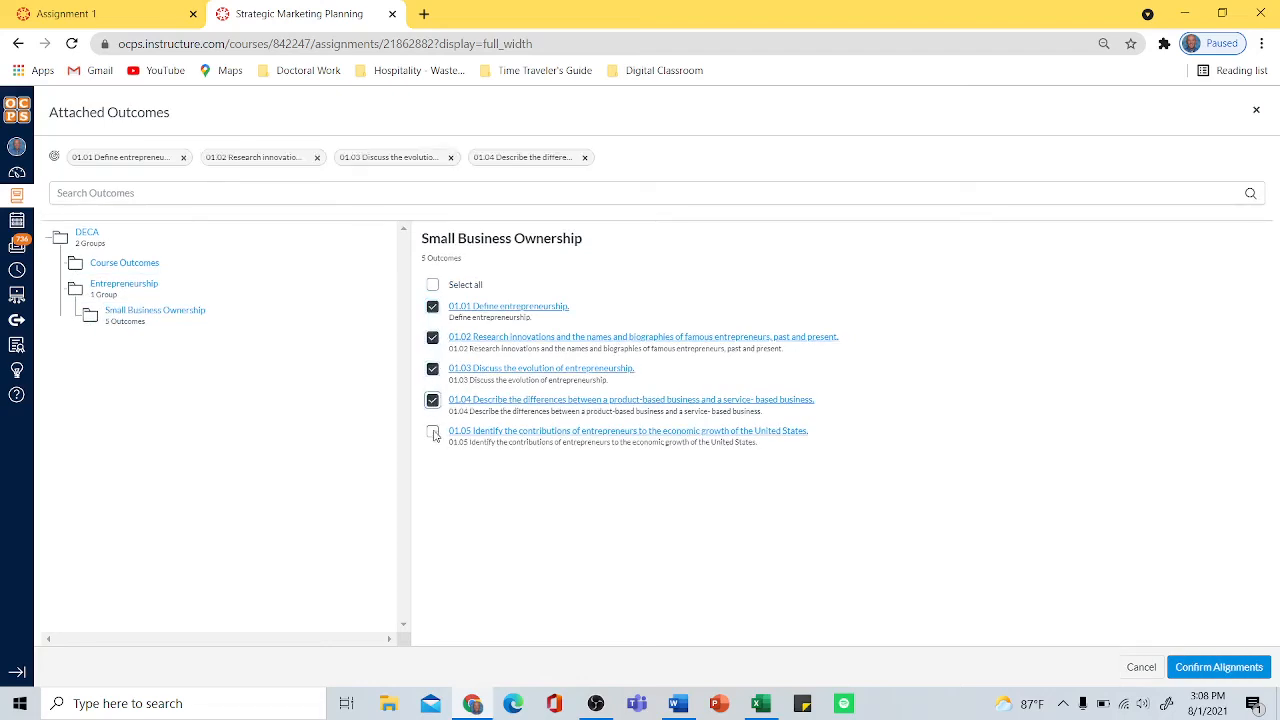
pyautogui.click(432, 431)
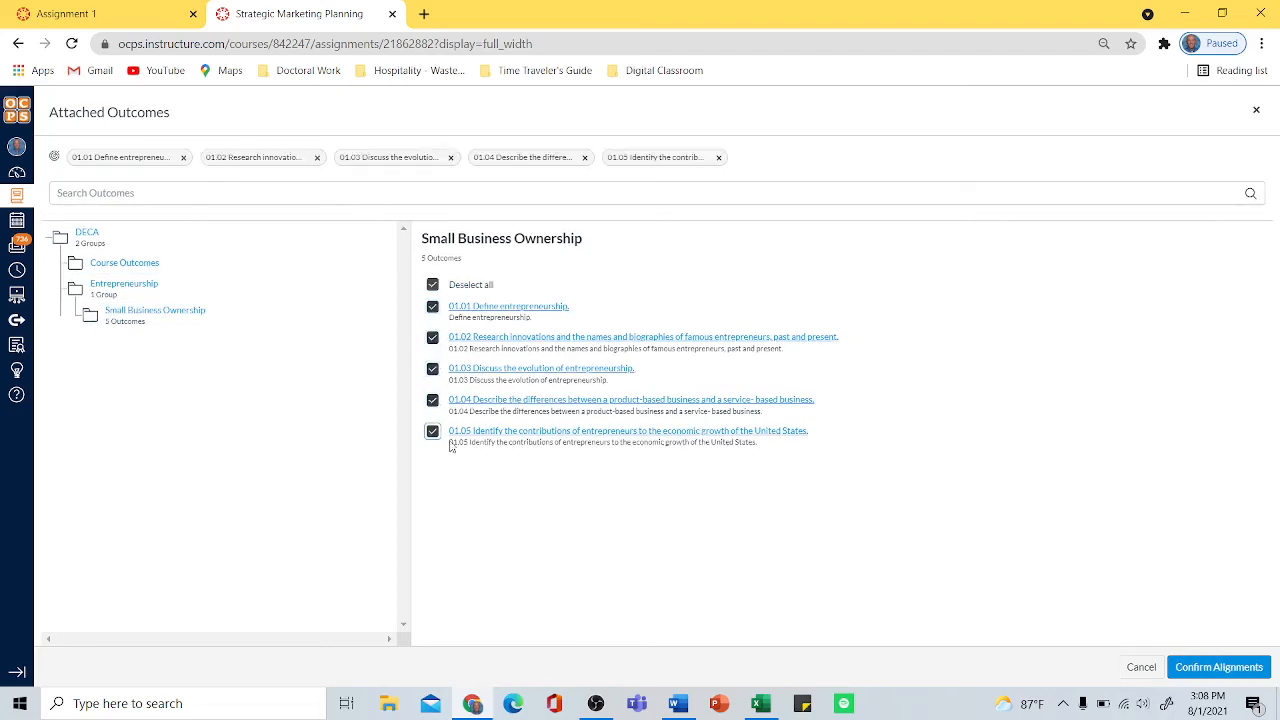
pyautogui.click(1243, 668)
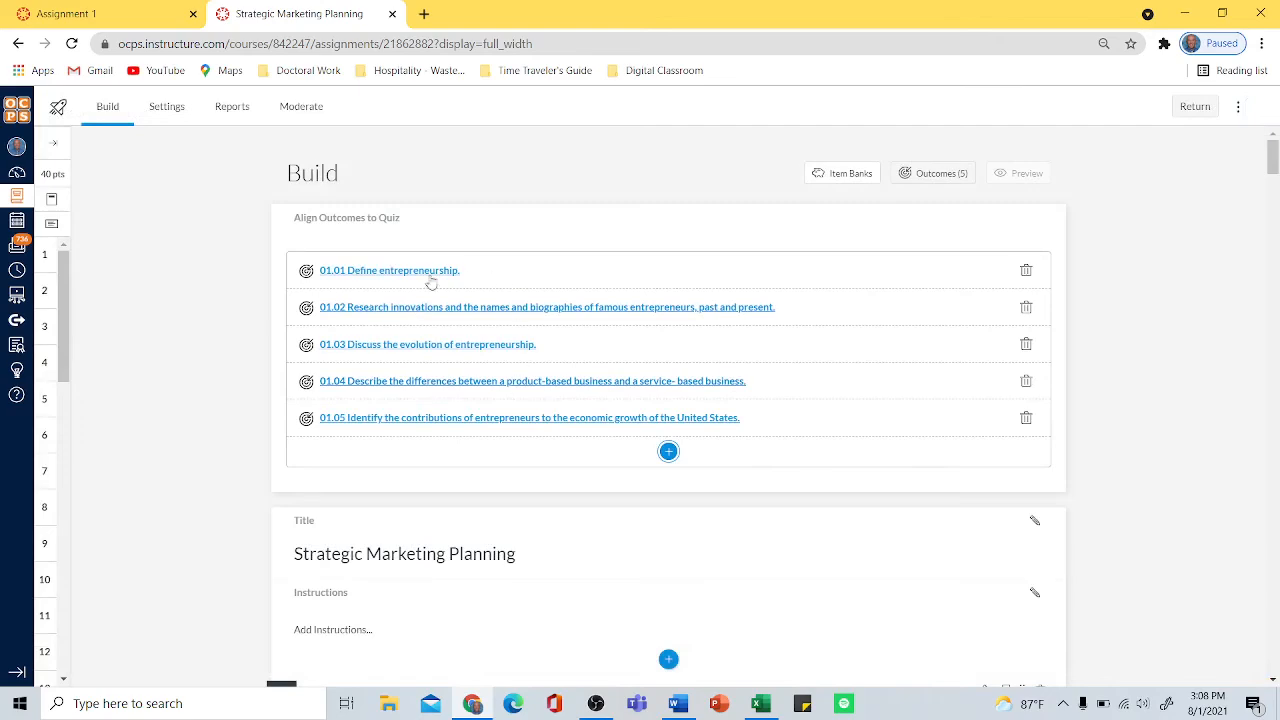
pyautogui.scroll(-4, 480, 334)
pyautogui.scroll(4, 507, 321)
pyautogui.scroll(-4, 552, 369)
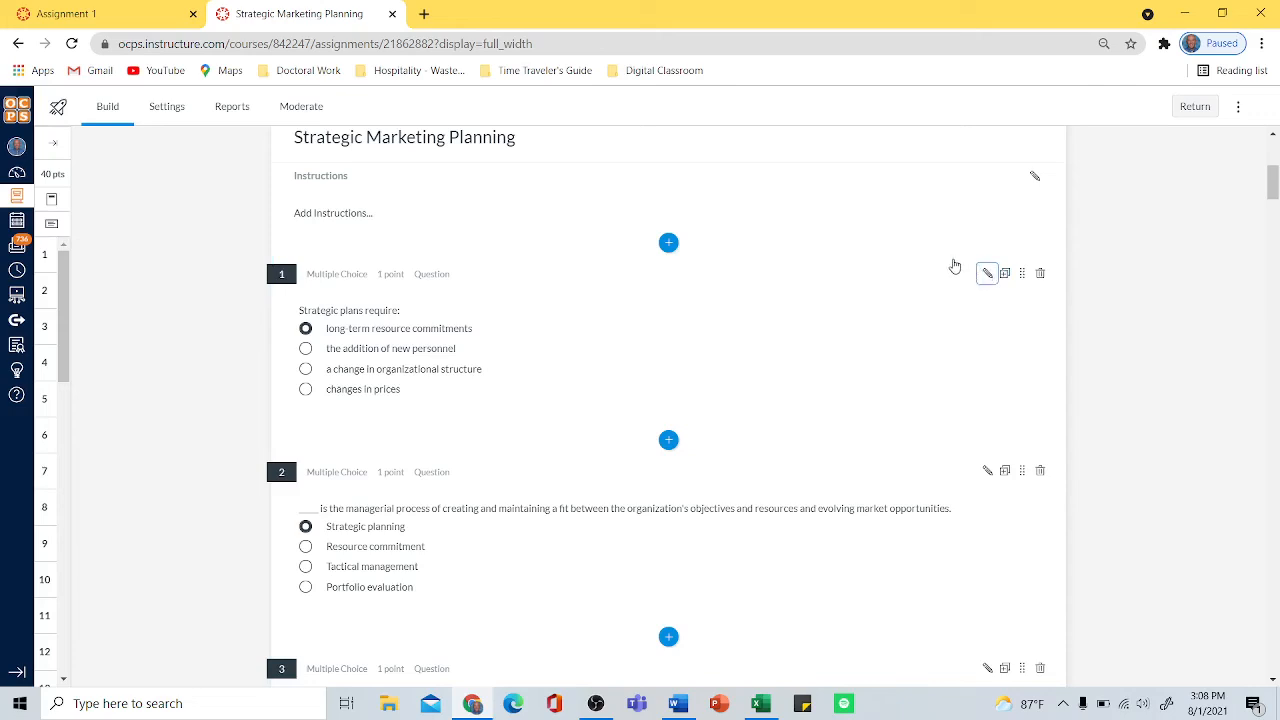
pyautogui.scroll(-1, 735, 342)
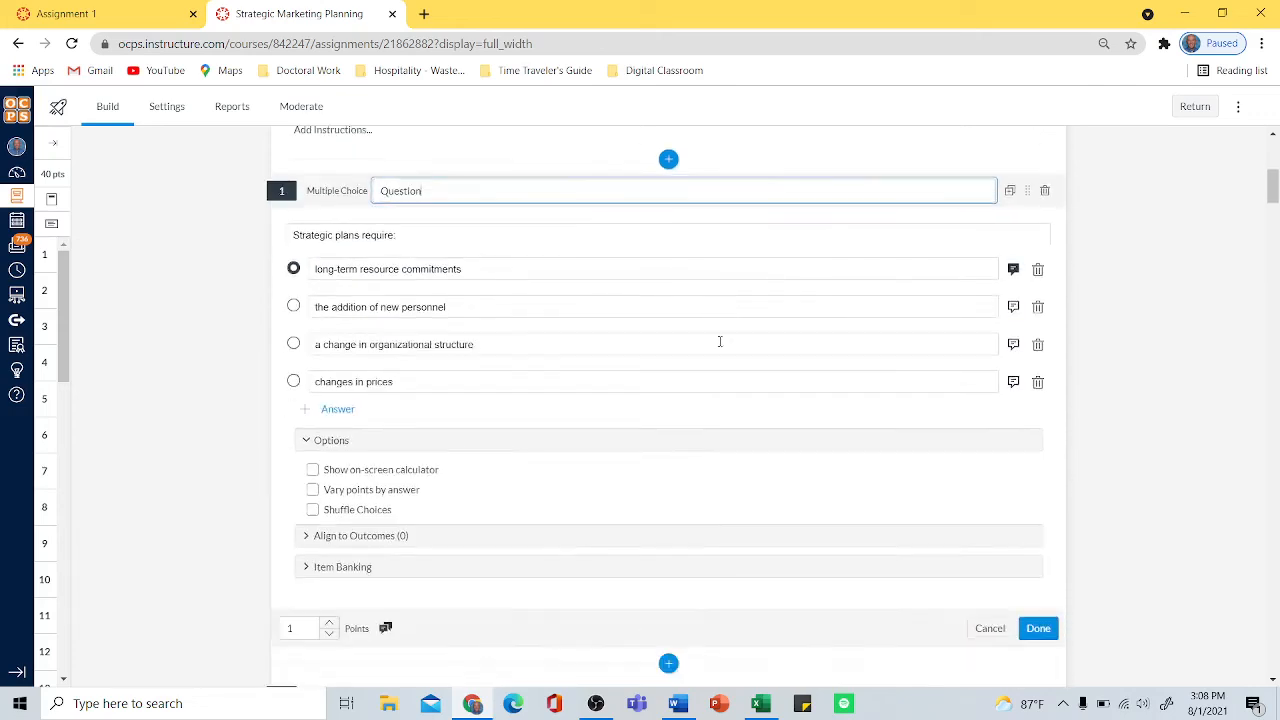
pyautogui.scroll(-2, 719, 341)
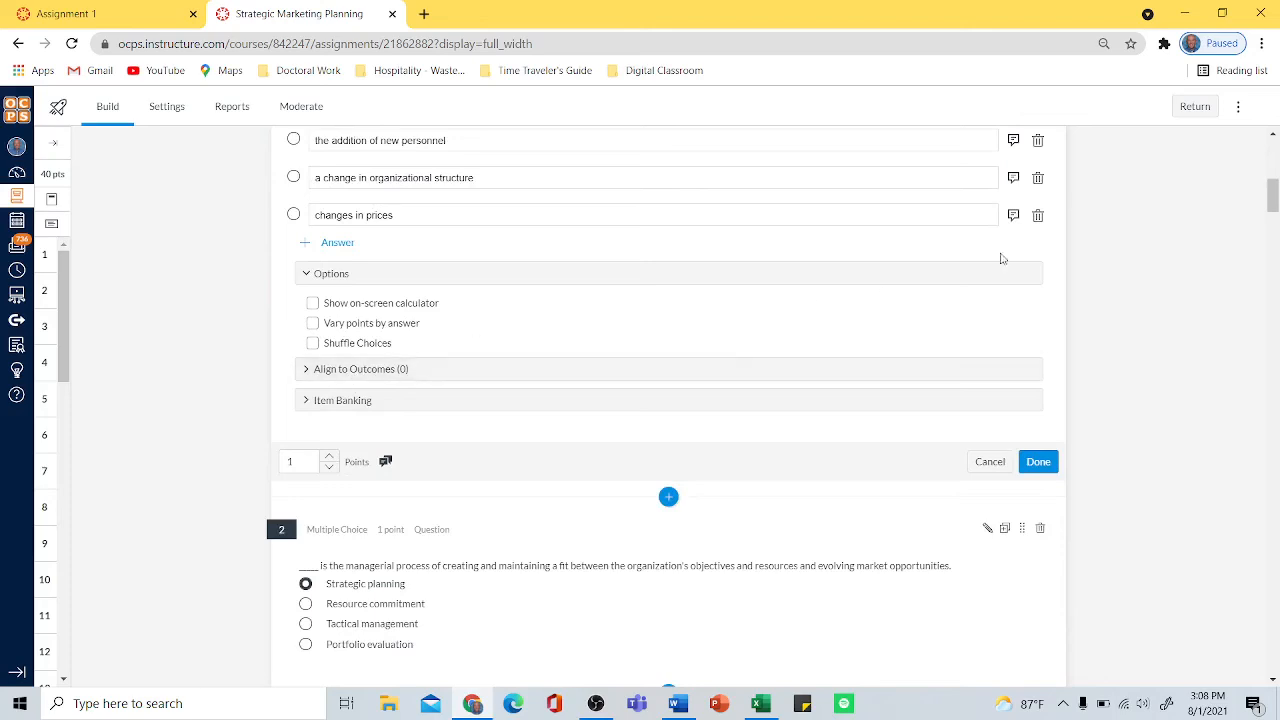
pyautogui.scroll(2, 1002, 258)
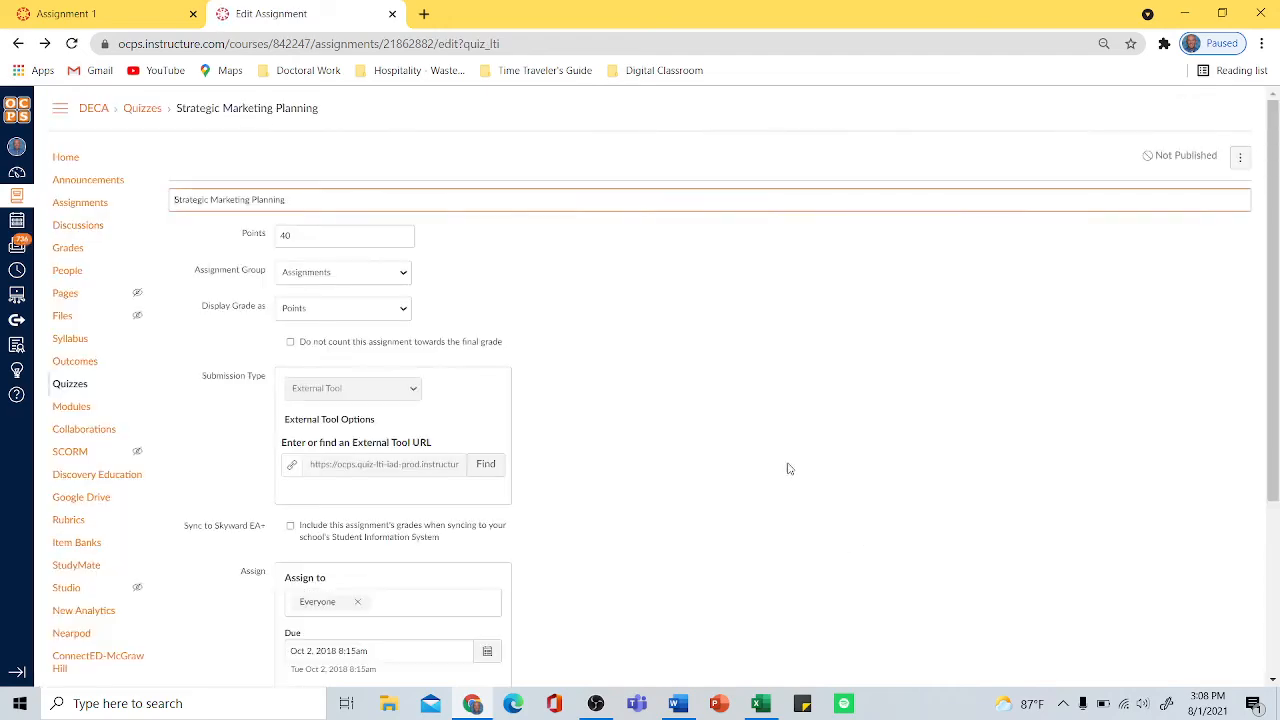
# - Reopen the Strategic Marketing Planning quiz in the builder and display the outcomes aligned to it
pyautogui.scroll(-1, 1010, 487)
pyautogui.scroll(-2, 1010, 487)
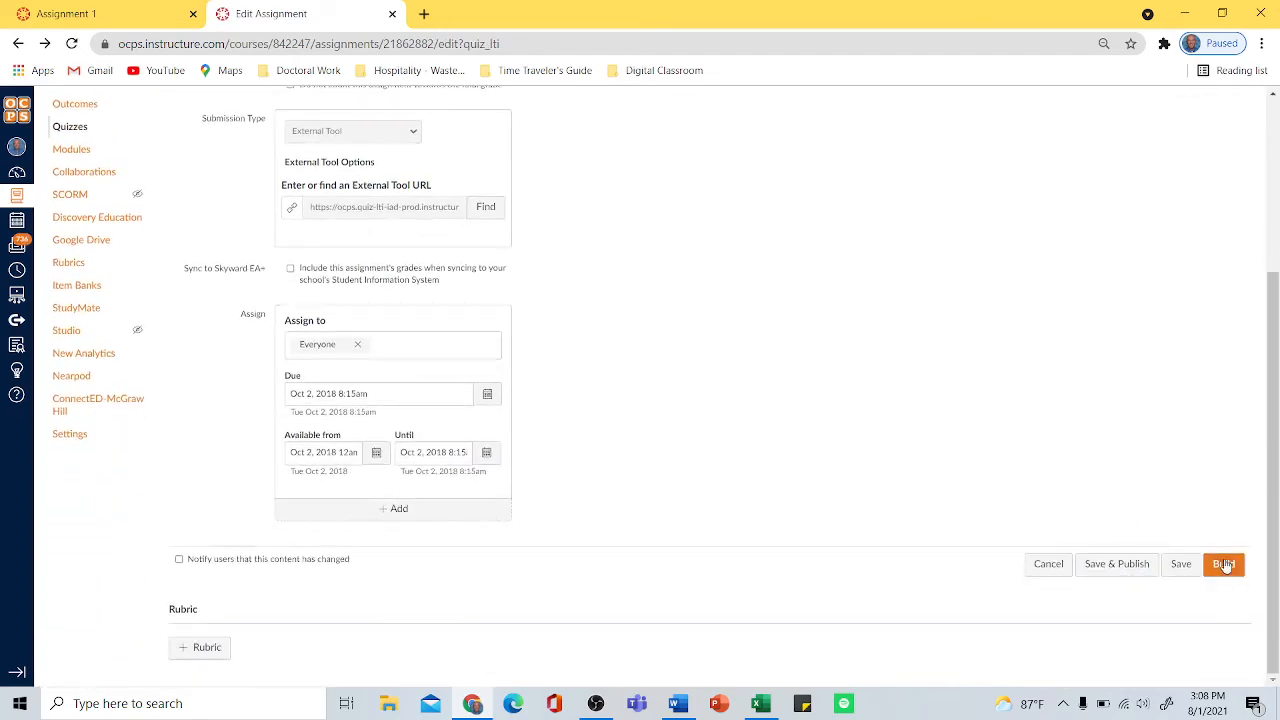
pyautogui.click(1215, 565)
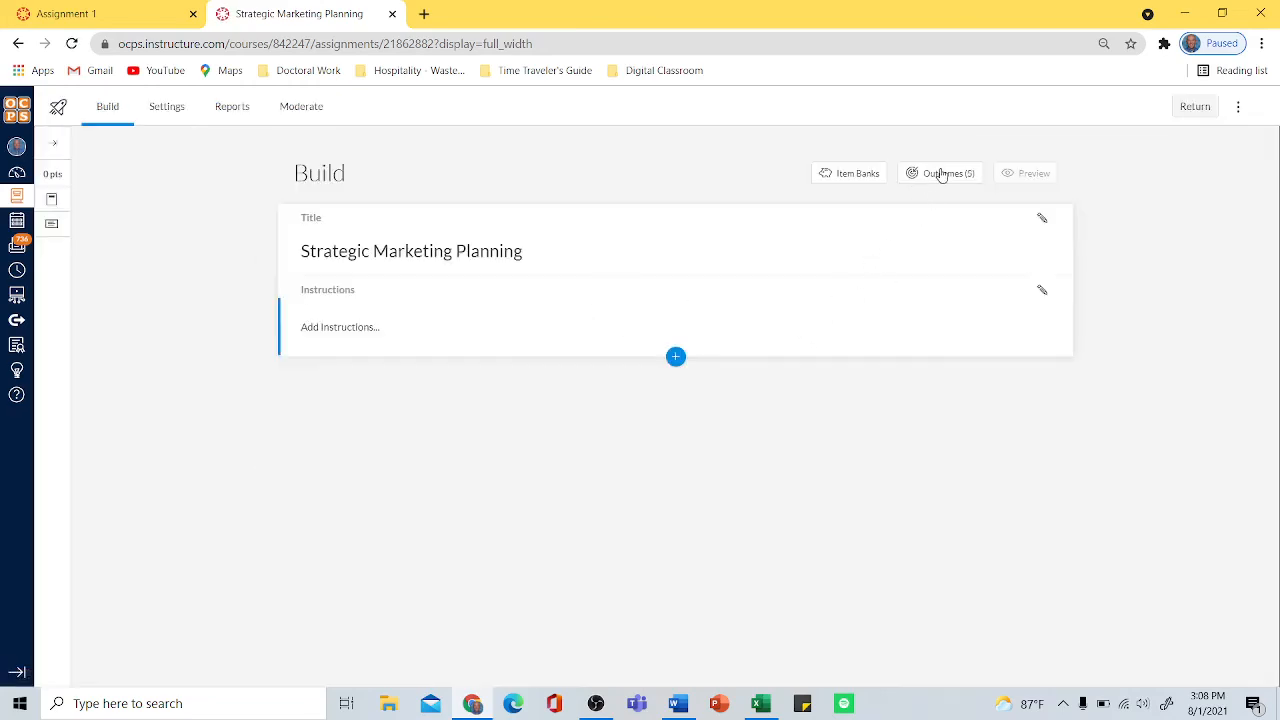
pyautogui.click(940, 176)
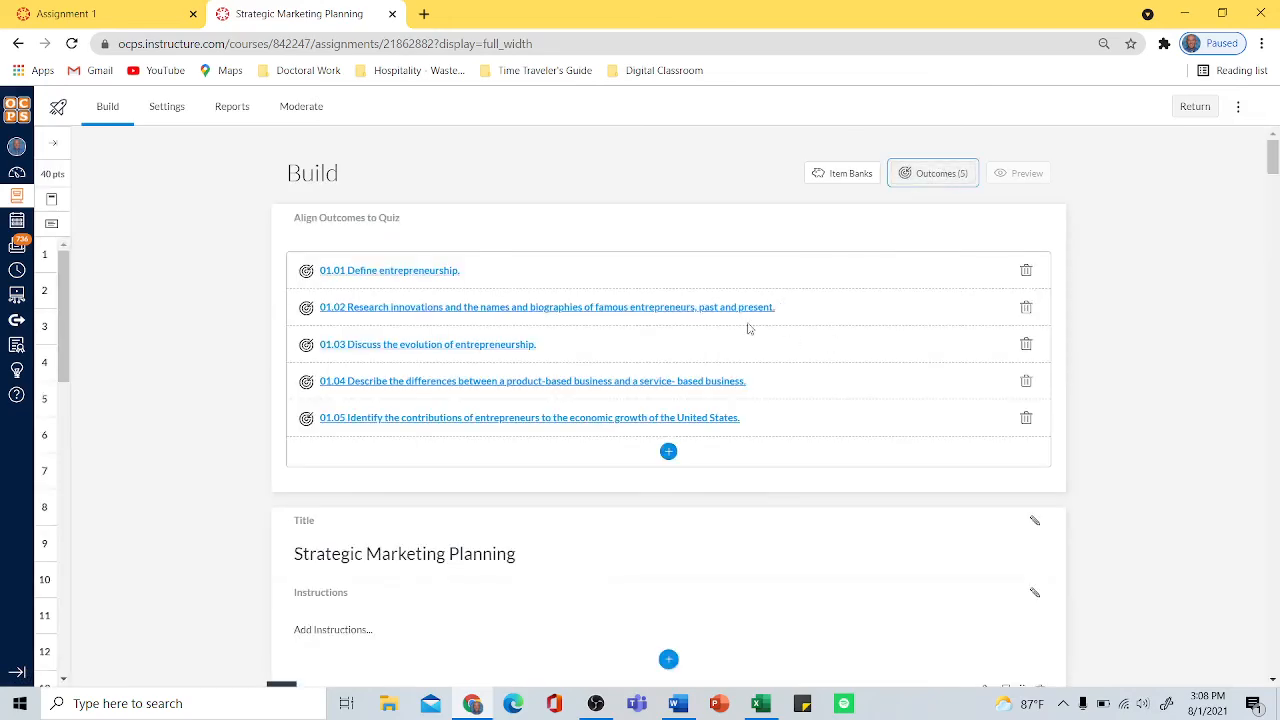
# - Open question 1 for editing and enable Shuffle Choices
pyautogui.scroll(-3, 811, 277)
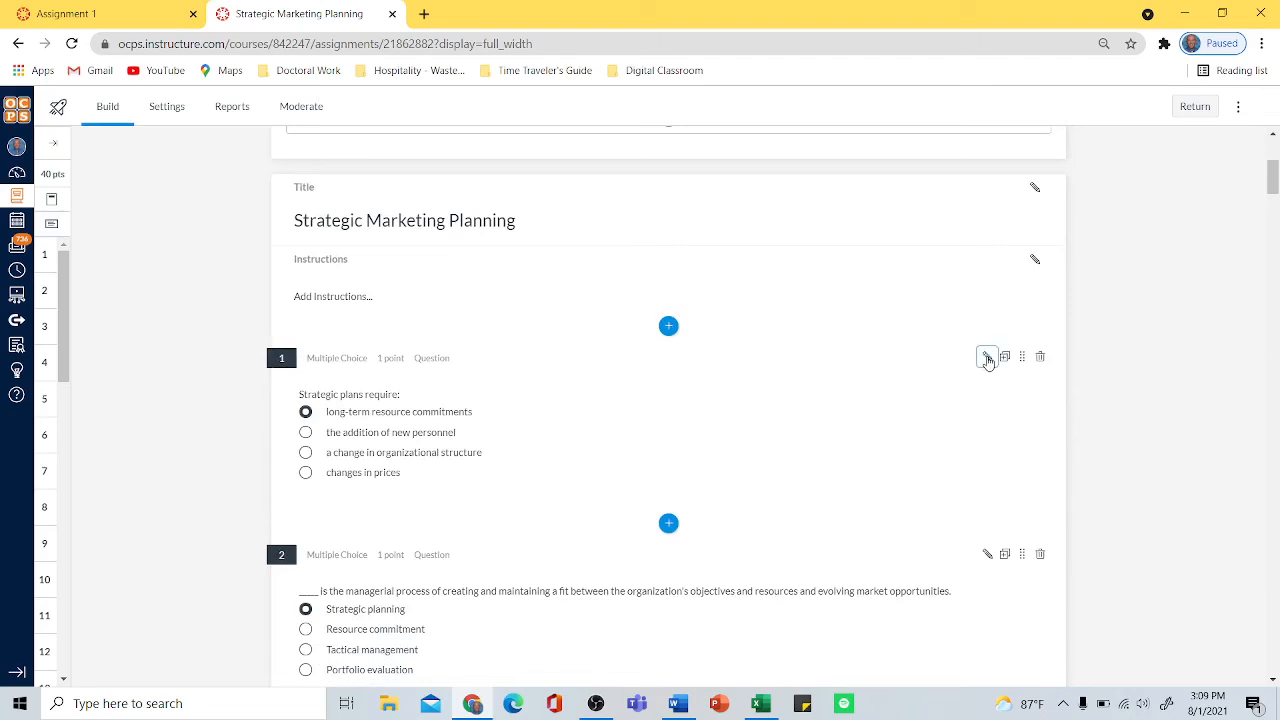
pyautogui.click(987, 359)
pyautogui.scroll(-3, 826, 335)
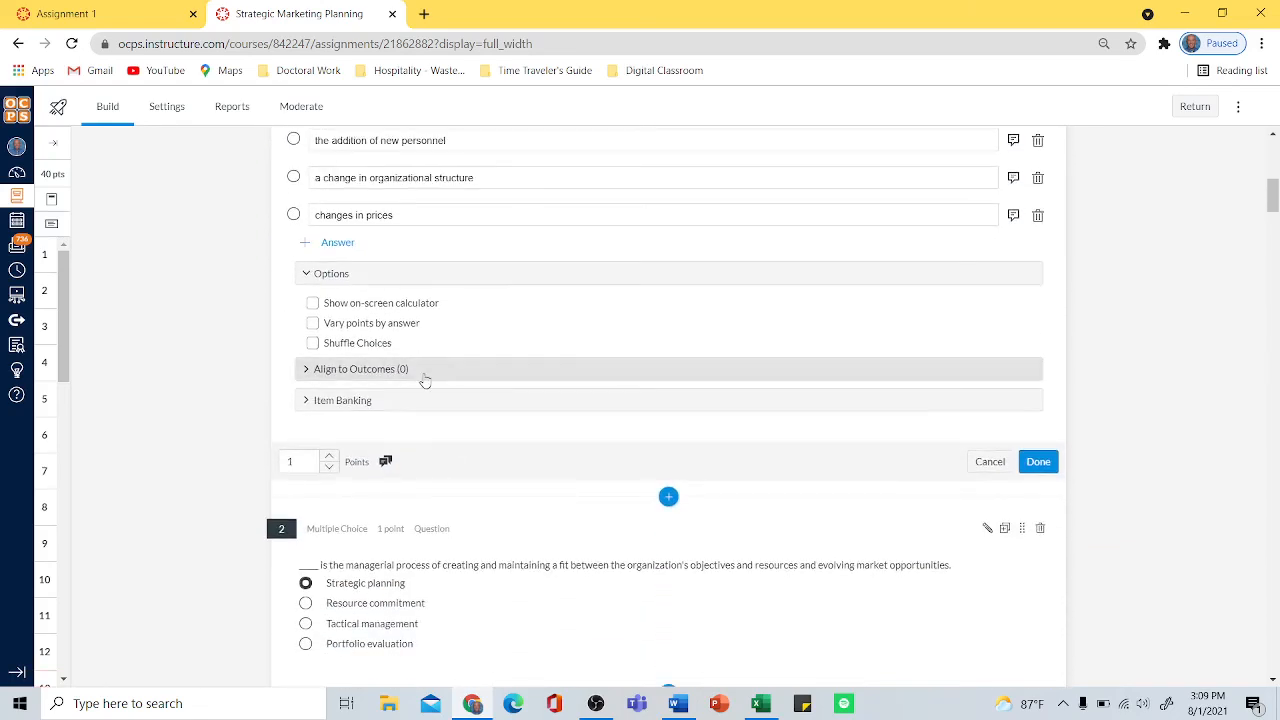
pyautogui.click(313, 344)
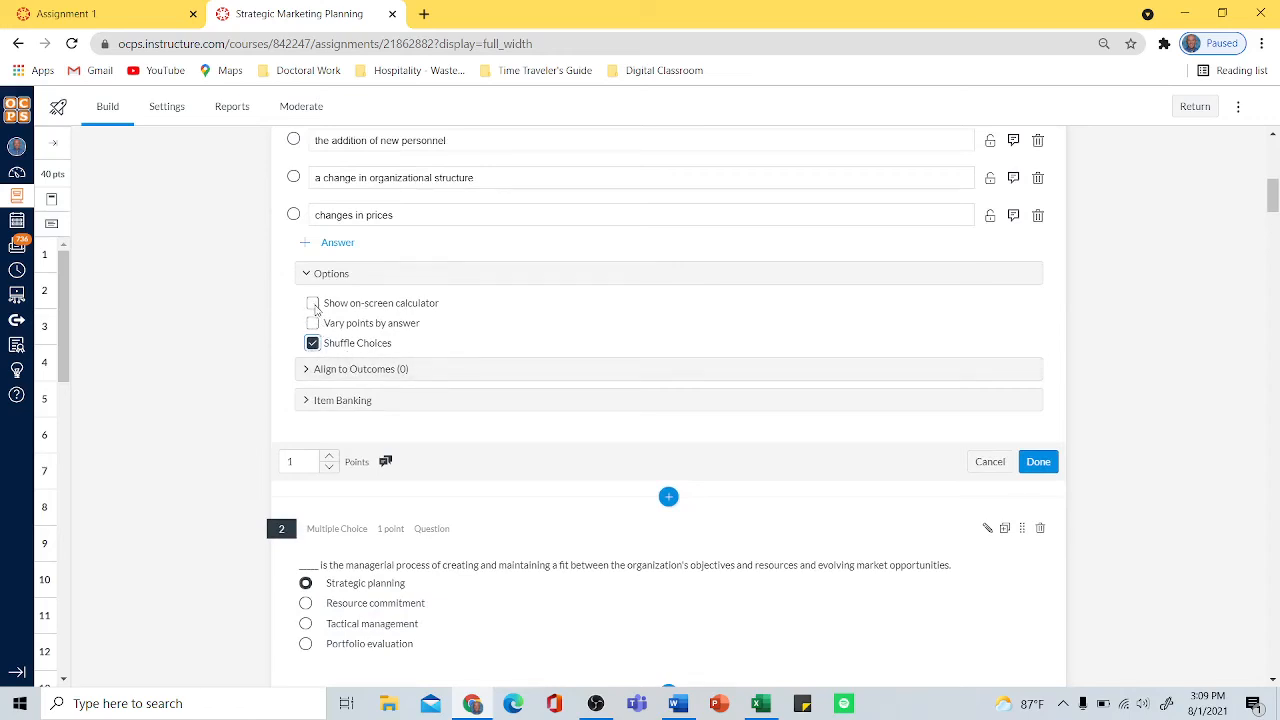
# - Align question 1 to the Small Business Ownership outcome 01.01 Define entrepreneurship and save the question
pyautogui.click(335, 371)
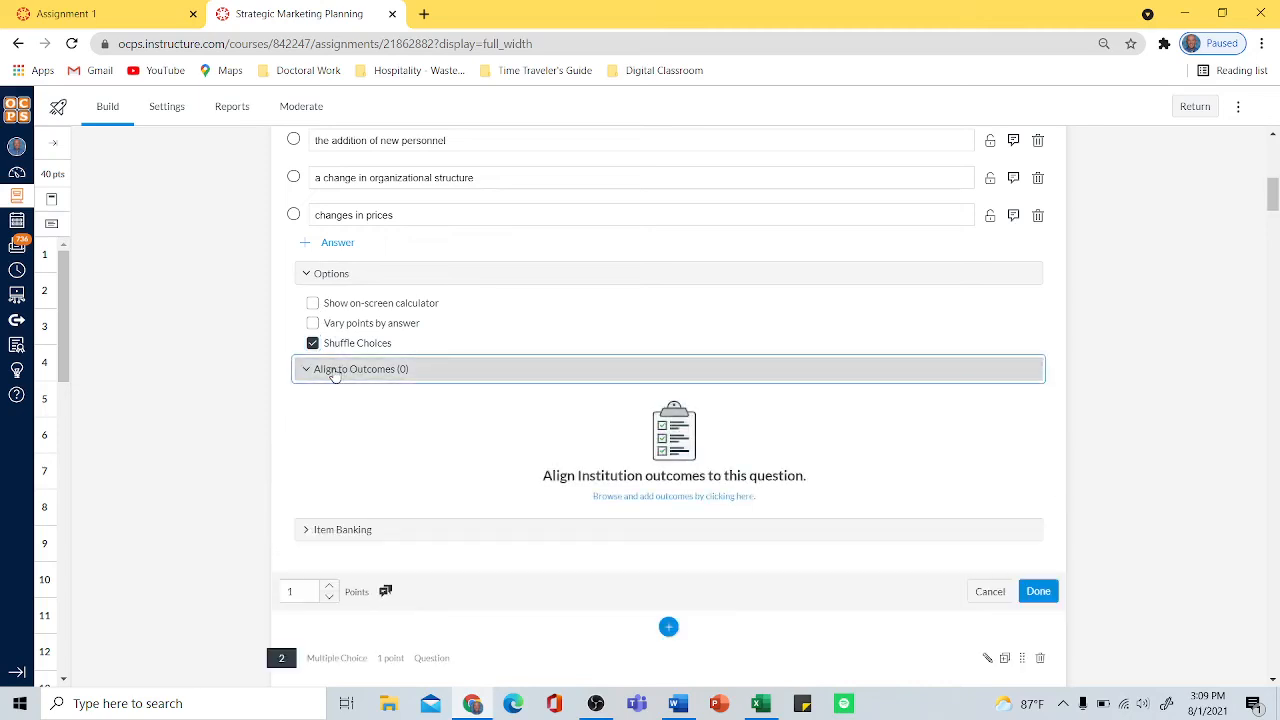
pyautogui.click(632, 500)
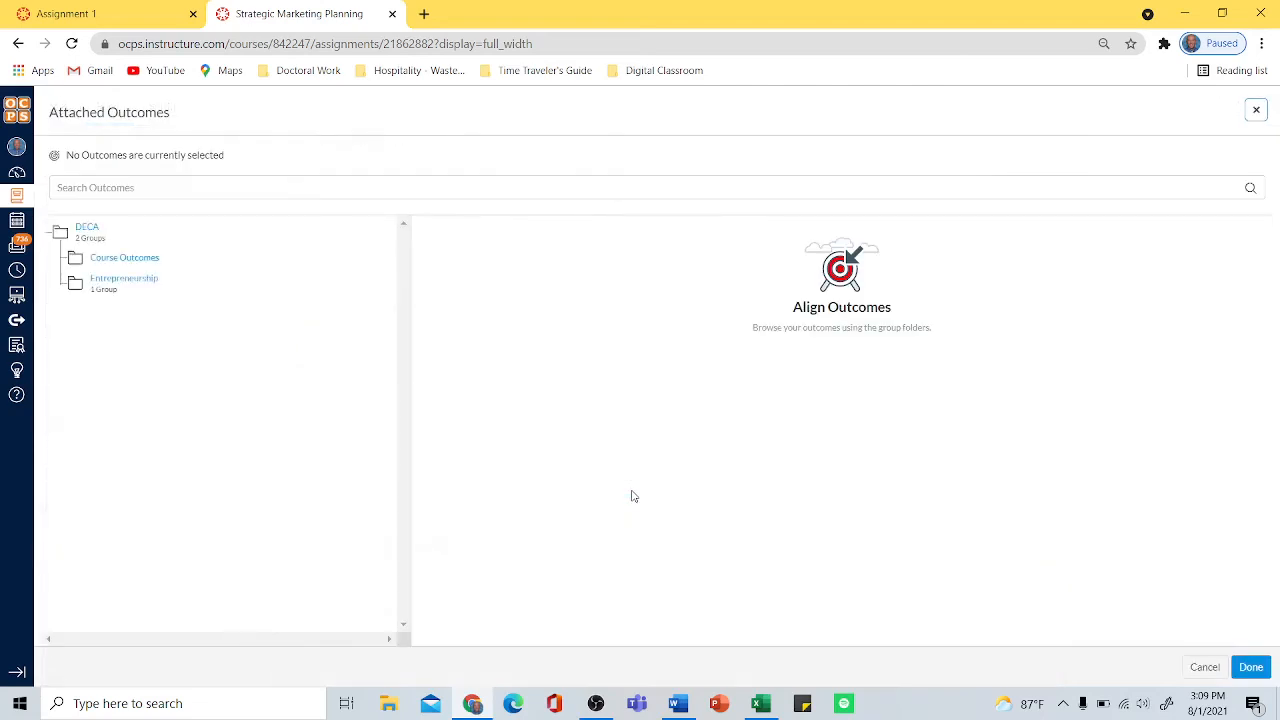
pyautogui.click(150, 285)
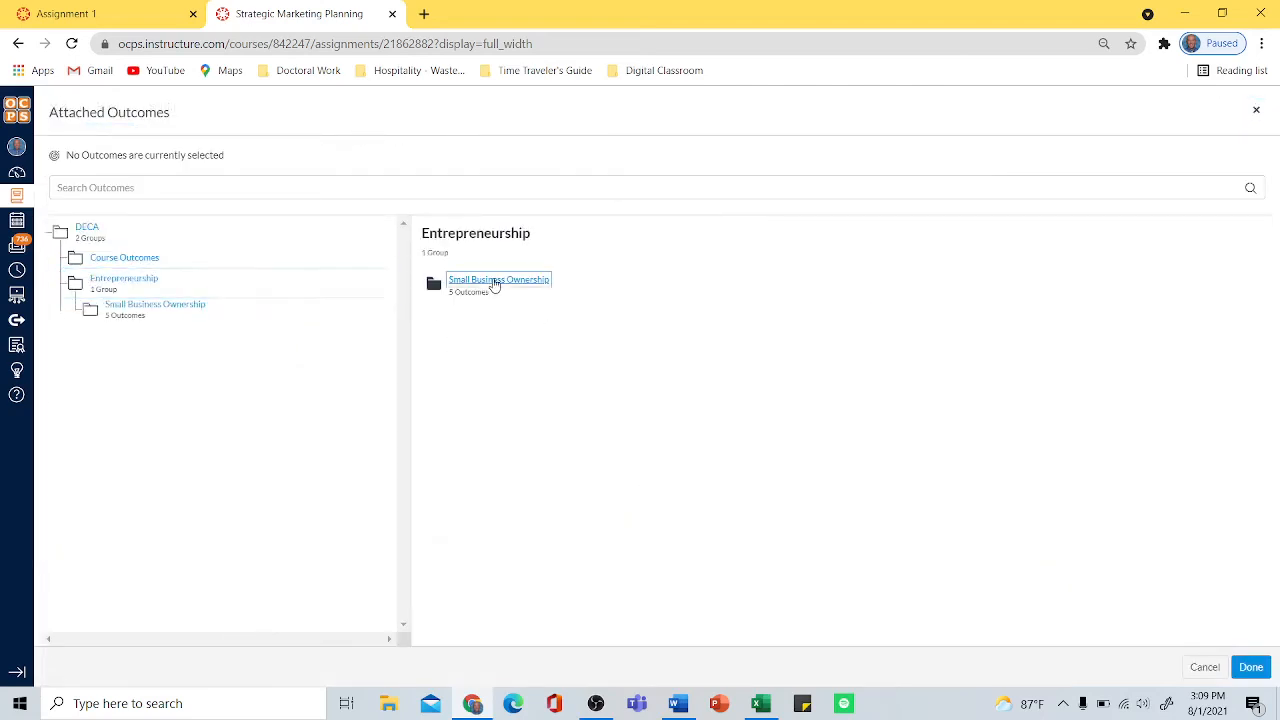
pyautogui.click(495, 281)
pyautogui.click(436, 302)
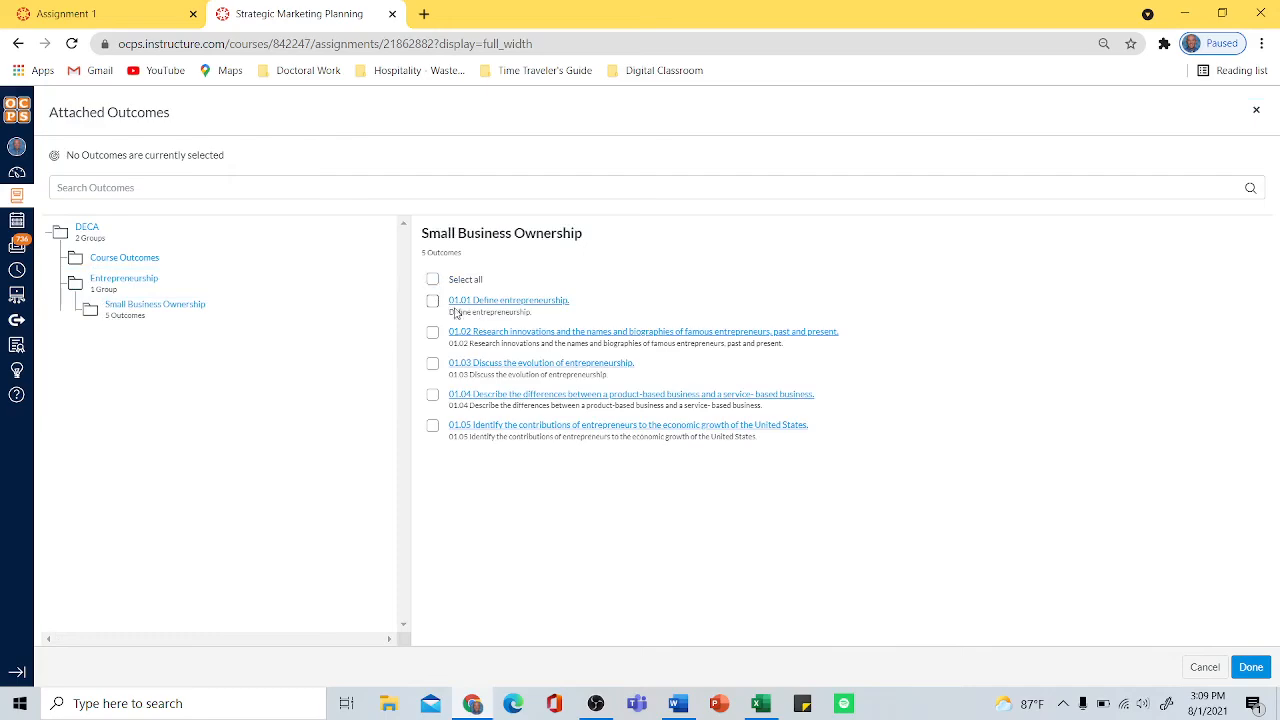
pyautogui.click(1213, 667)
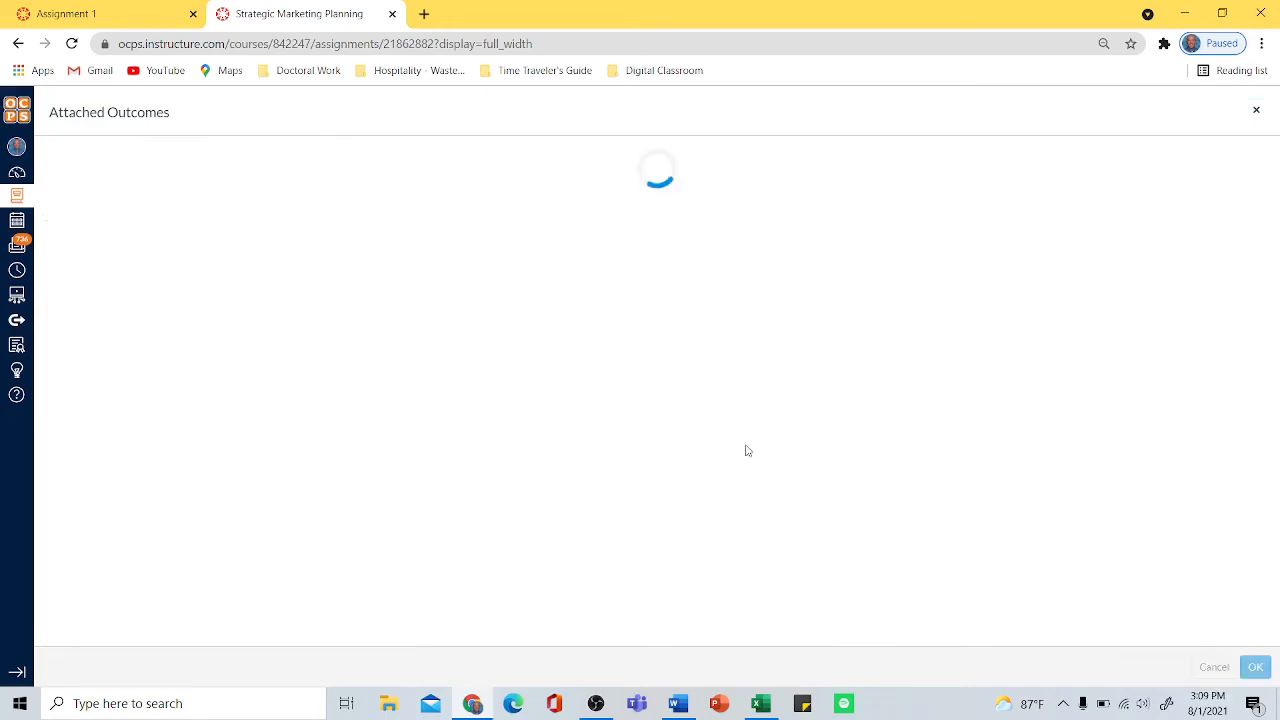
pyautogui.scroll(-2, 520, 330)
pyautogui.scroll(-2, 510, 350)
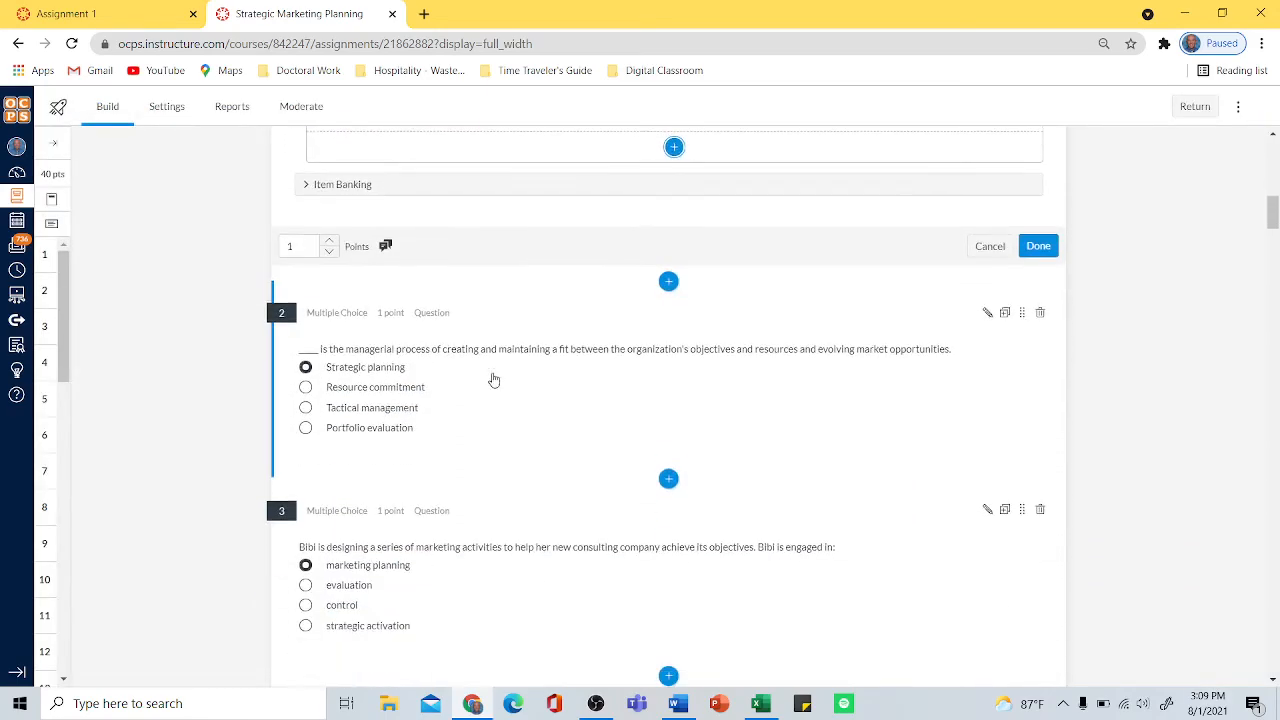
pyautogui.click(1027, 219)
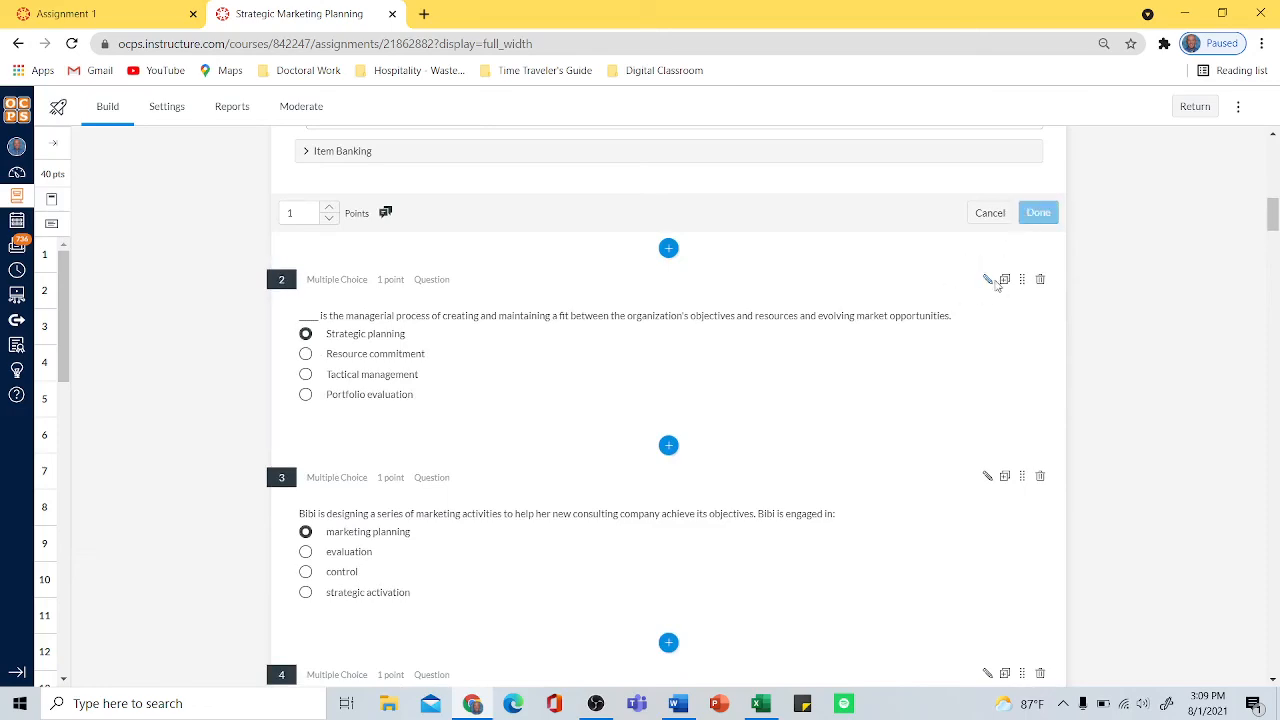
# - Open question 2 for editing and enable Shuffle Choices
pyautogui.scroll(-3, 975, 320)
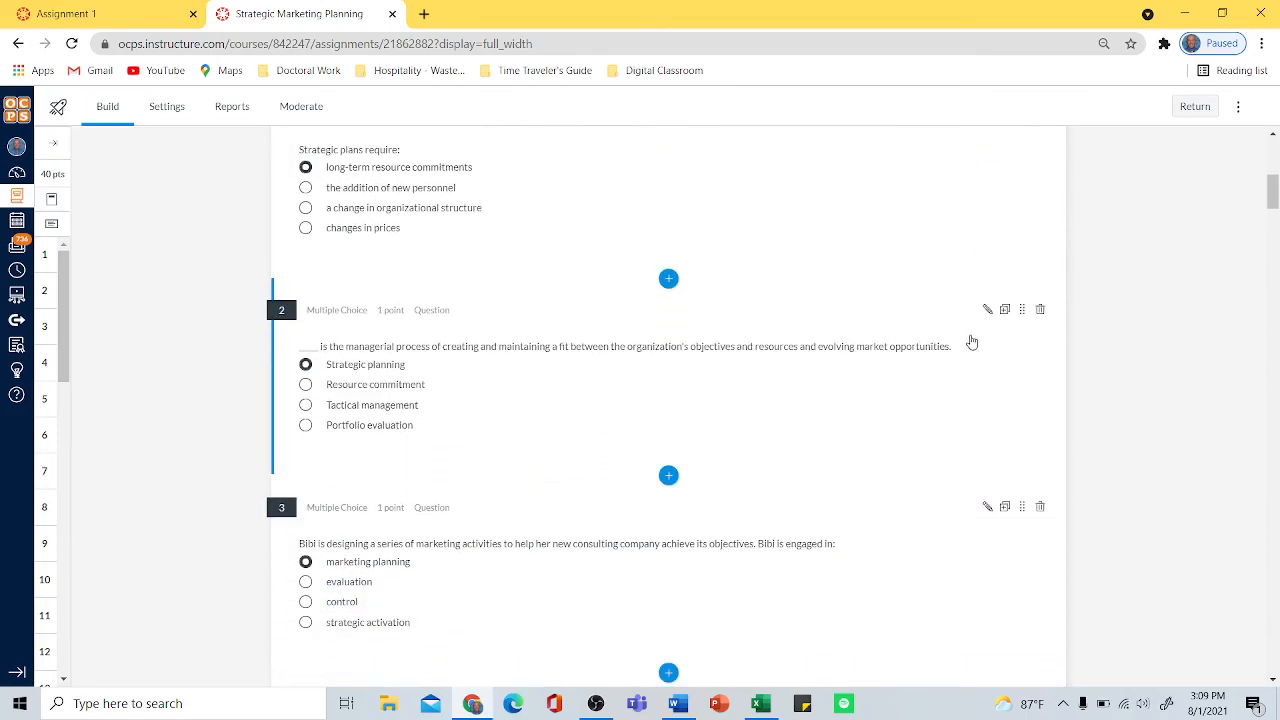
pyautogui.click(987, 310)
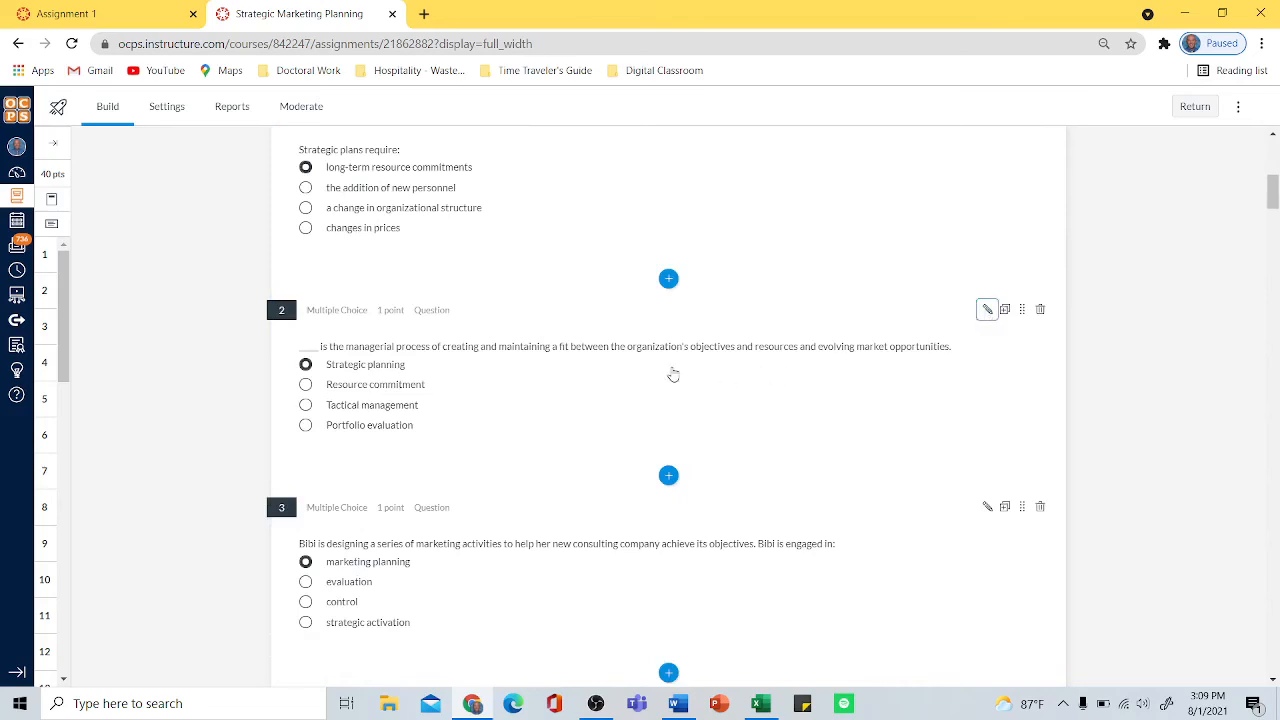
pyautogui.scroll(-2, 657, 380)
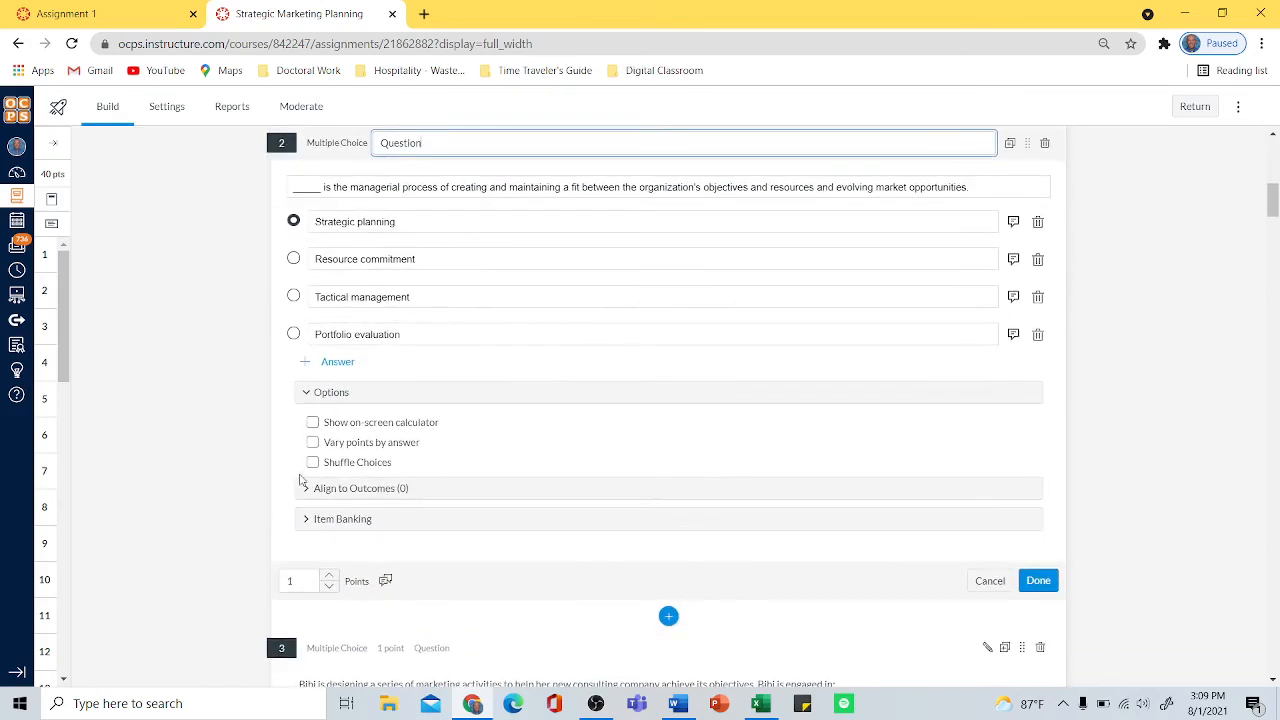
pyautogui.click(312, 462)
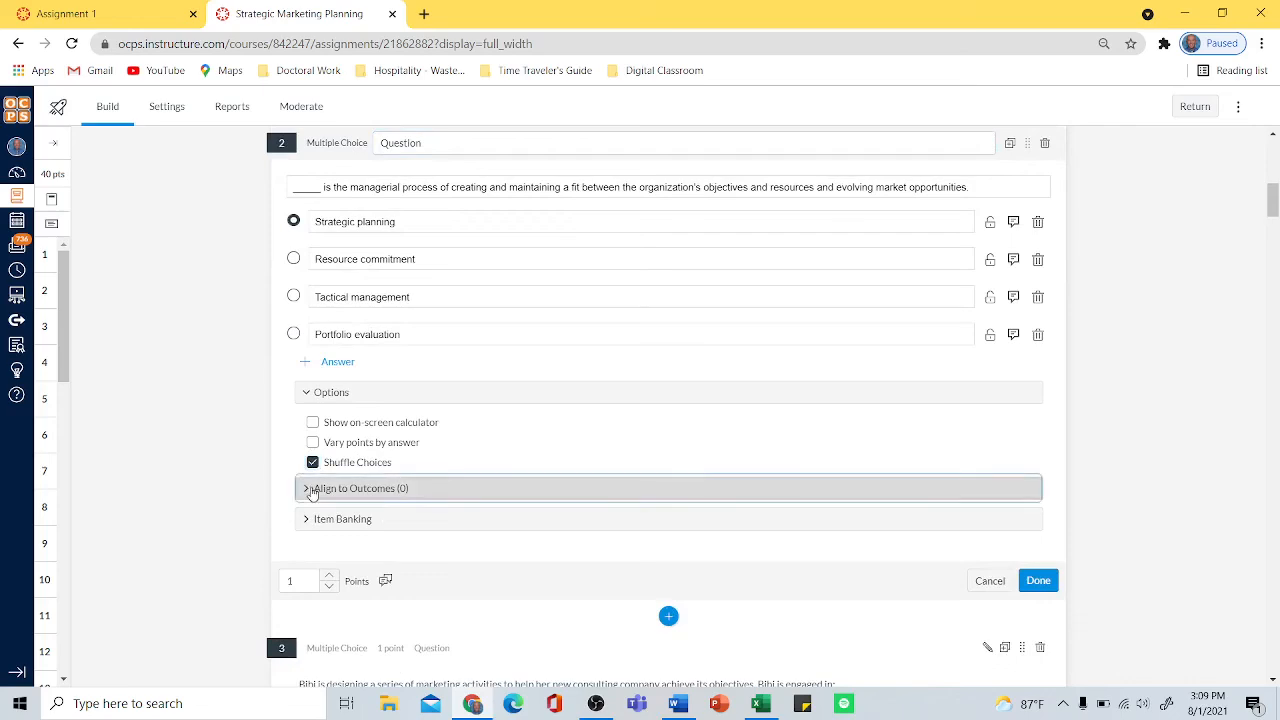
# - Align question 2 to the Small Business Ownership outcome 01.03 Discuss the evolution of entrepreneurship and save the question
pyautogui.click(311, 490)
pyautogui.scroll(-1, 326, 494)
pyautogui.click(642, 531)
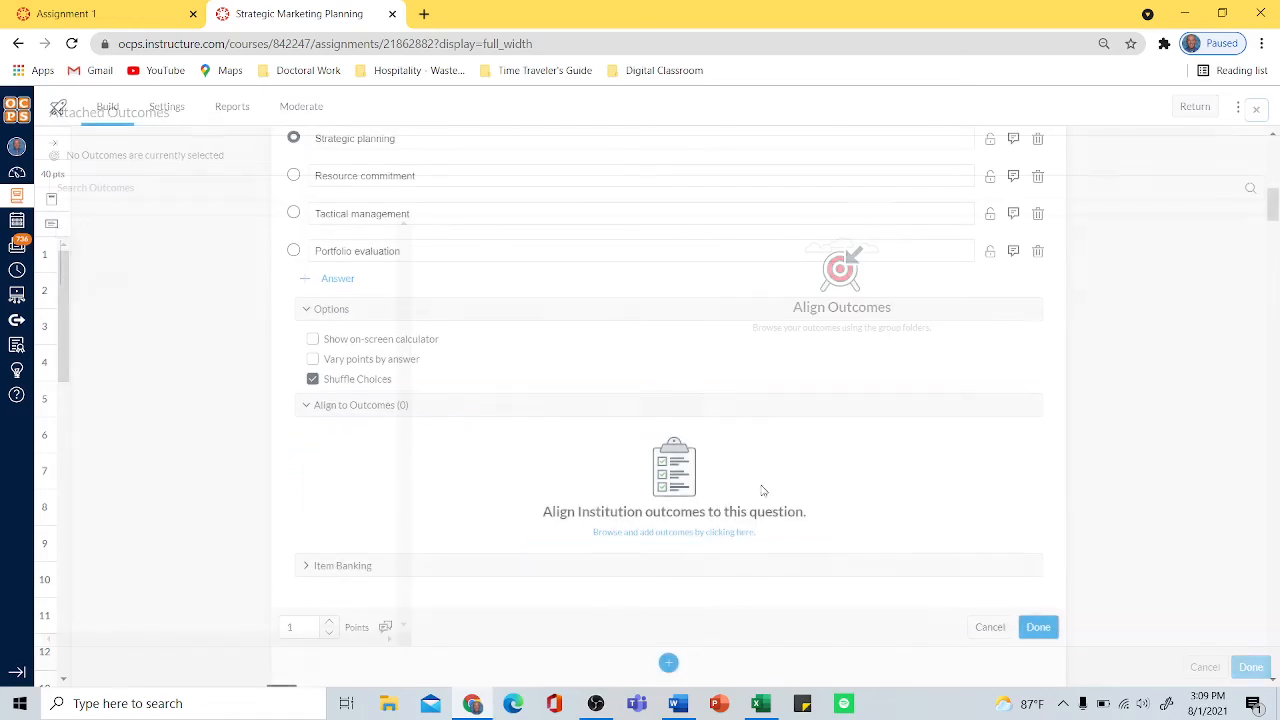
pyautogui.click(135, 285)
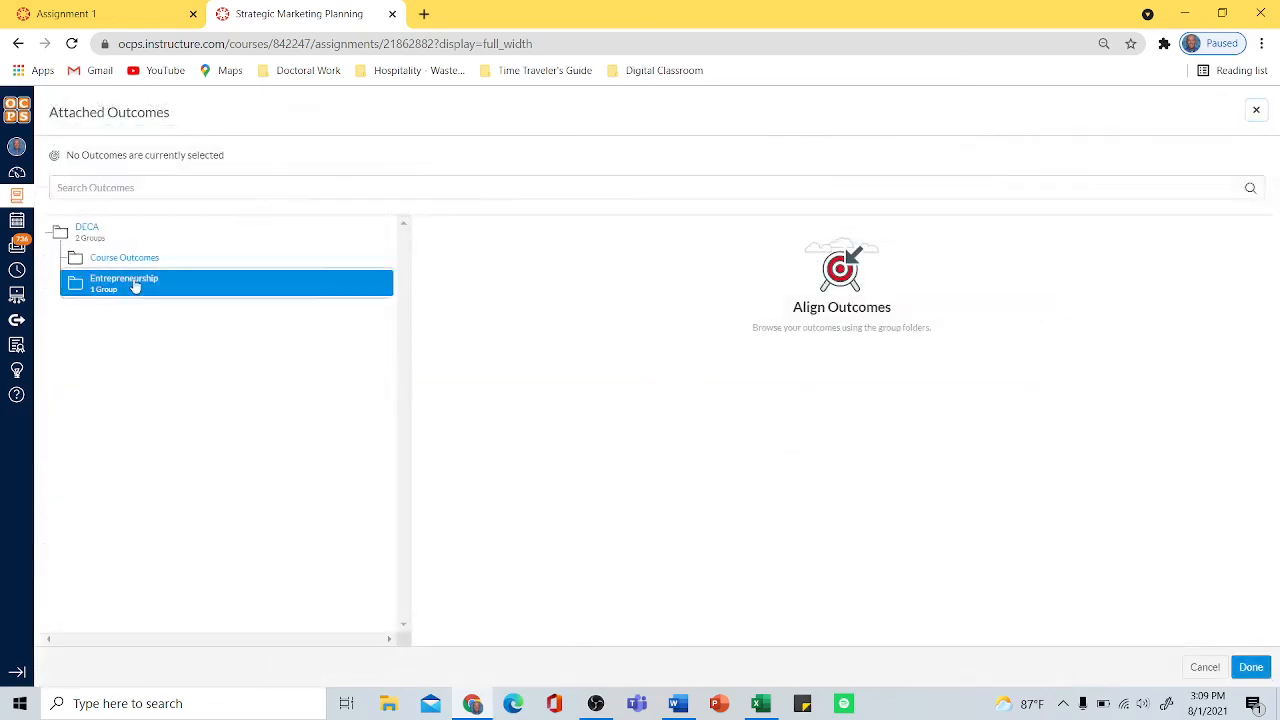
pyautogui.click(484, 284)
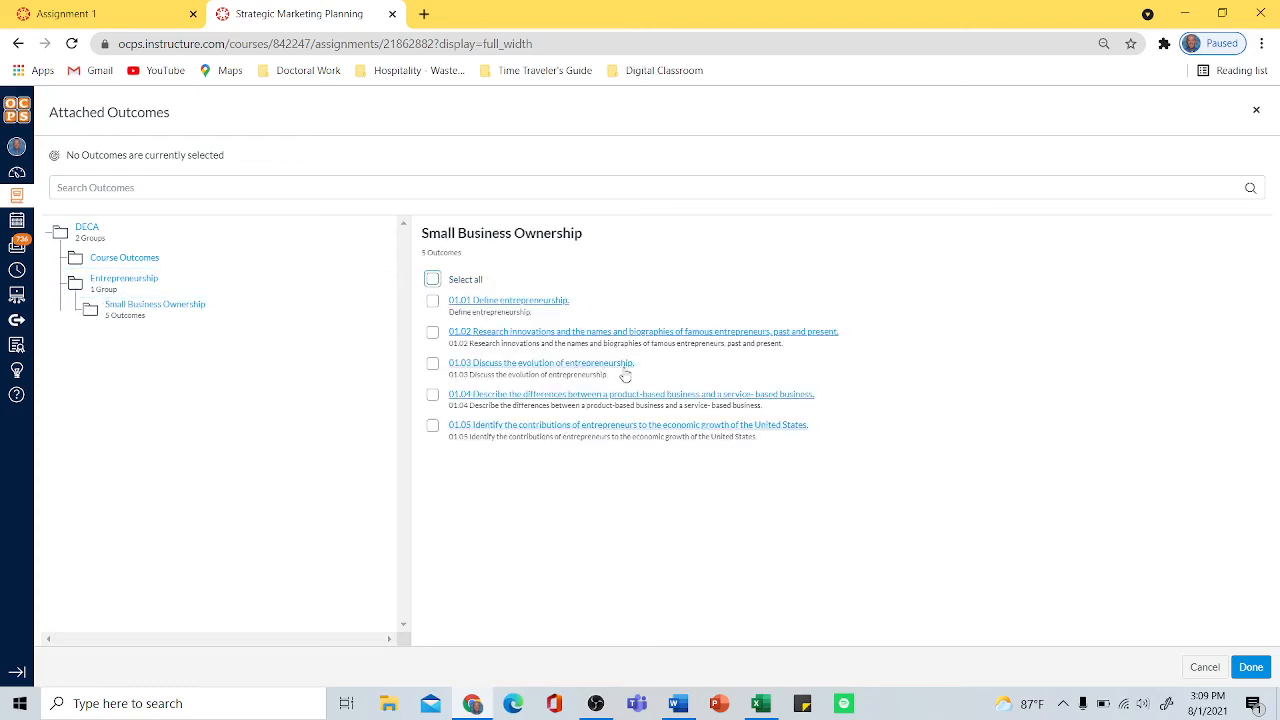
pyautogui.click(432, 363)
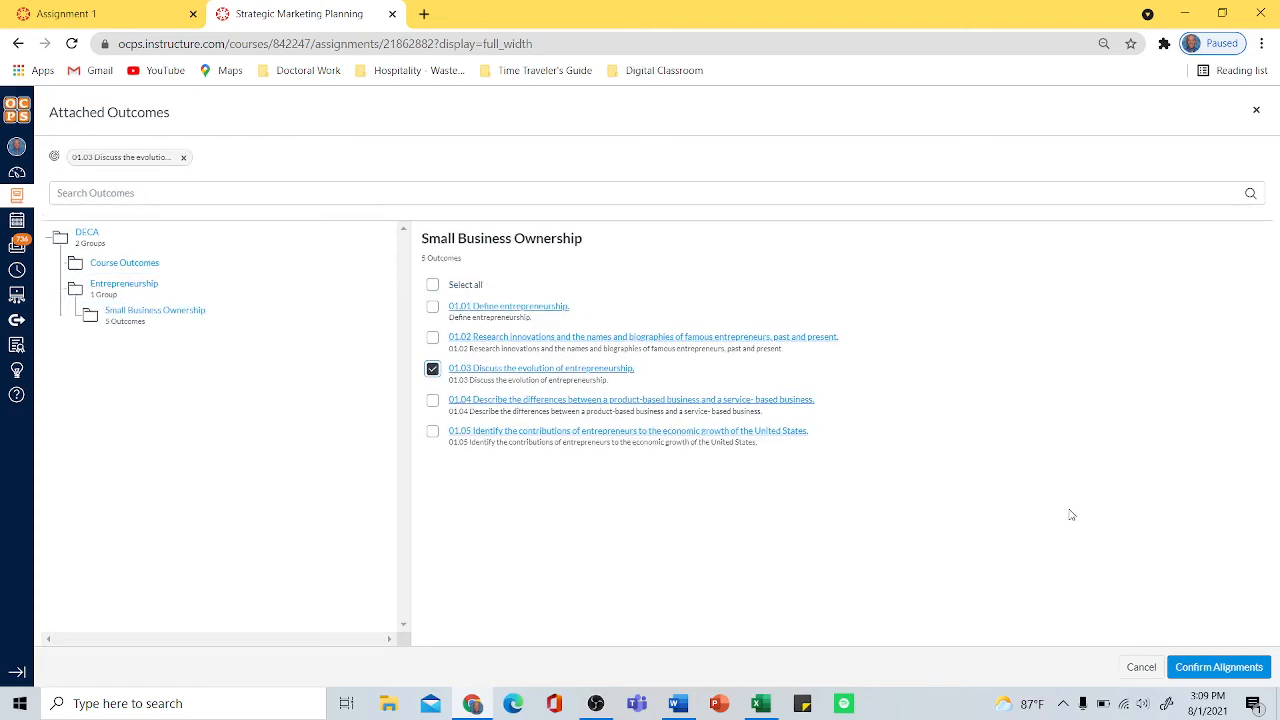
pyautogui.click(1220, 667)
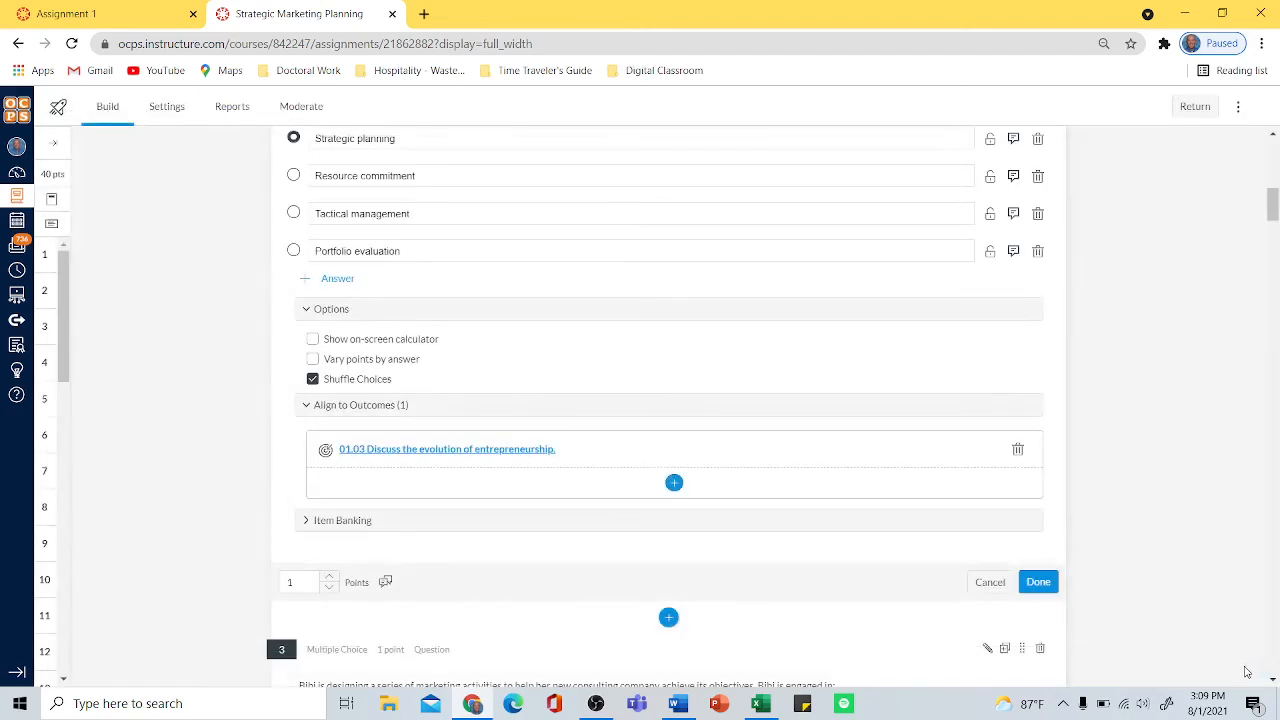
pyautogui.scroll(-2, 1140, 565)
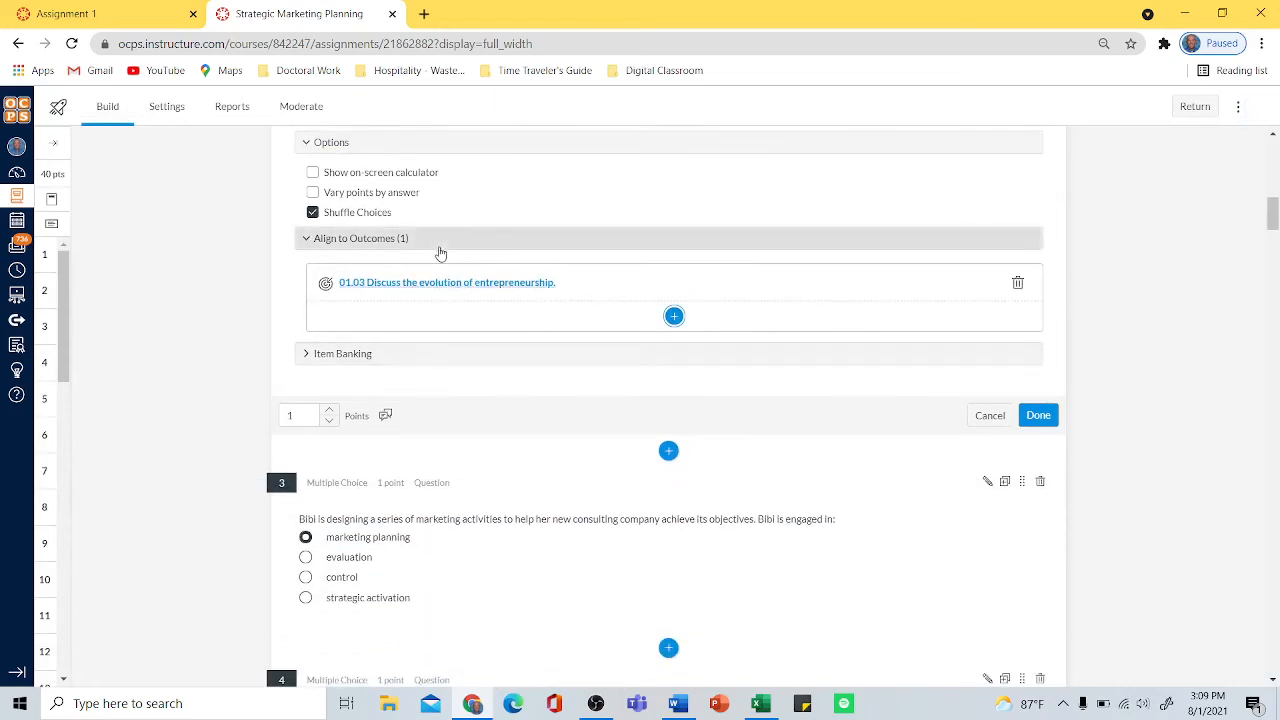
pyautogui.click(1037, 416)
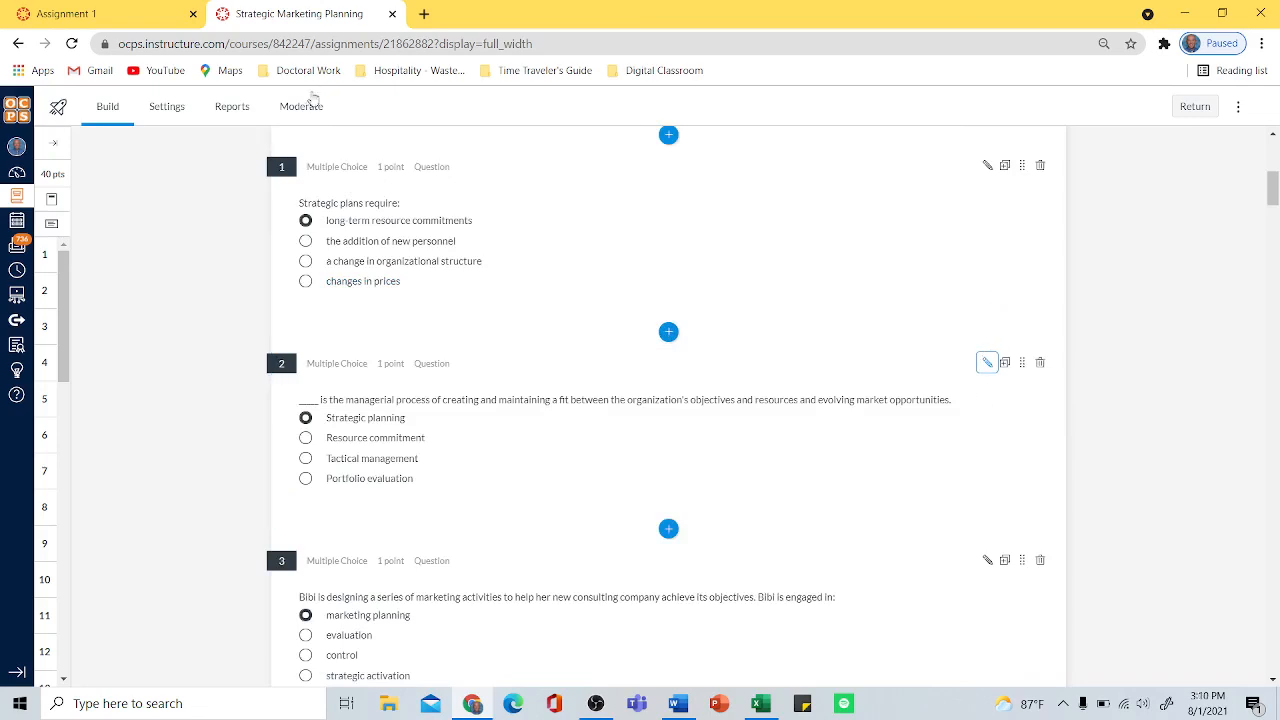
# - Review the quiz's aligned outcomes and look through its multiple-choice questions
pyautogui.scroll(1, 342, 192)
pyautogui.scroll(2, 342, 192)
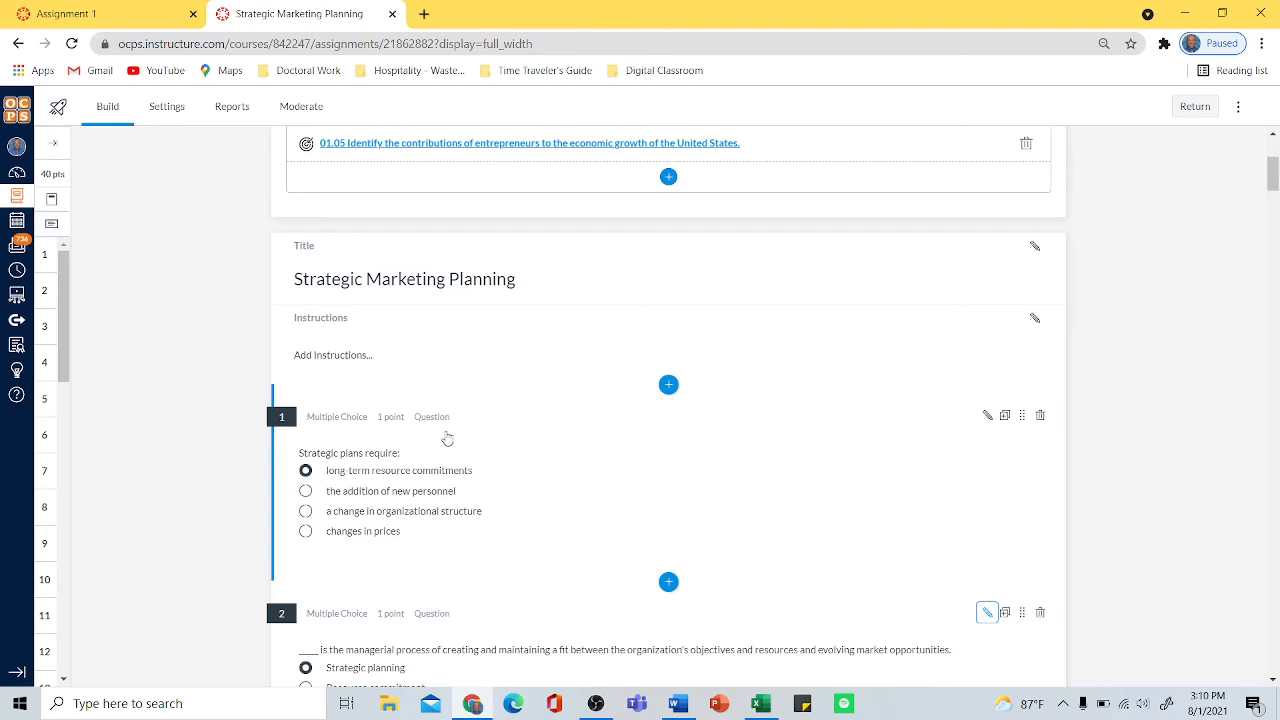
pyautogui.scroll(-1, 468, 462)
pyautogui.scroll(-2, 471, 466)
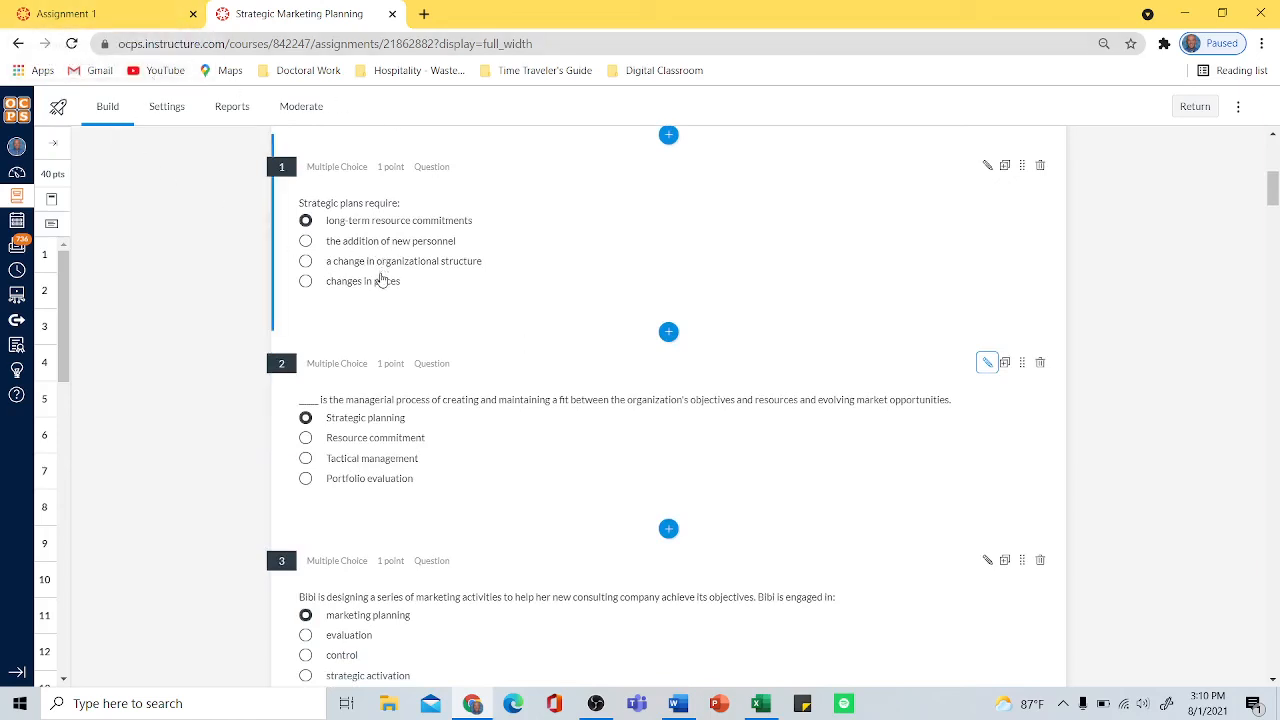
pyautogui.scroll(-4, 785, 397)
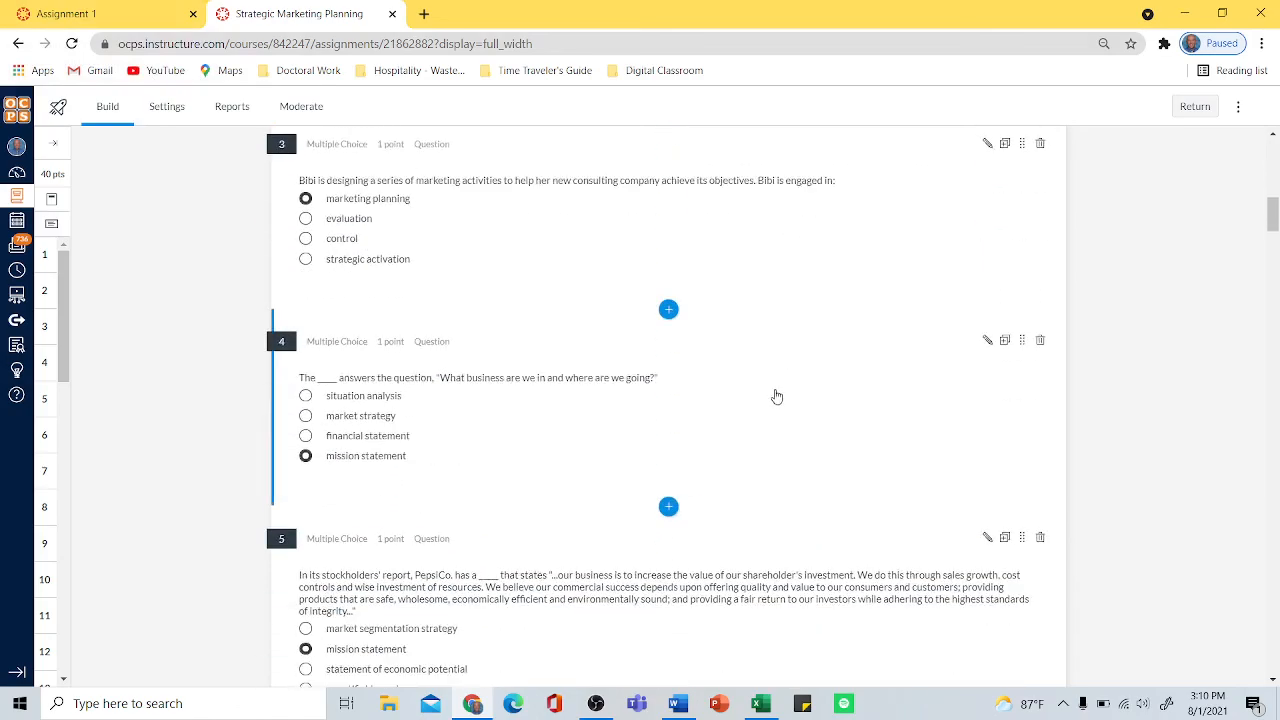
pyautogui.scroll(-7, 777, 397)
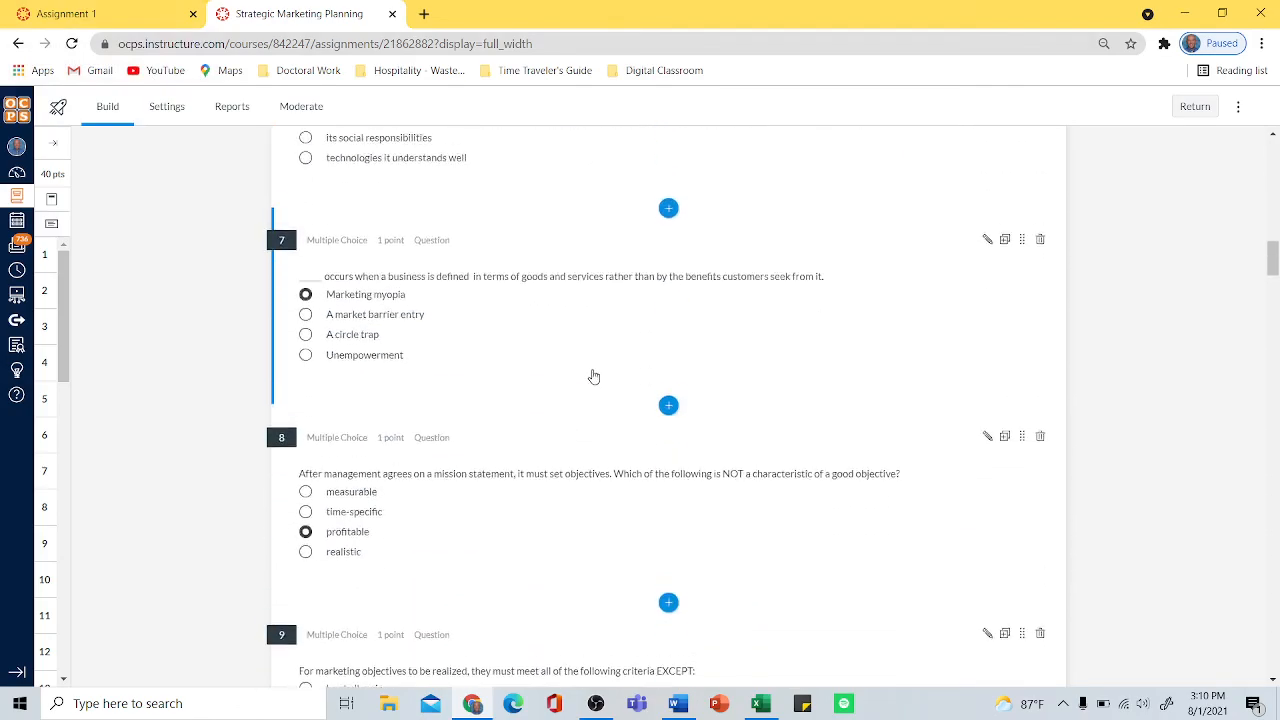
pyautogui.scroll(11, 593, 376)
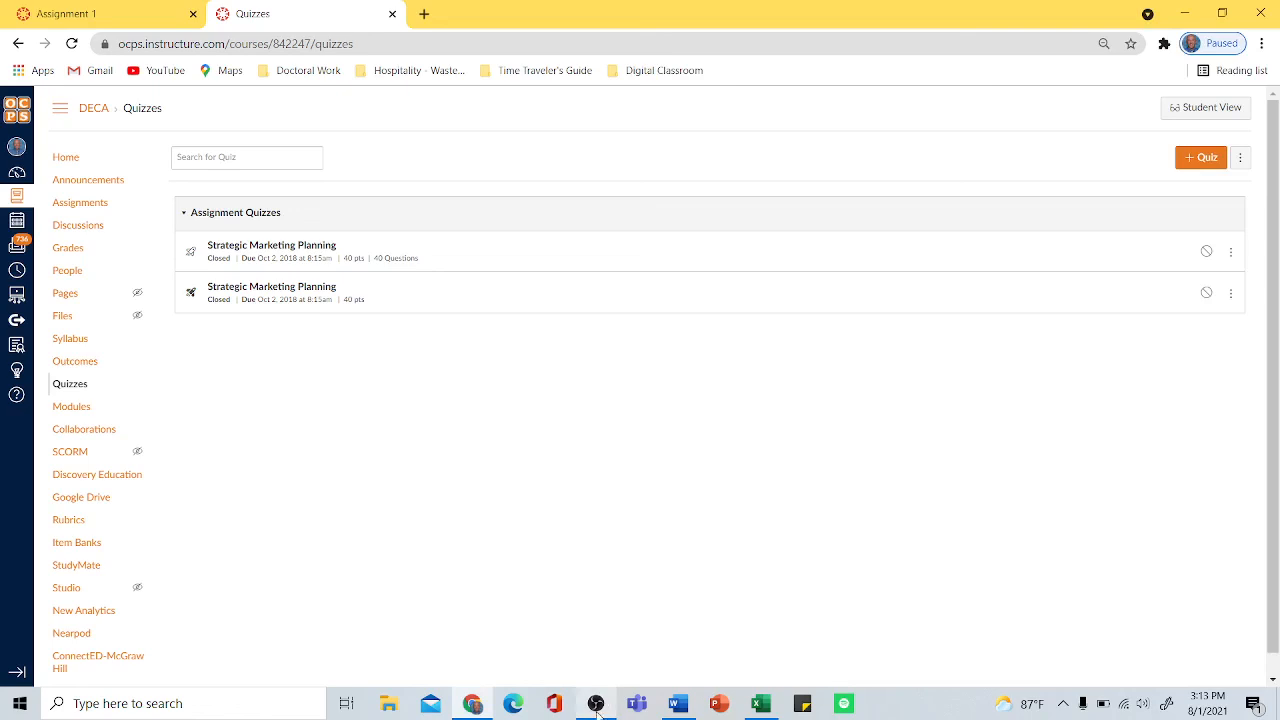
pyautogui.moveTo(596, 708)
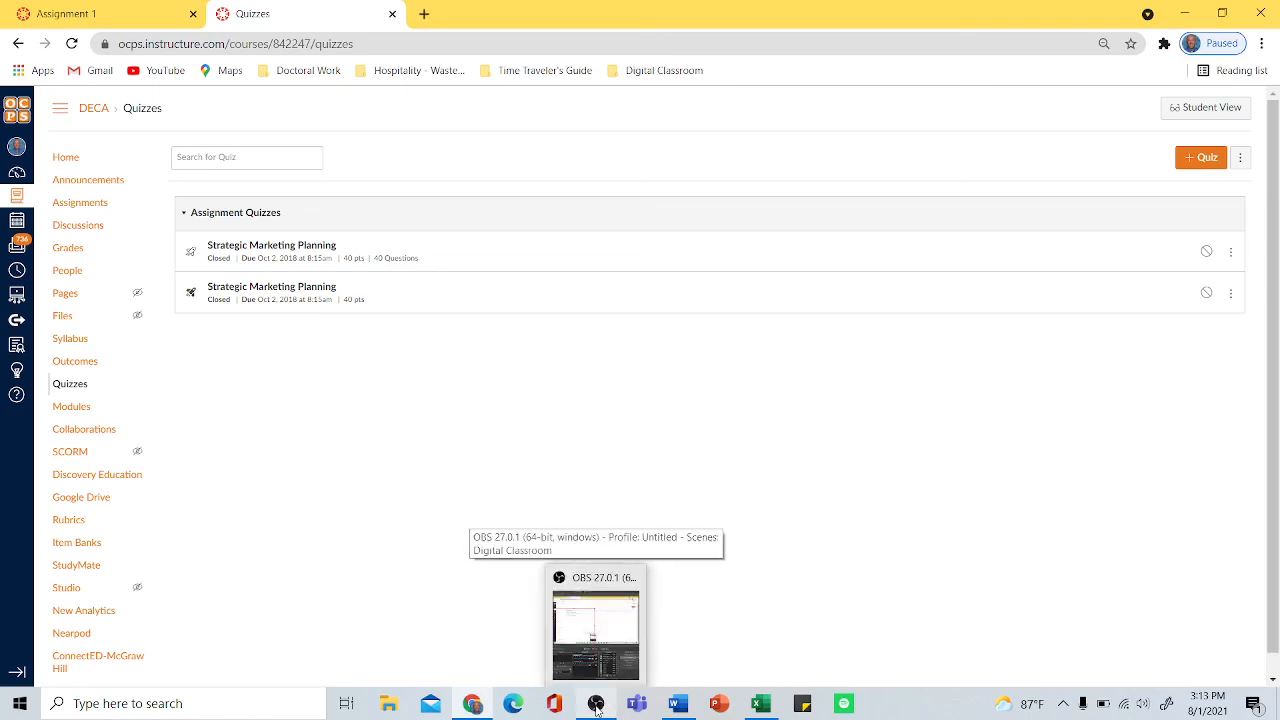
pyautogui.click(596, 635)
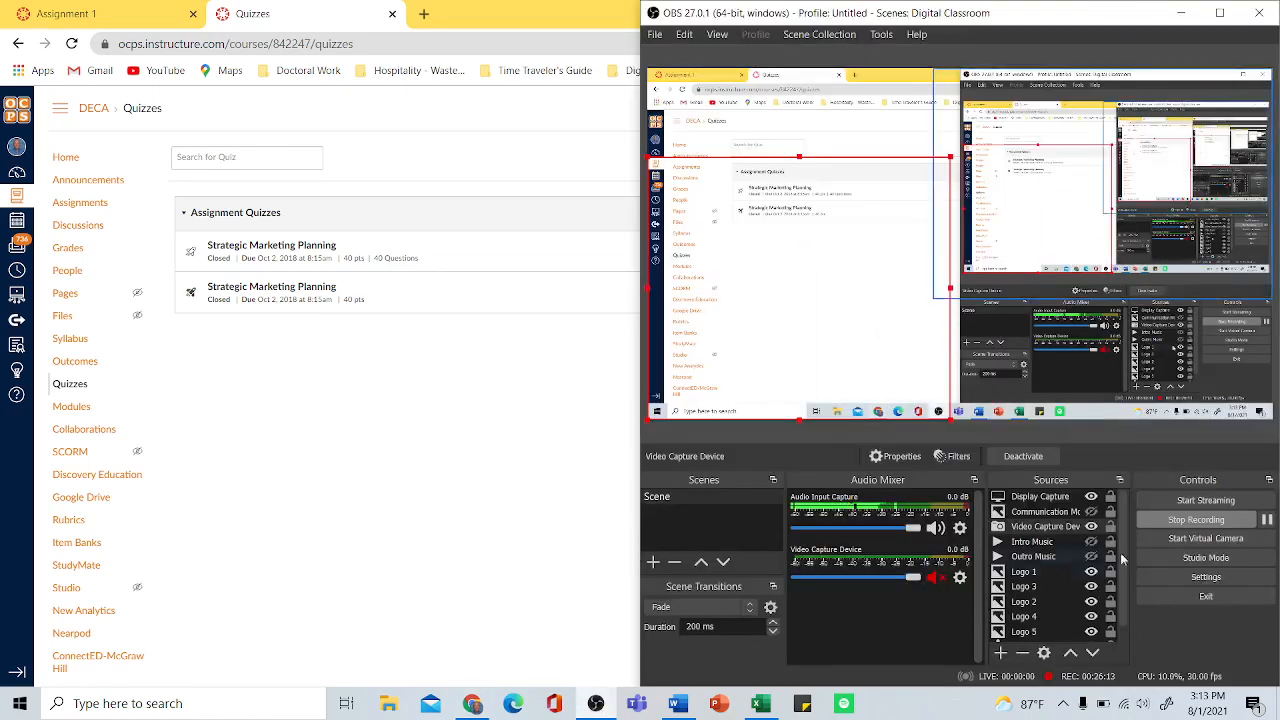